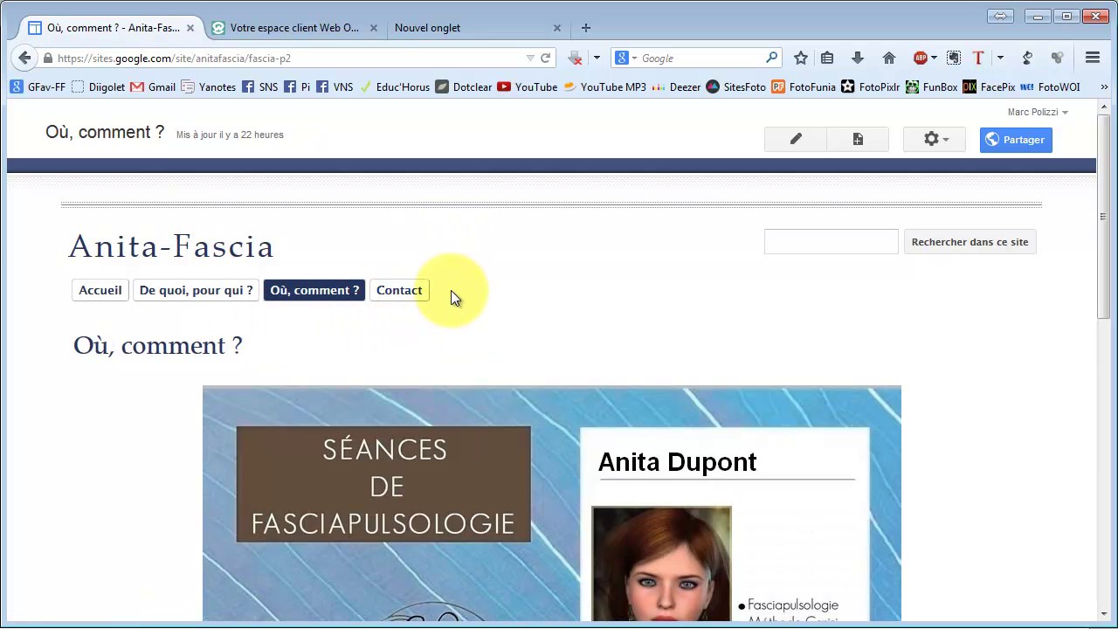
# Step: View the Anita-Fascia site's Contact page and the vienostress.fr domain overview in the OVH customer area
pyautogui.click(418, 293)
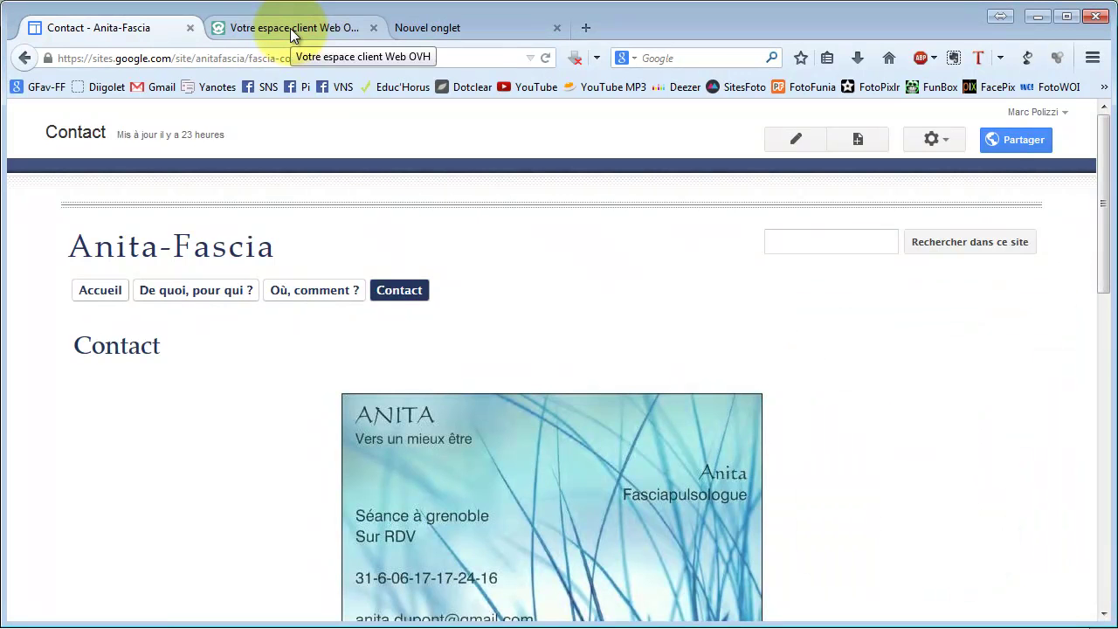
pyautogui.click(290, 28)
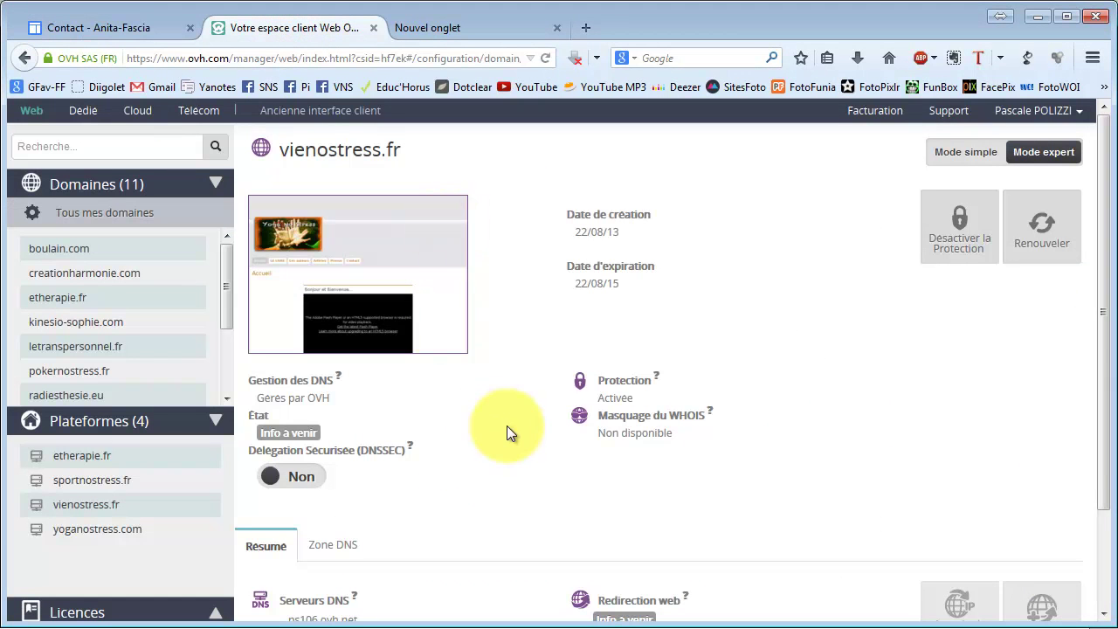
pyautogui.scroll(-2, 477, 473)
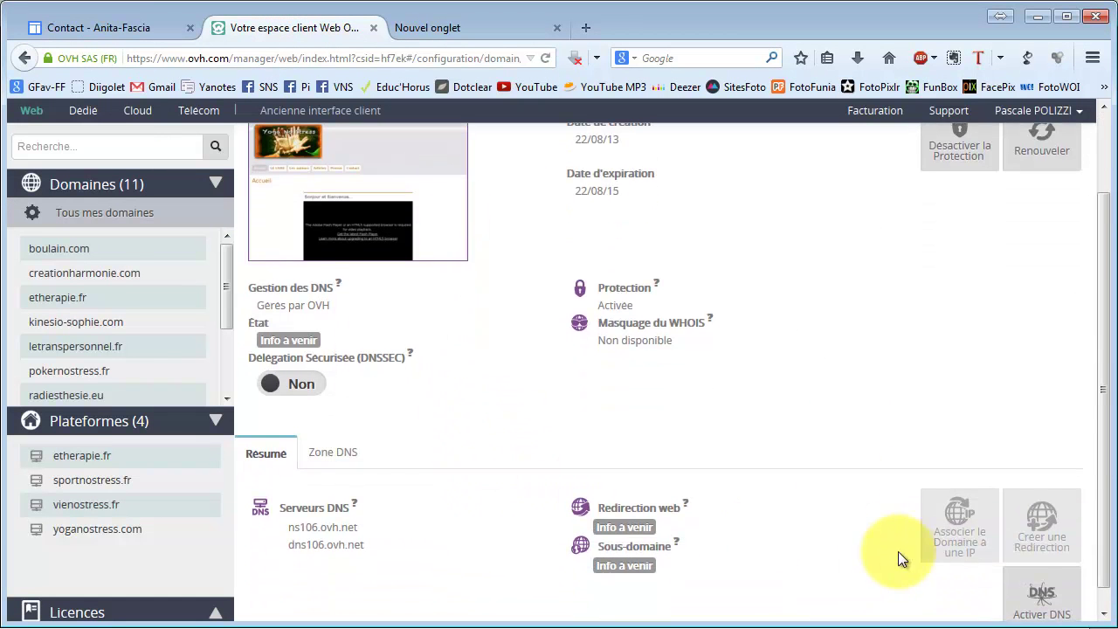
pyautogui.scroll(2, 460, 285)
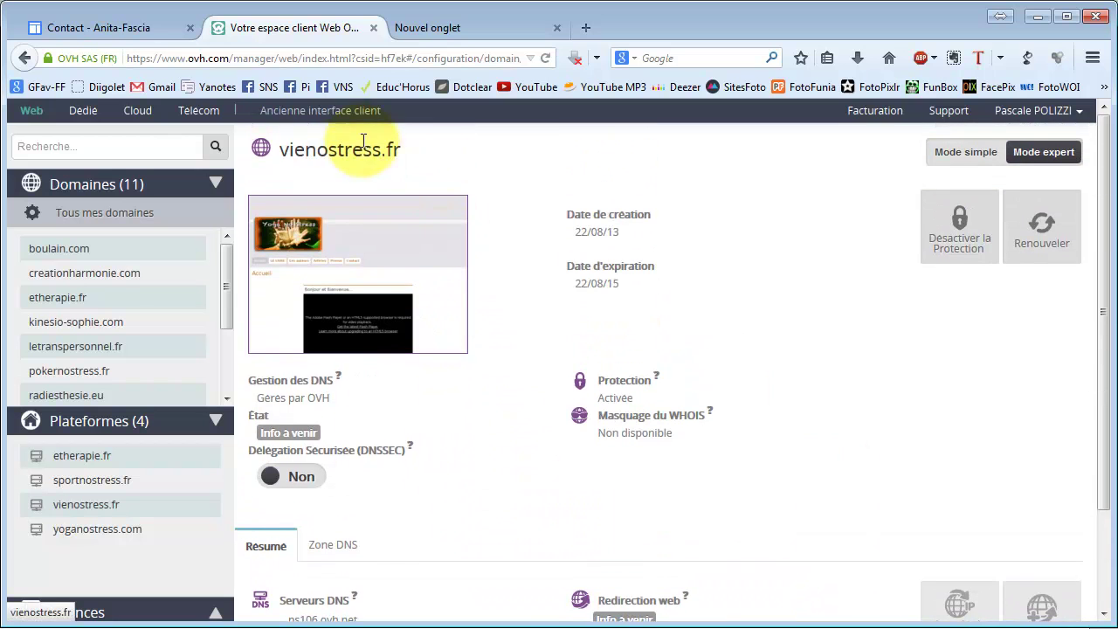
pyautogui.scroll(-2, 504, 253)
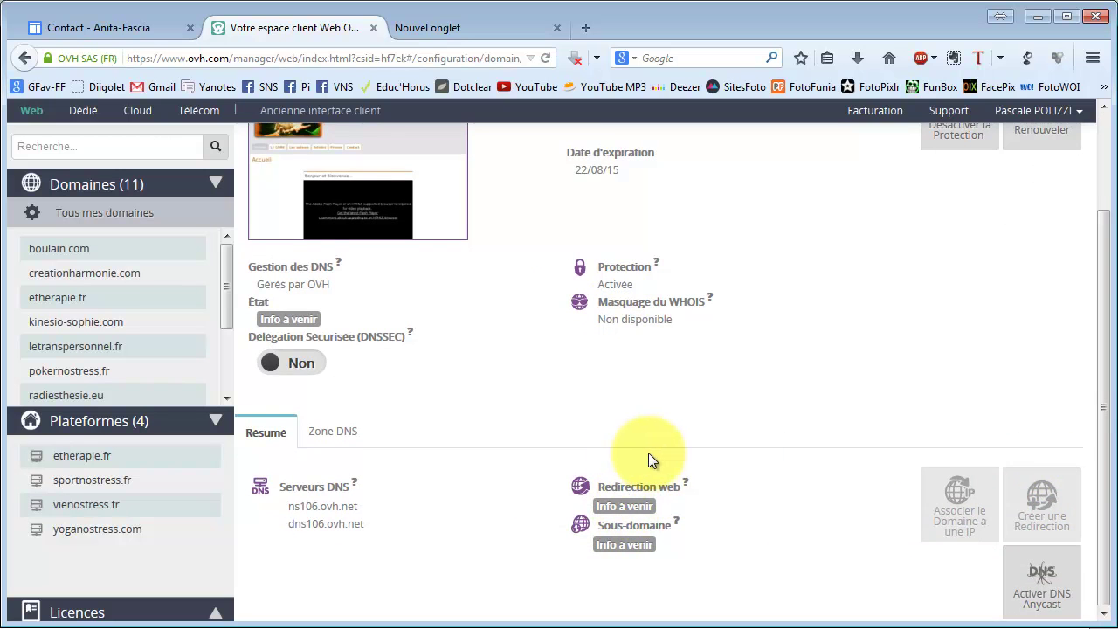
pyautogui.scroll(2, 649, 452)
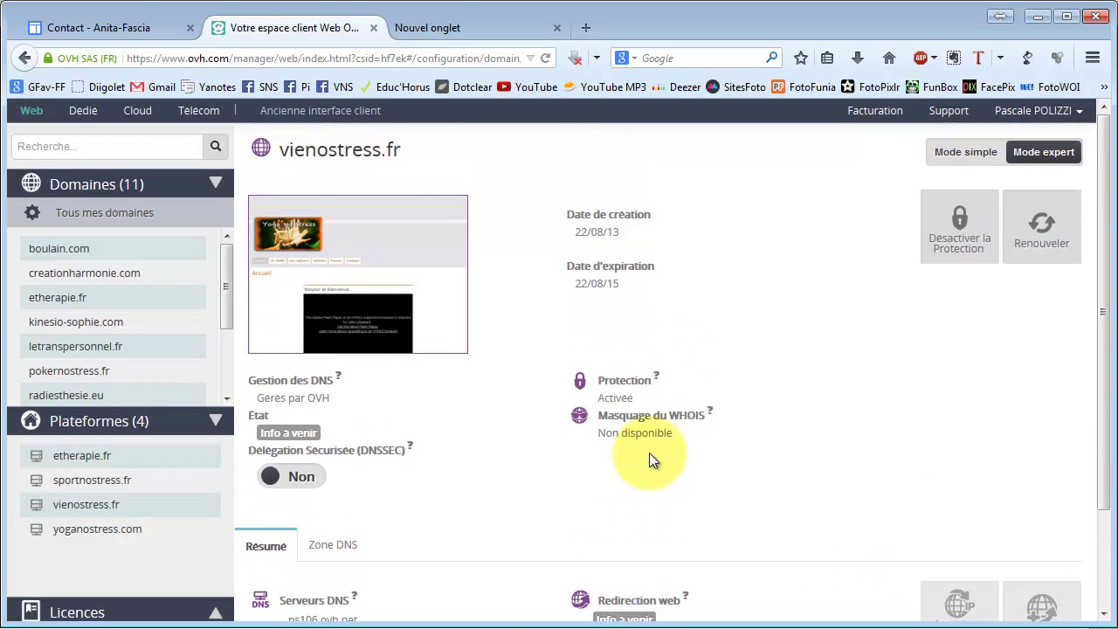
# Step: Log in to the old OVH client interface with the prefilled credentials and open the vienostress.fr domain
pyautogui.click(323, 110)
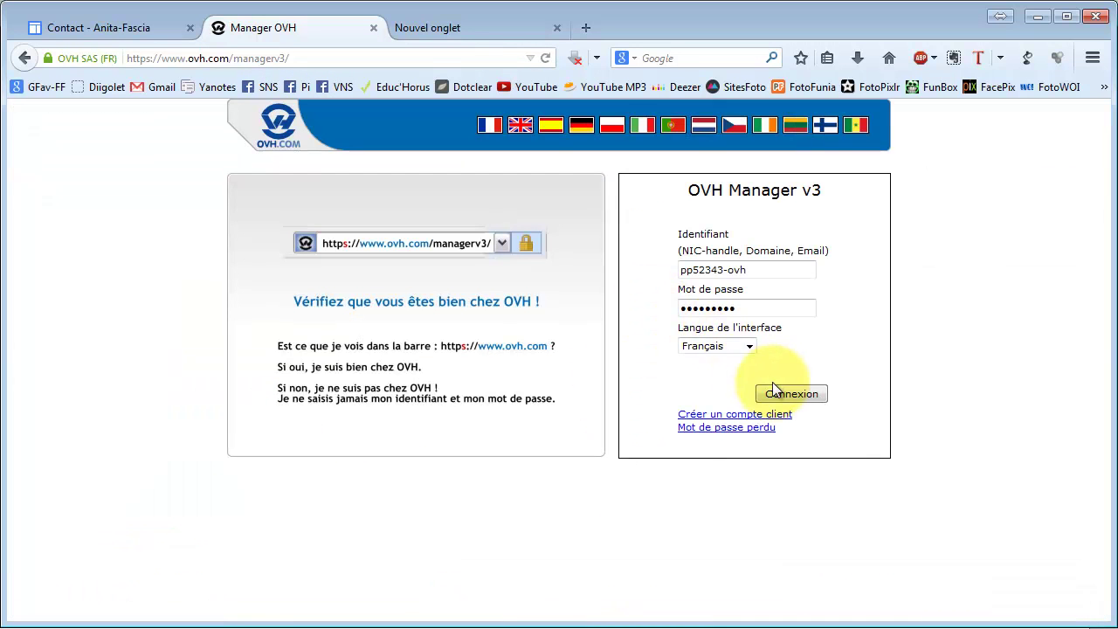
pyautogui.click(785, 393)
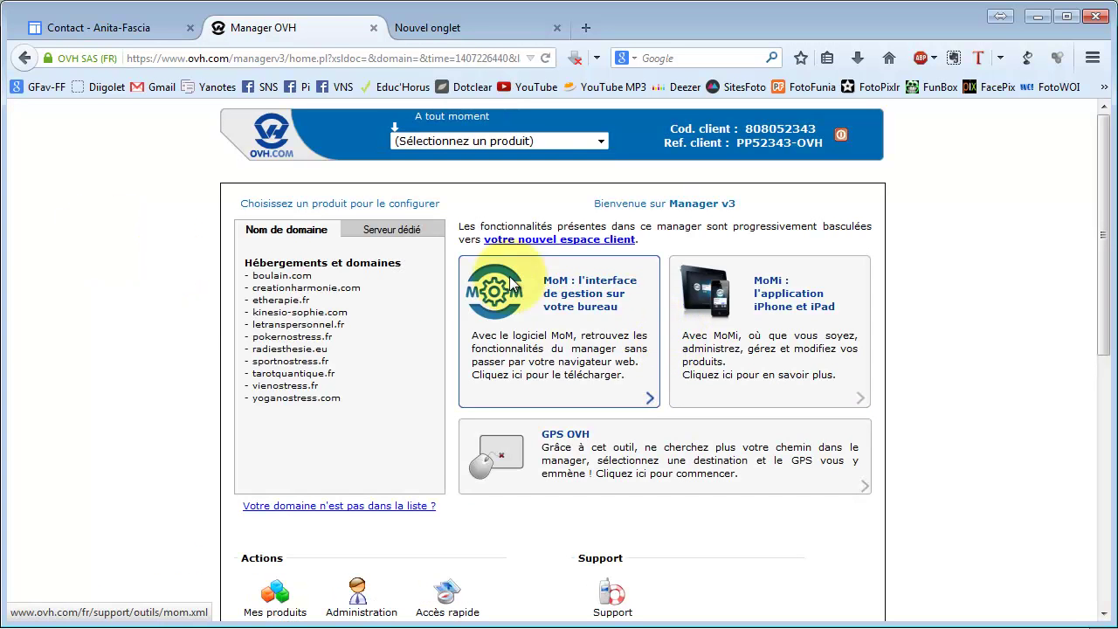
pyautogui.click(292, 385)
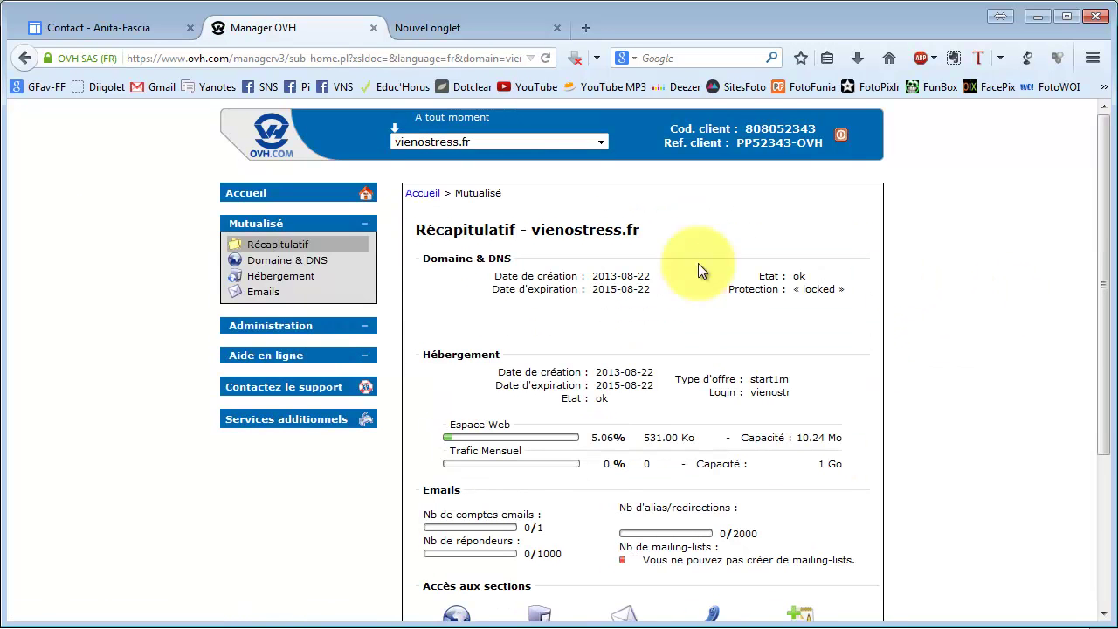
# Step: Open the DNS zone of vienostress.fr from its domain and DNS management section
pyautogui.scroll(-4, 1047, 347)
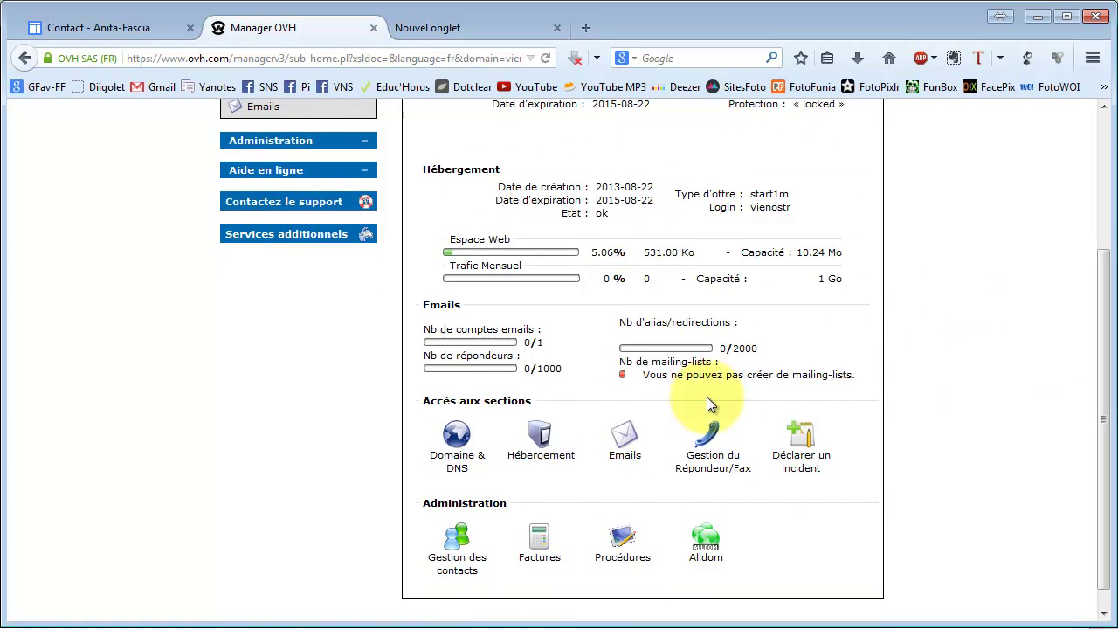
pyautogui.scroll(4, 625, 296)
pyautogui.scroll(-4, 518, 349)
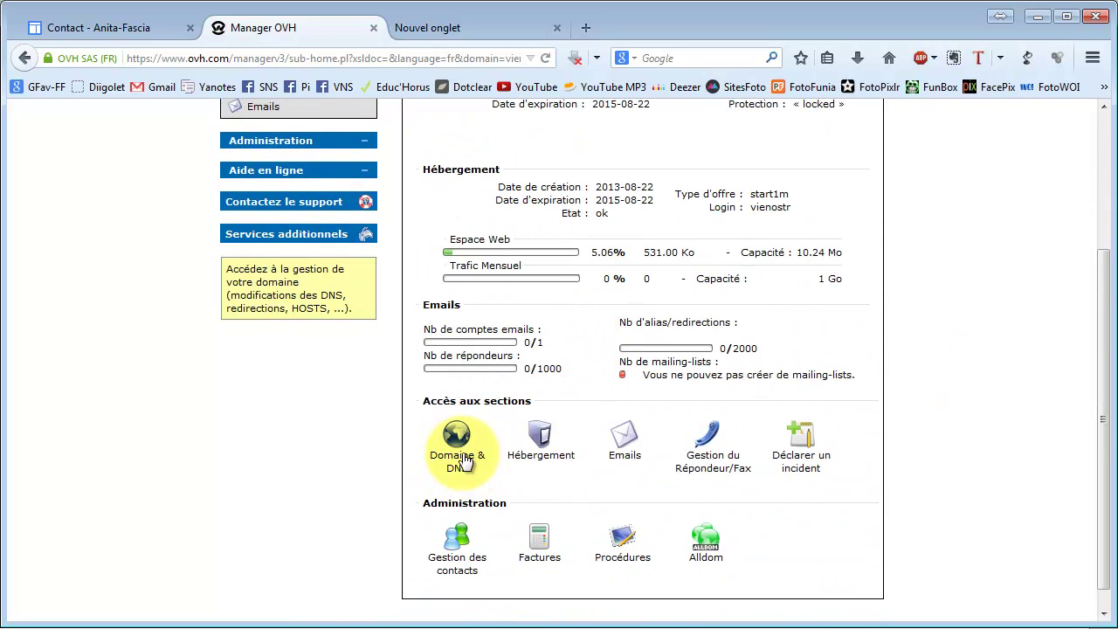
pyautogui.click(463, 461)
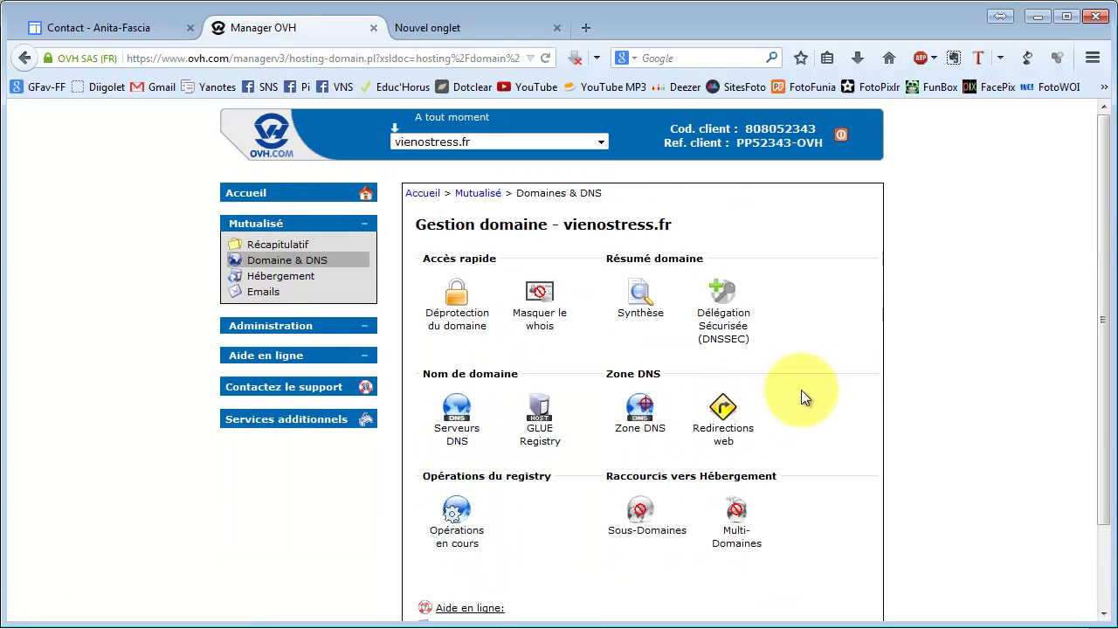
pyautogui.scroll(-2, 795, 391)
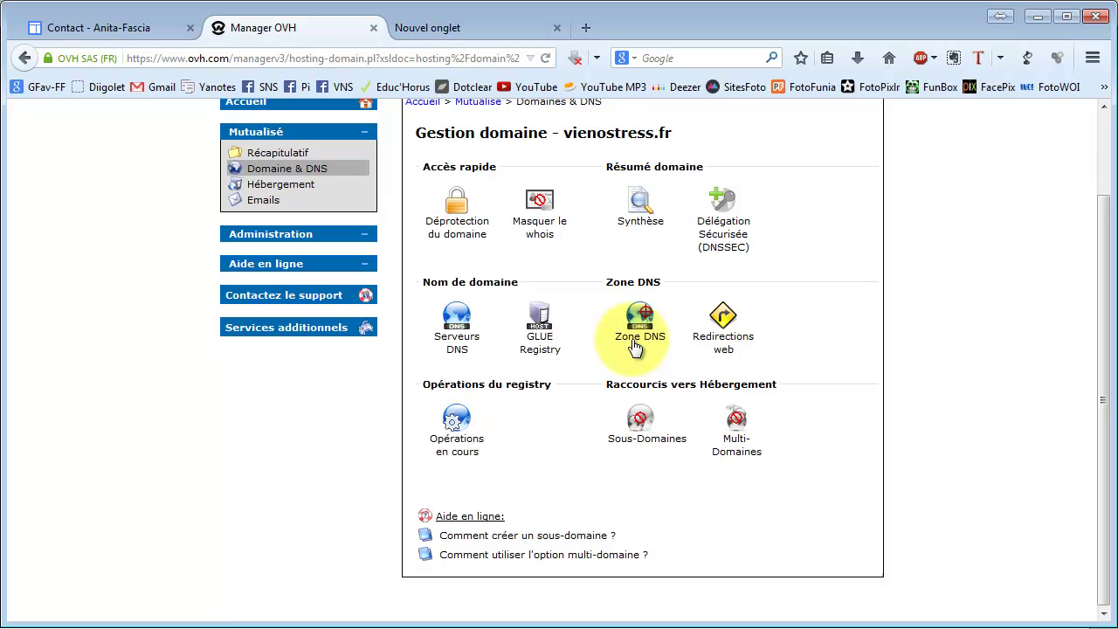
pyautogui.click(726, 349)
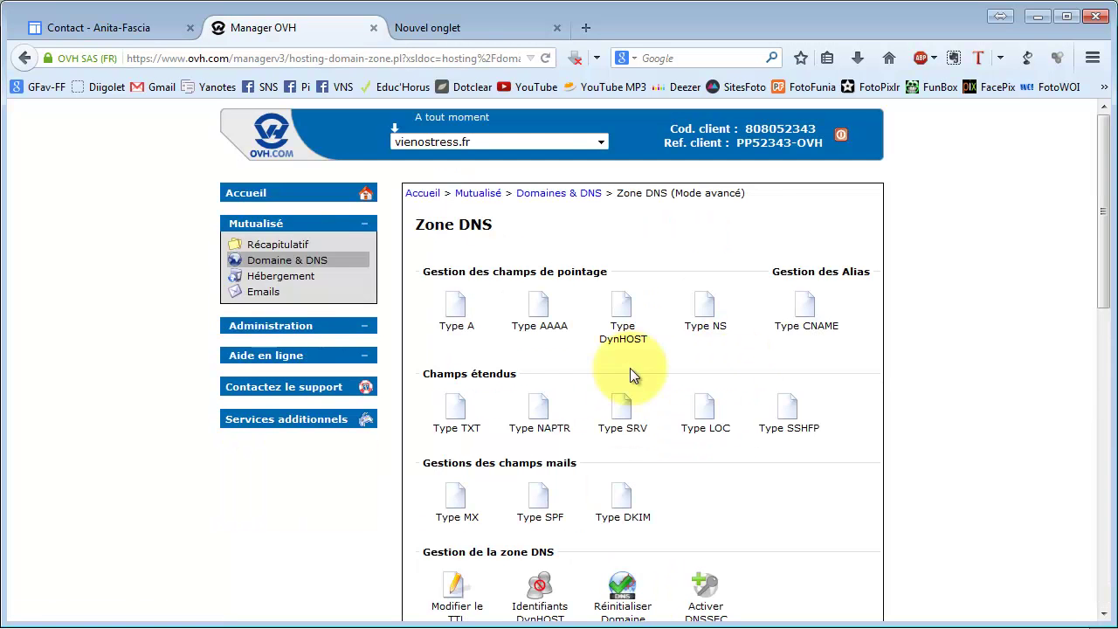
# Step: Examine the available DNS record types, including CNAME, and the existing zone records of vienostress.fr
pyautogui.scroll(-2, 631, 307)
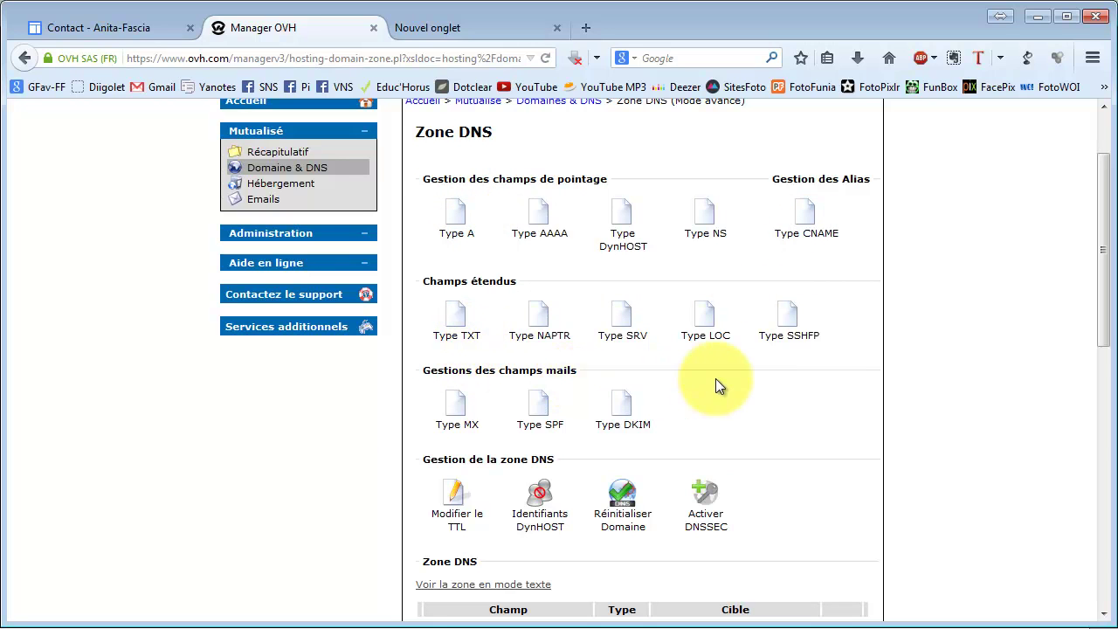
pyautogui.scroll(-8, 743, 384)
pyautogui.scroll(-5, 747, 382)
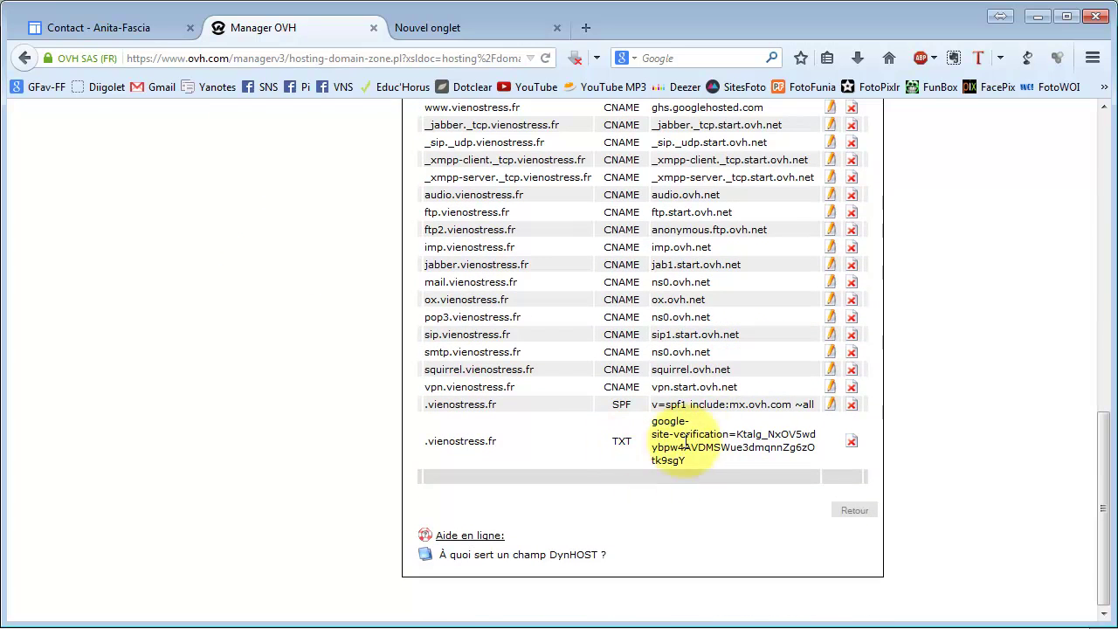
pyautogui.scroll(13, 703, 417)
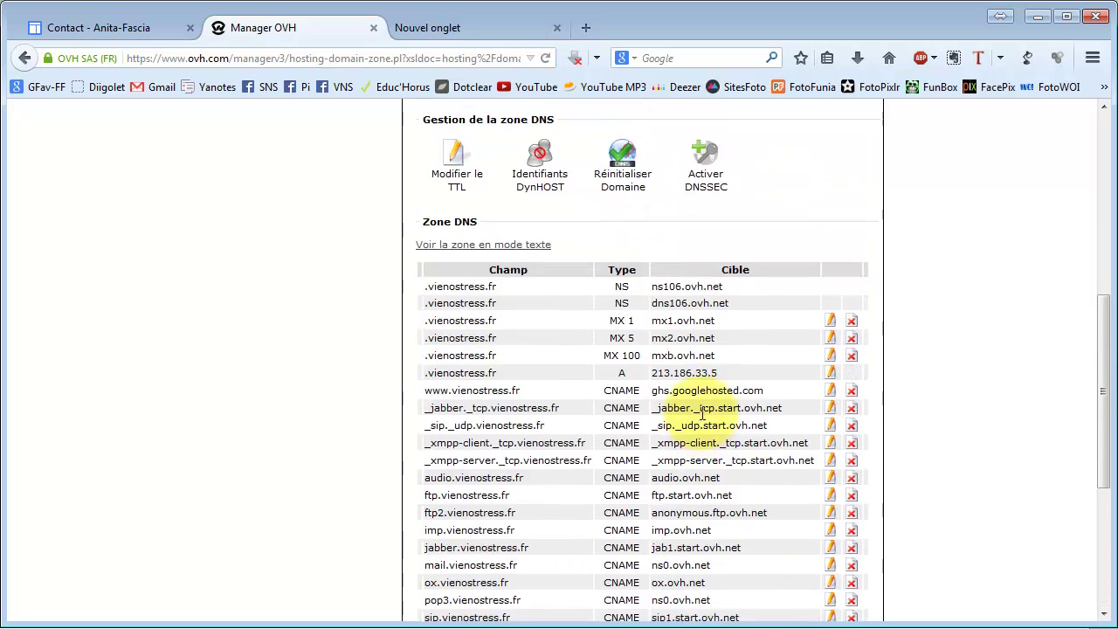
pyautogui.moveTo(813, 266)
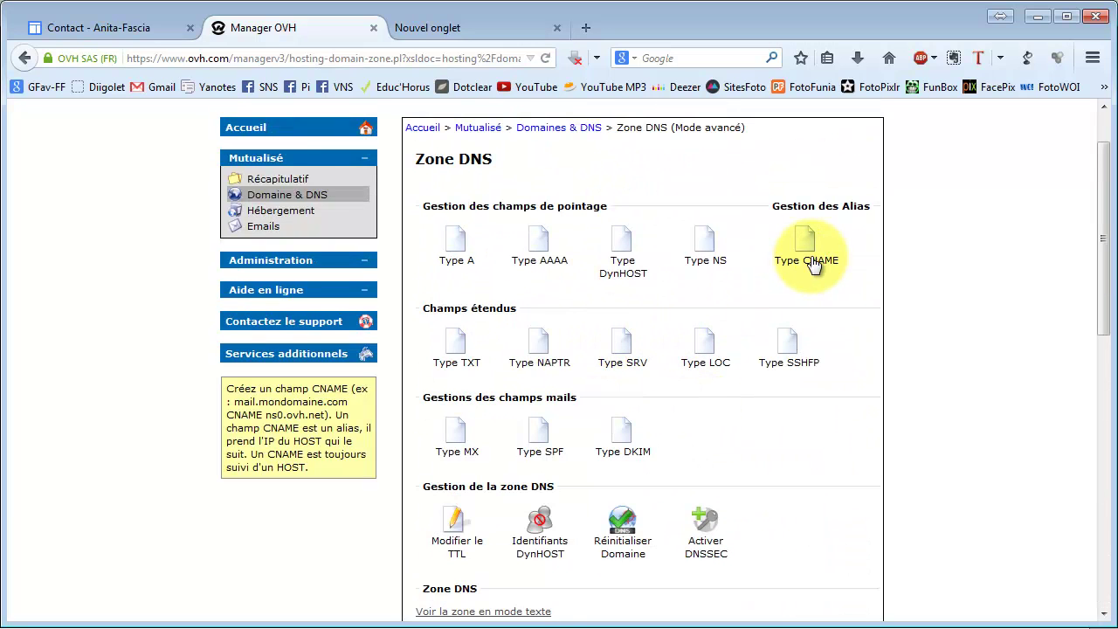
pyautogui.scroll(-10, 789, 362)
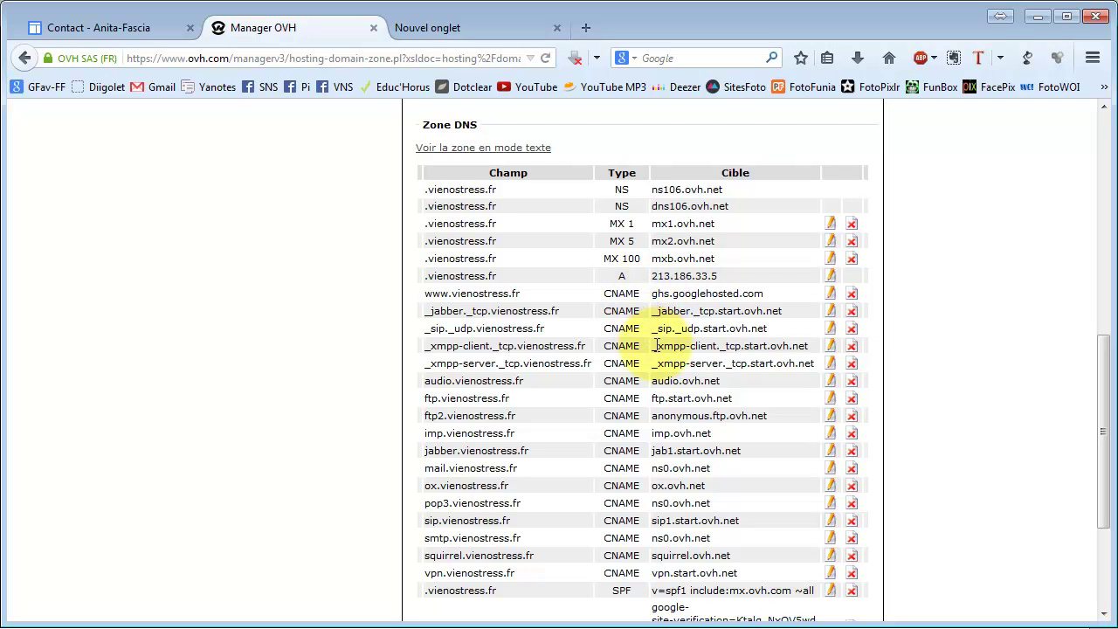
pyautogui.scroll(7, 642, 315)
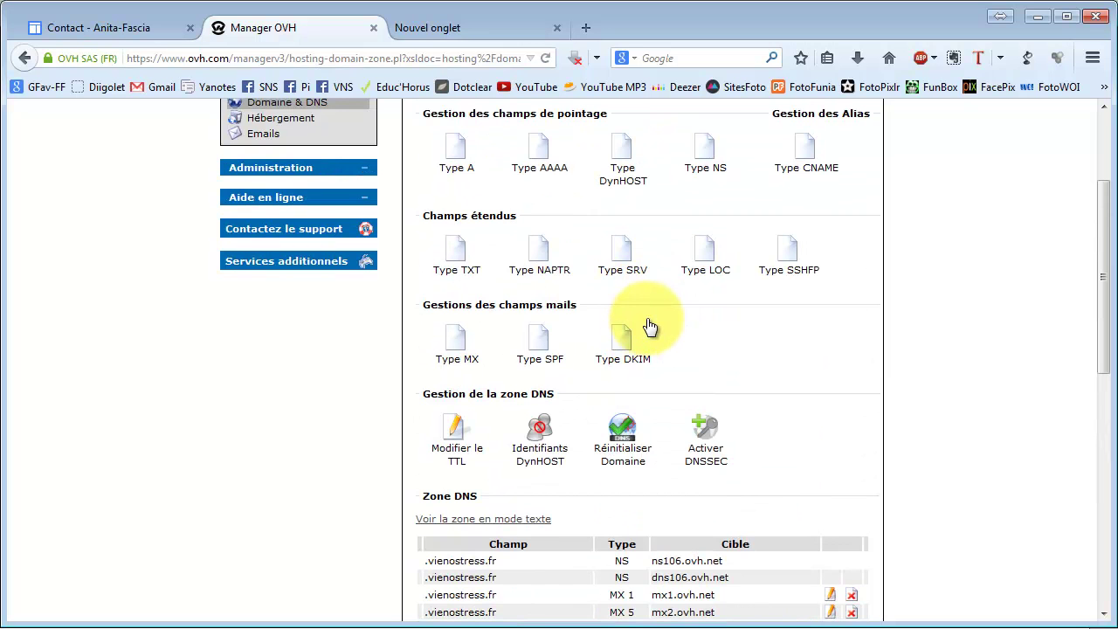
pyautogui.scroll(3, 646, 321)
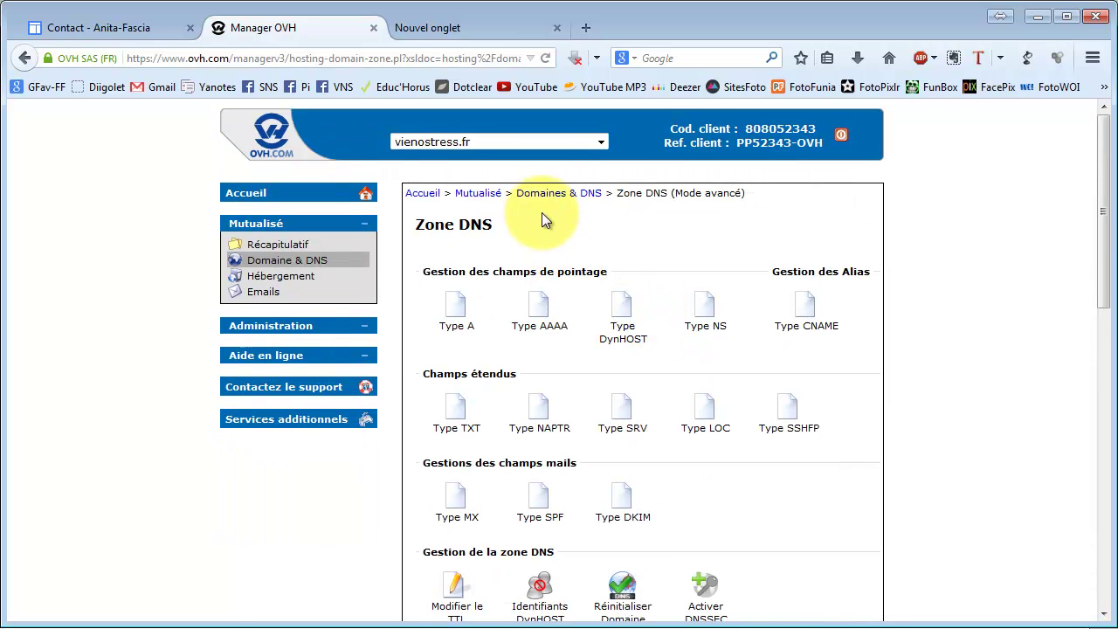
# Step: Go to the web redirections of vienostress.fr and open the existing .vienostress.fr redirection for modification
pyautogui.click(548, 195)
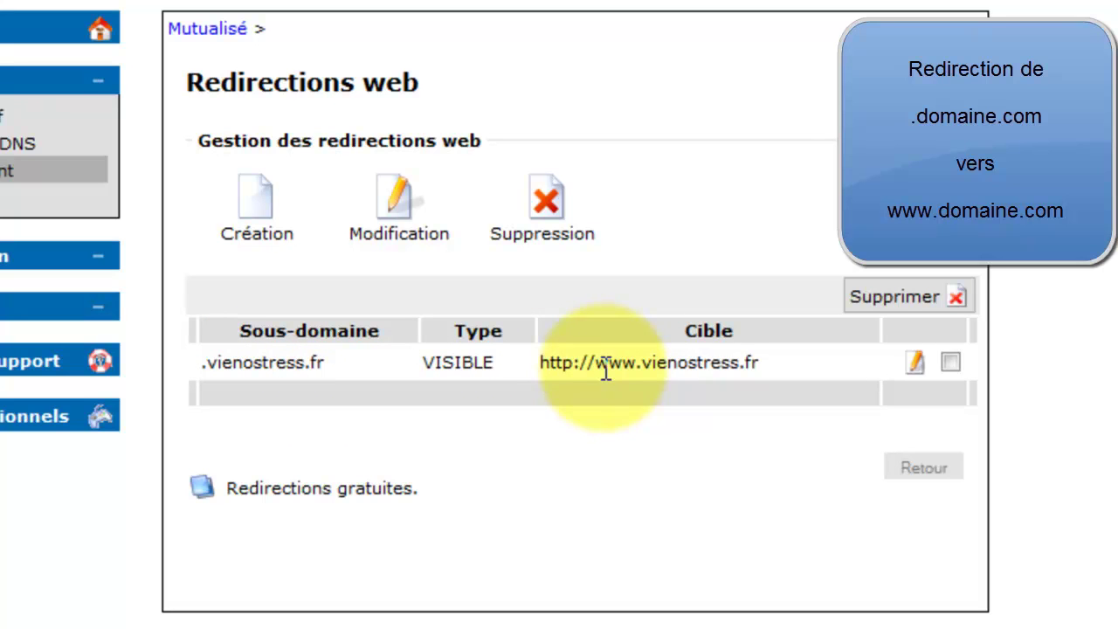
pyautogui.click(911, 365)
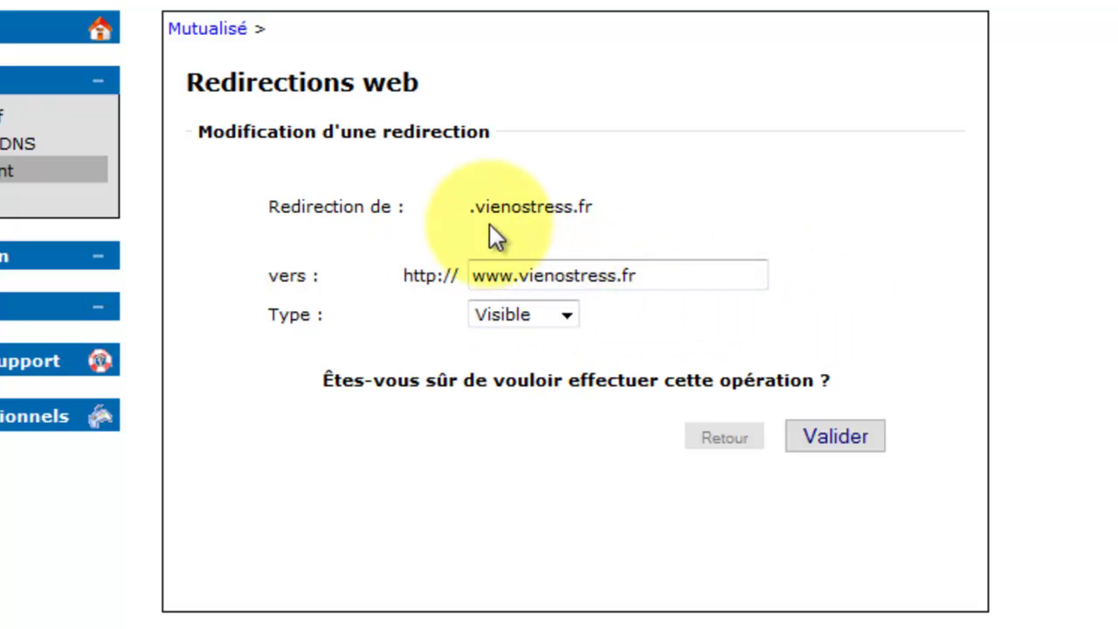
# Step: Set the .vienostress.fr redirection's type to Invisible and its target to sites.google.com/site/anitafascia/, without a duplicated protocol prefix
pyautogui.click(567, 316)
pyautogui.click(552, 358)
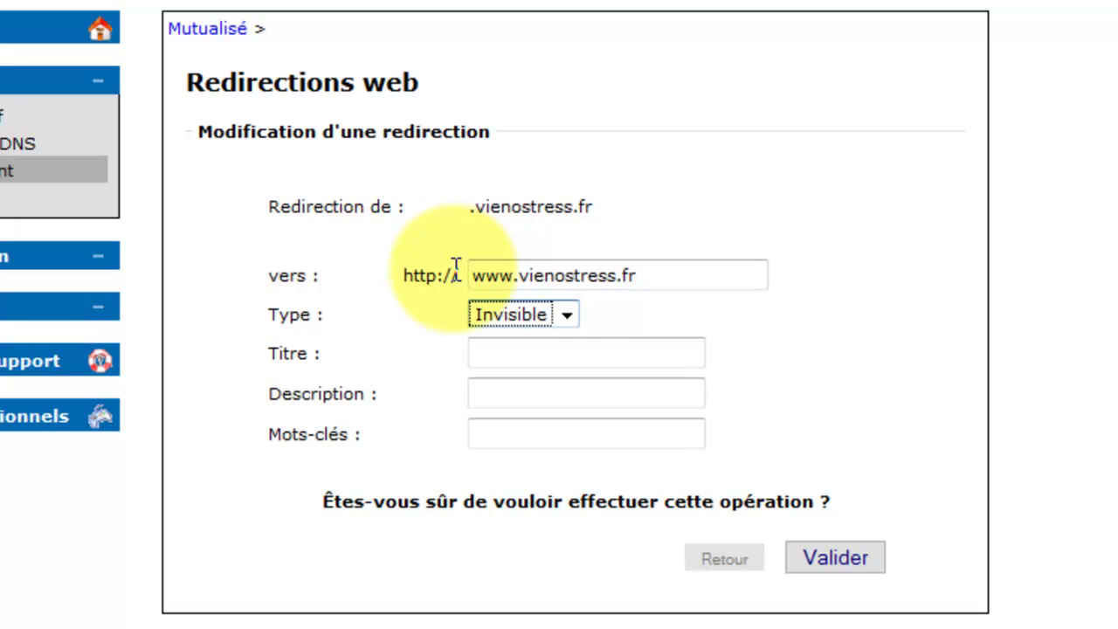
pyautogui.moveTo(656, 275); pyautogui.dragTo(458, 251)
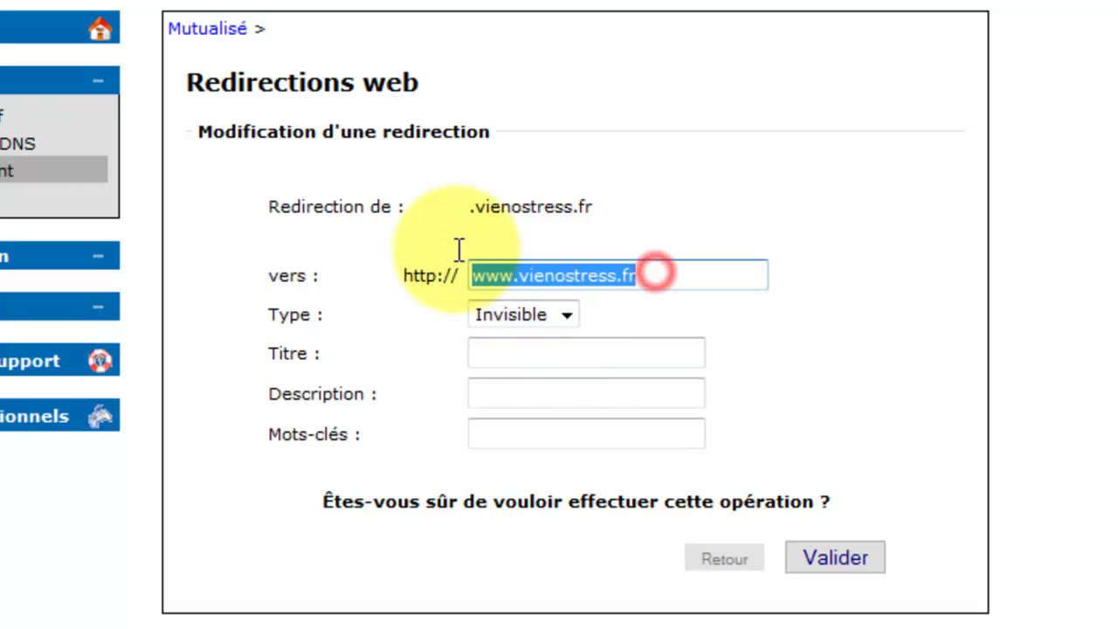
pyautogui.hotkey('ctrl', 'v')
pyautogui.press('BackSpace')
pyautogui.press('BackSpace')
pyautogui.press('BackSpace')
pyautogui.press('BackSpace')
pyautogui.press('BackSpace')
pyautogui.press('BackSpace')
pyautogui.press('BackSpace')
pyautogui.press('BackSpace')
pyautogui.press('BackSpace')
pyautogui.press('BackSpace')
pyautogui.press('BackSpace')
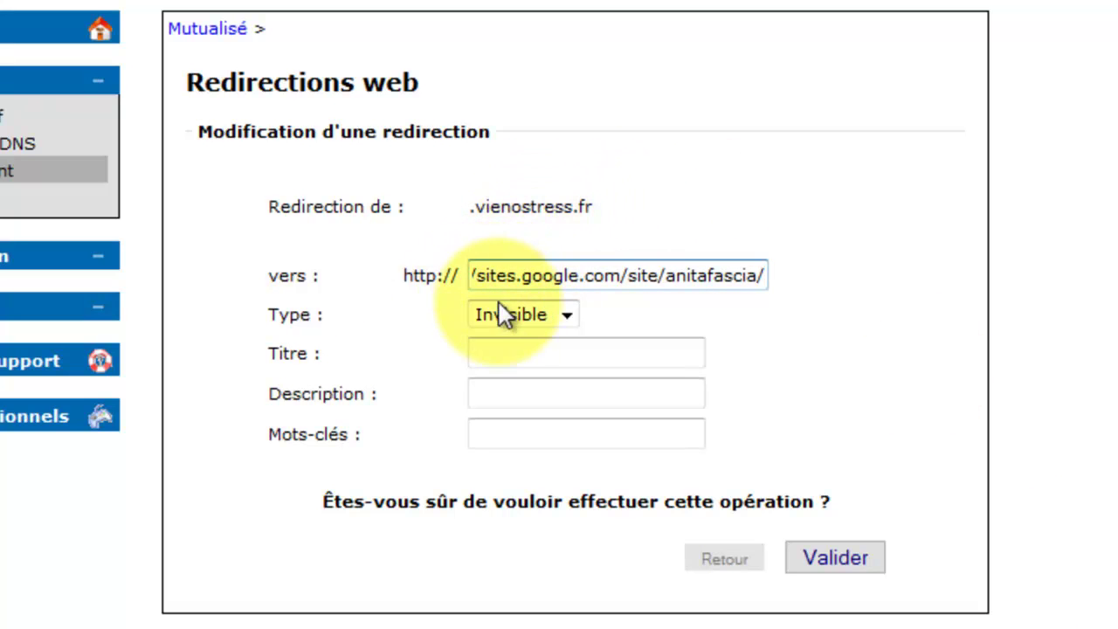
pyautogui.click(534, 288)
pyautogui.click(628, 358)
pyautogui.press('Delete')
pyautogui.press('Delete')
pyautogui.press('Delete')
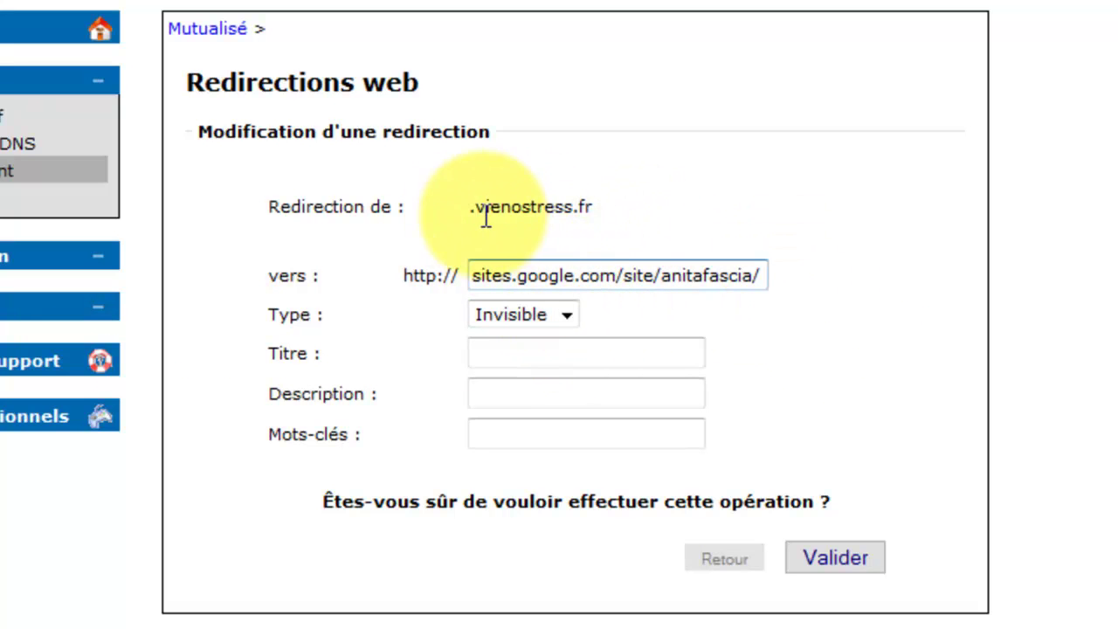
# Step: Enter the title "Anti-Fascia", description "dkfs g hd" and keywords "hjf h j" for the redirection, and return to the redirection list
pyautogui.click(525, 358)
pyautogui.write('Anto')
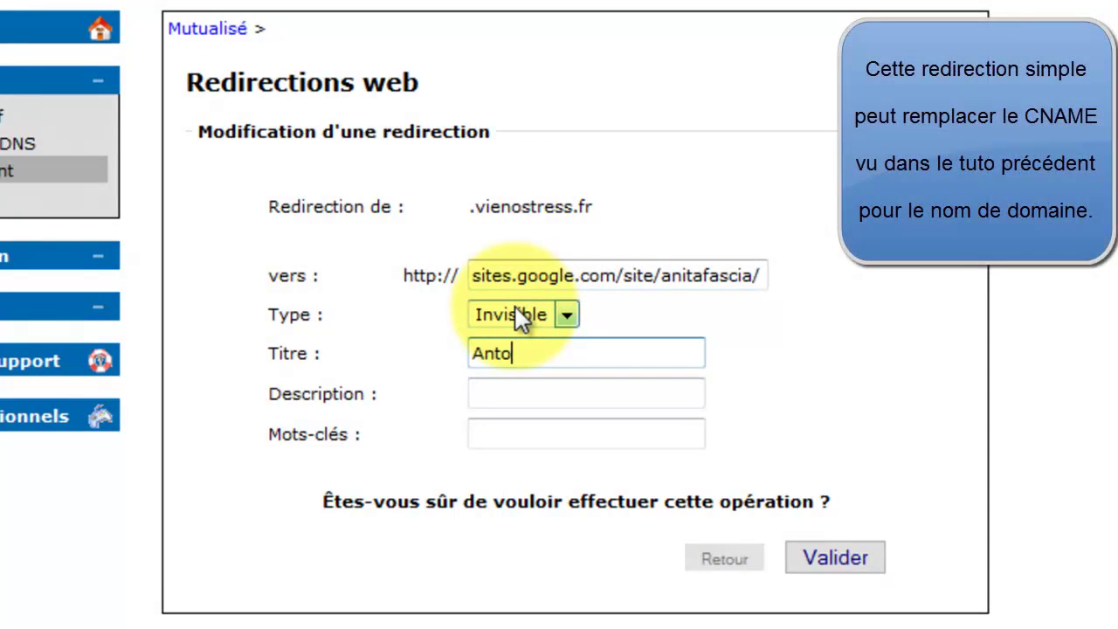
pyautogui.press('BackSpace')
pyautogui.write('i-Fascia')
pyautogui.click(518, 399)
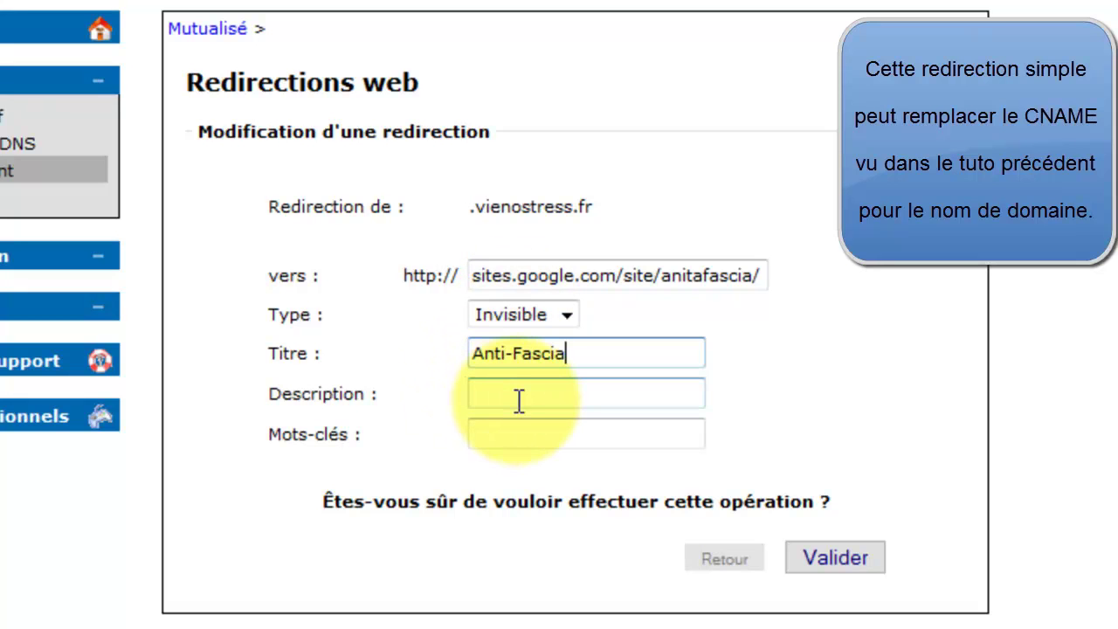
pyautogui.write('dkfs  g hd')
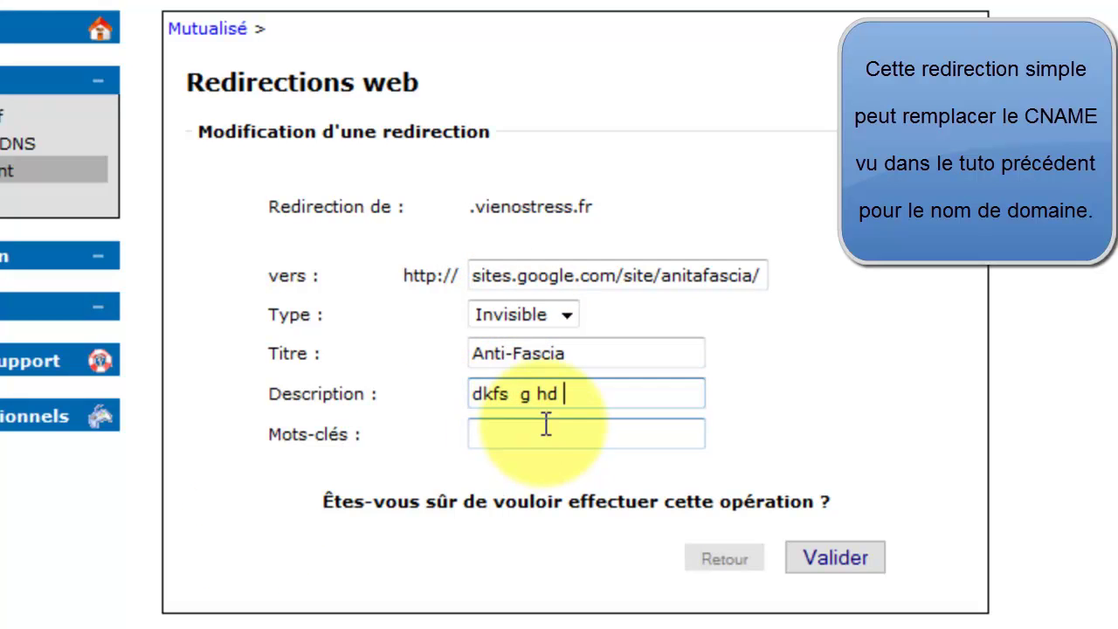
pyautogui.click(542, 439)
pyautogui.write('hjf h j')
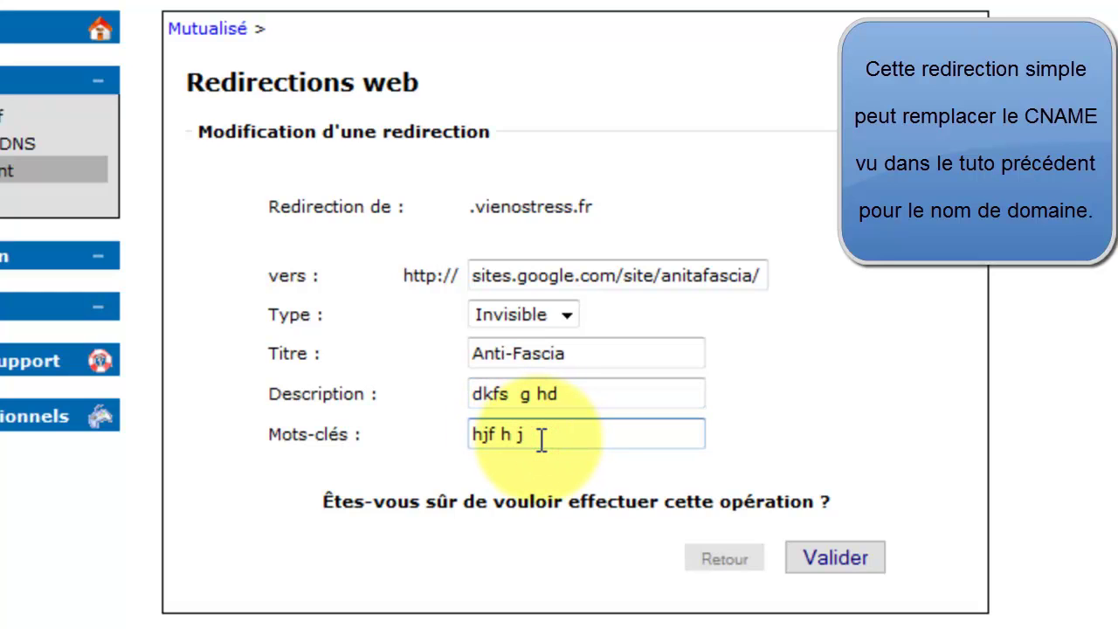
pyautogui.click(204, 31)
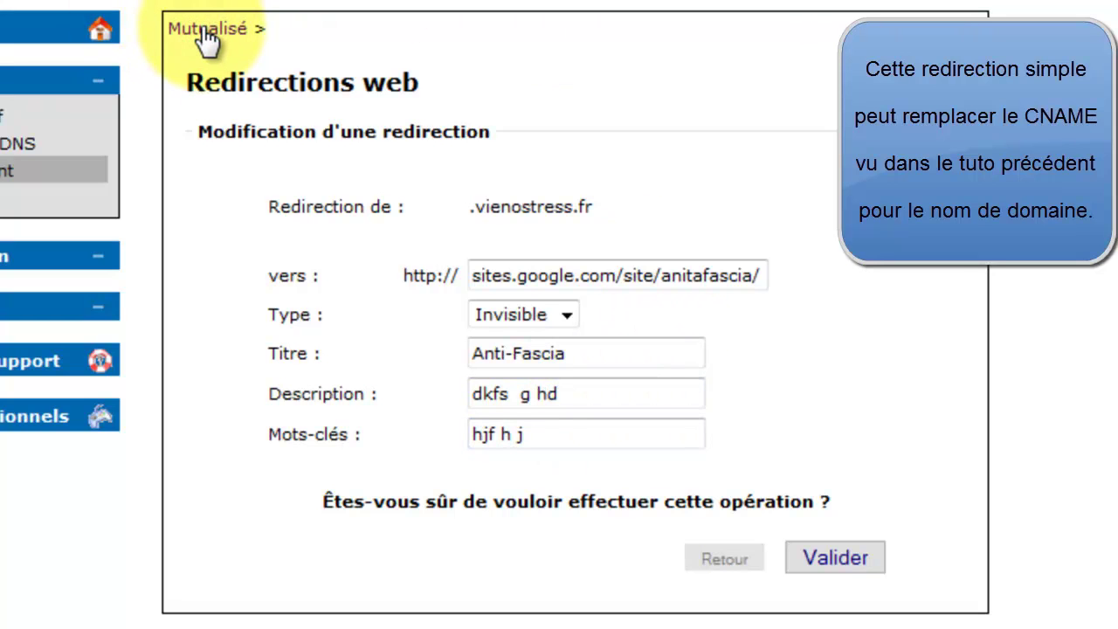
pyautogui.click(845, 551)
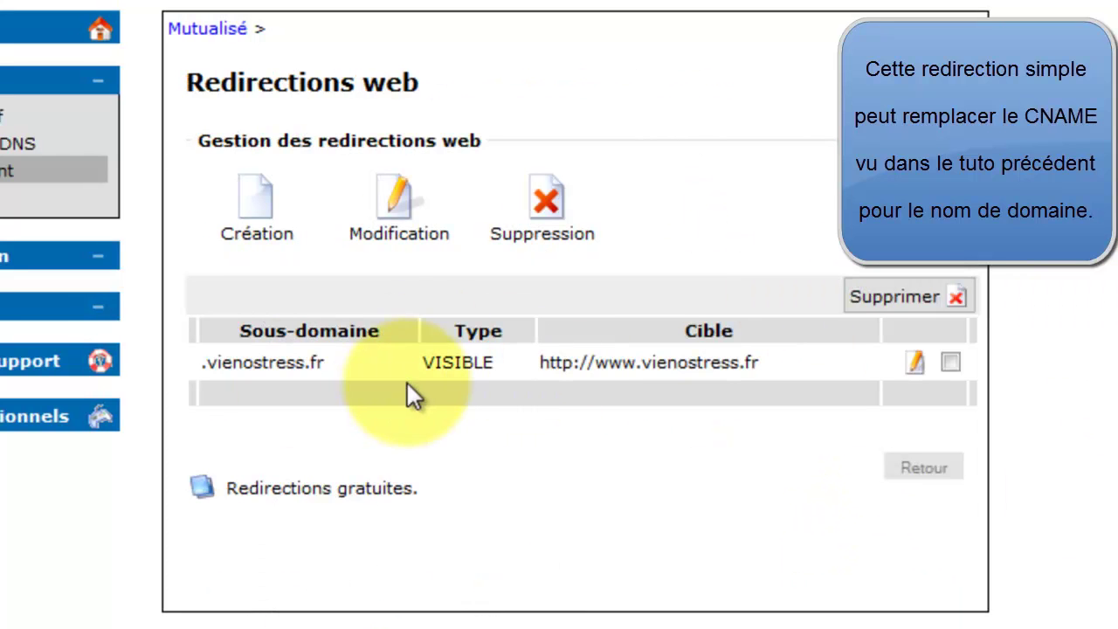
# Step: Start a new web redirection for vienostress.fr, try www as its source subdomain and clear it again
pyautogui.click(260, 219)
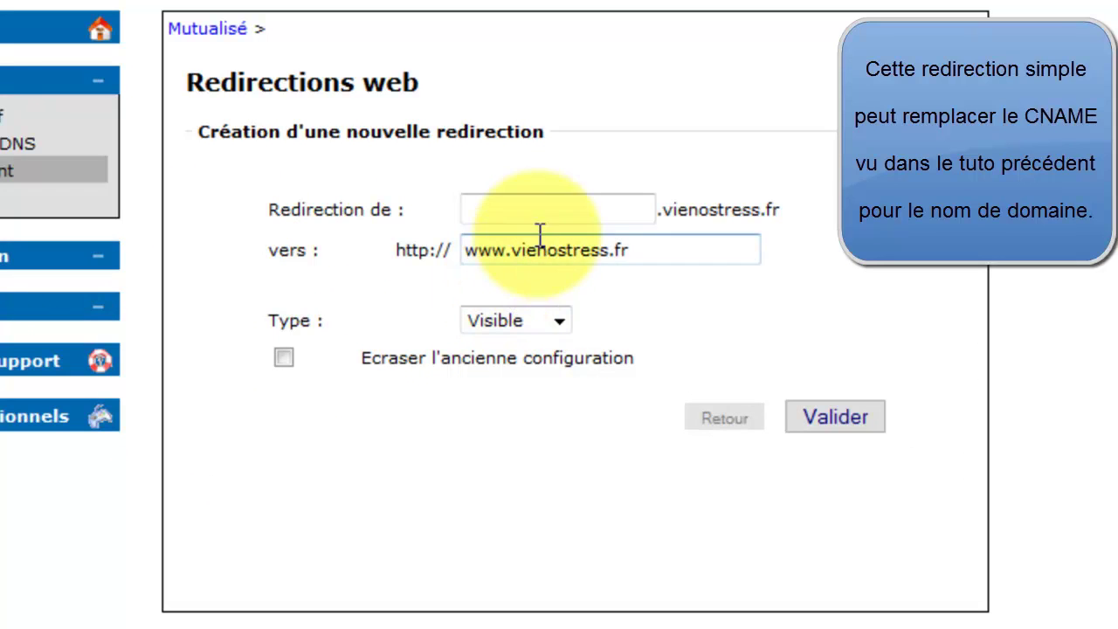
pyautogui.click(647, 208)
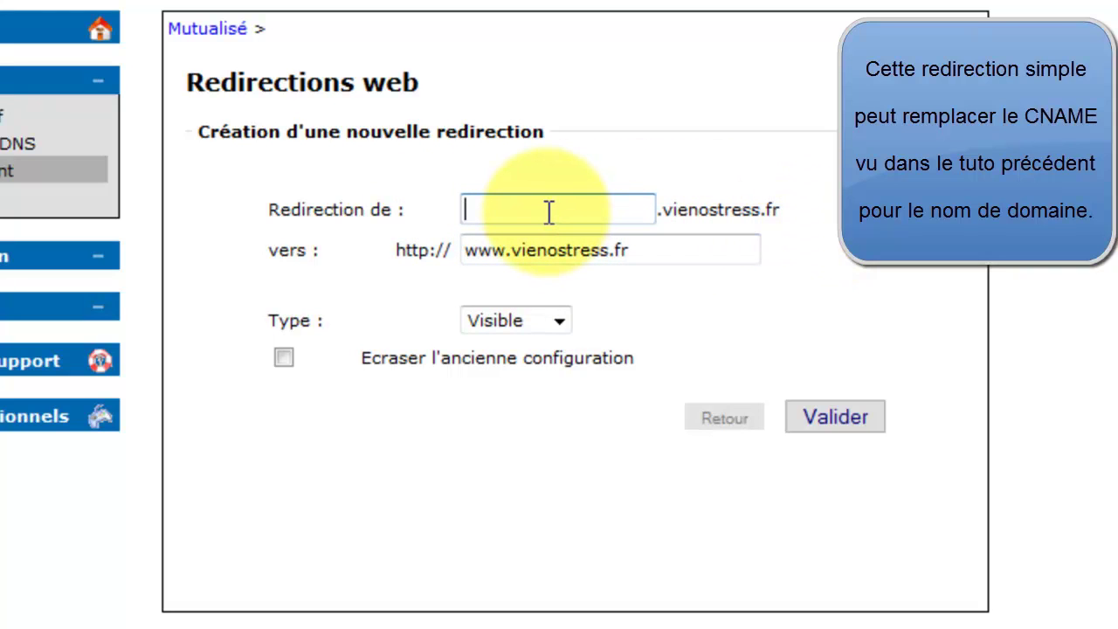
pyautogui.write('www')
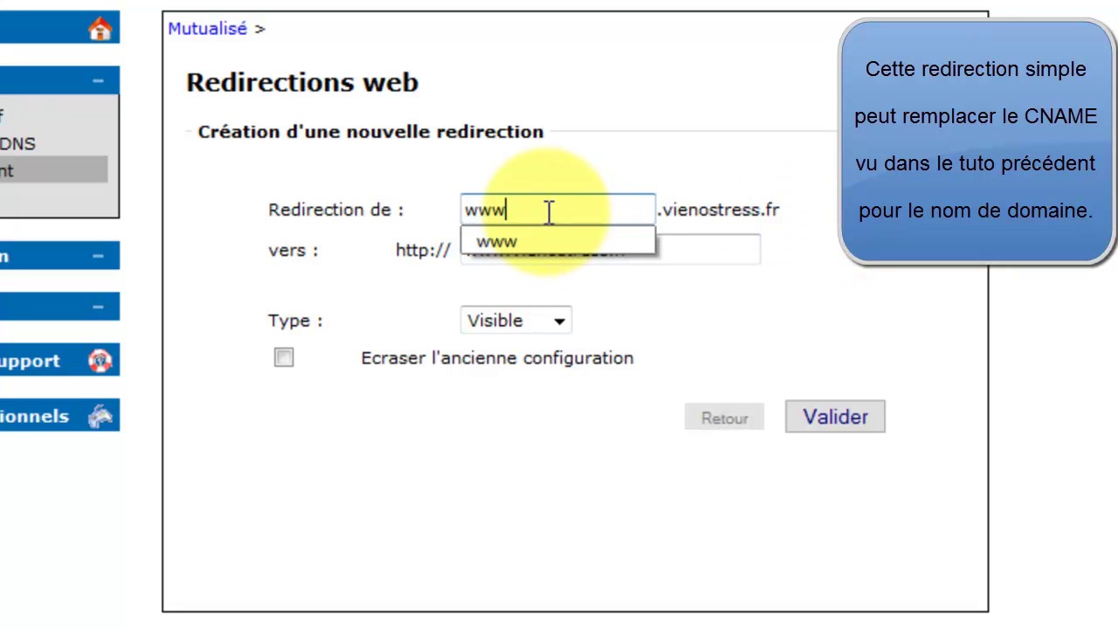
pyautogui.press('BackSpace')
pyautogui.press('BackSpace')
pyautogui.press('BackSpace')
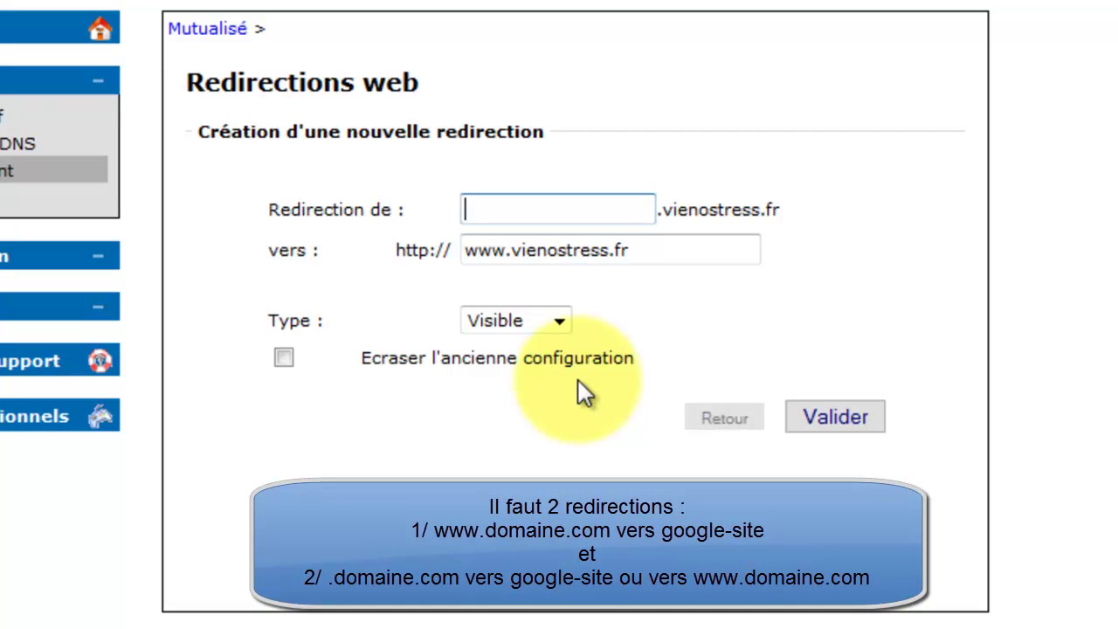
pyautogui.click(651, 210)
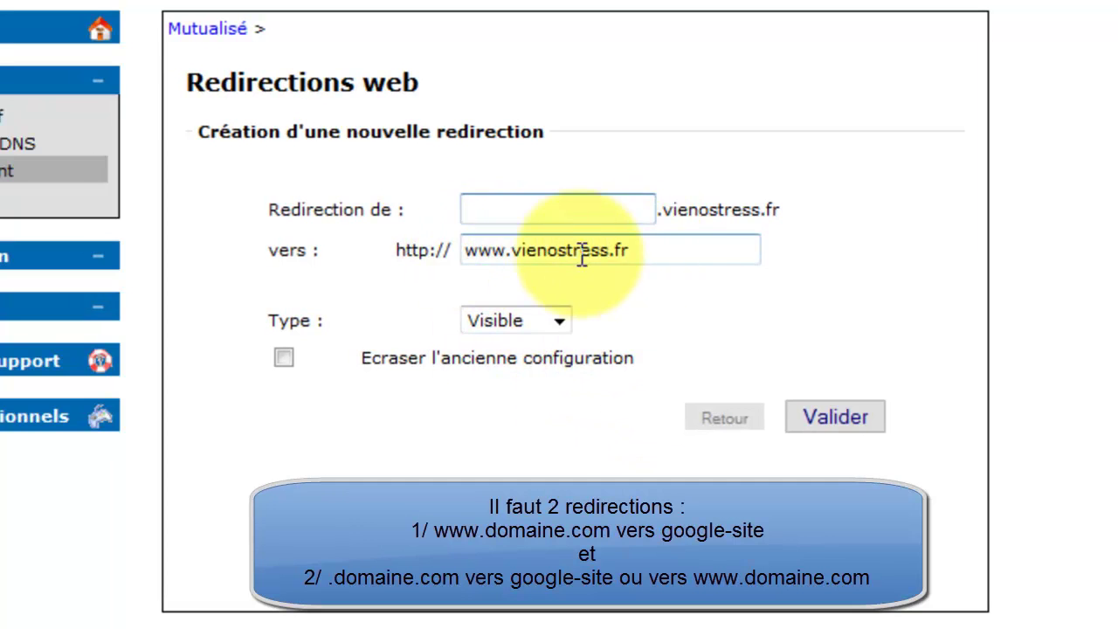
pyautogui.click(669, 241)
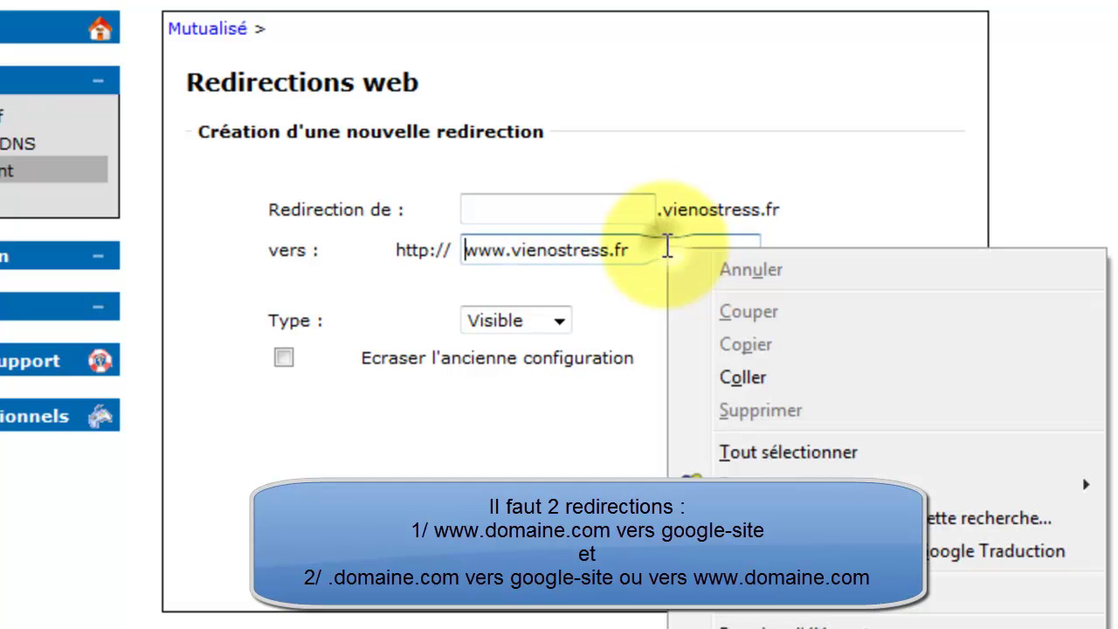
pyautogui.rightClick(668, 247)
pyautogui.click(619, 219)
pyautogui.rightClick(619, 216)
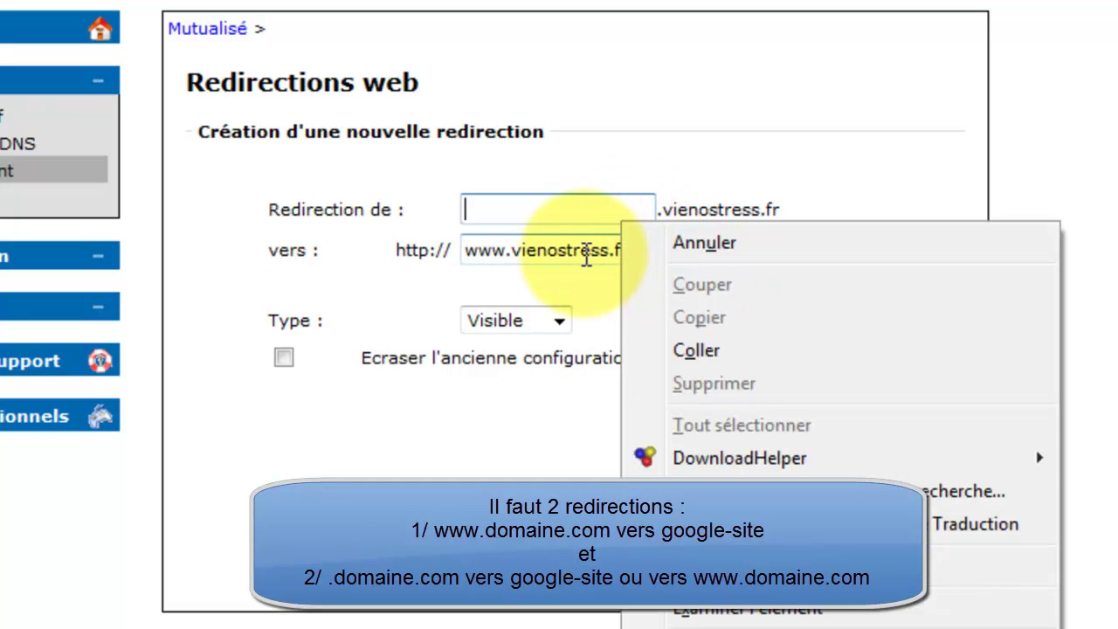
pyautogui.click(585, 250)
pyautogui.rightClick(586, 250)
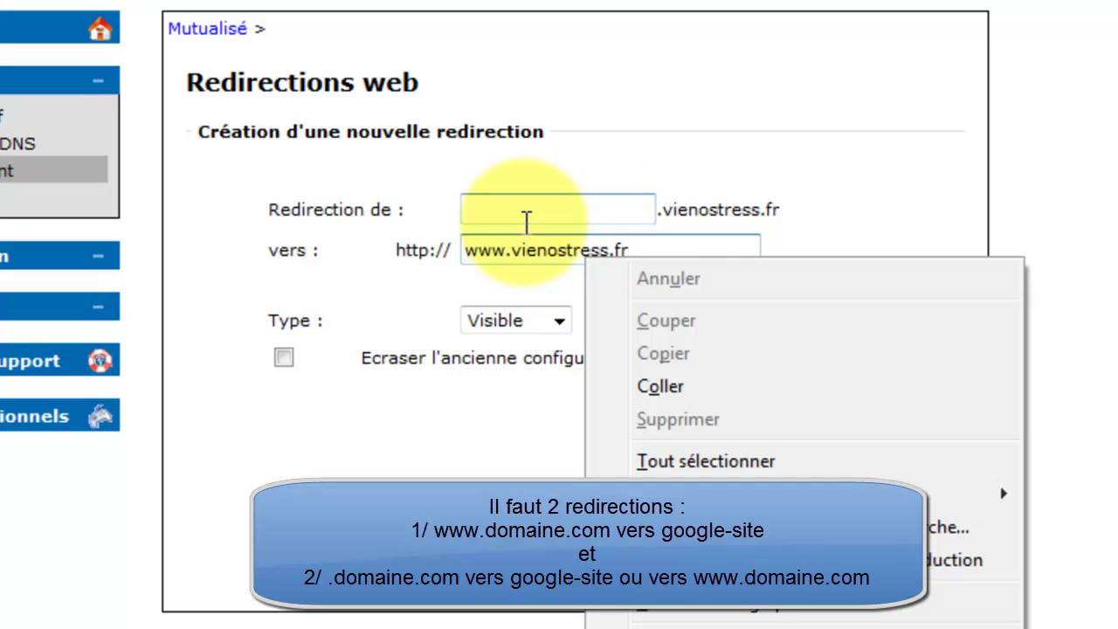
pyautogui.click(527, 250)
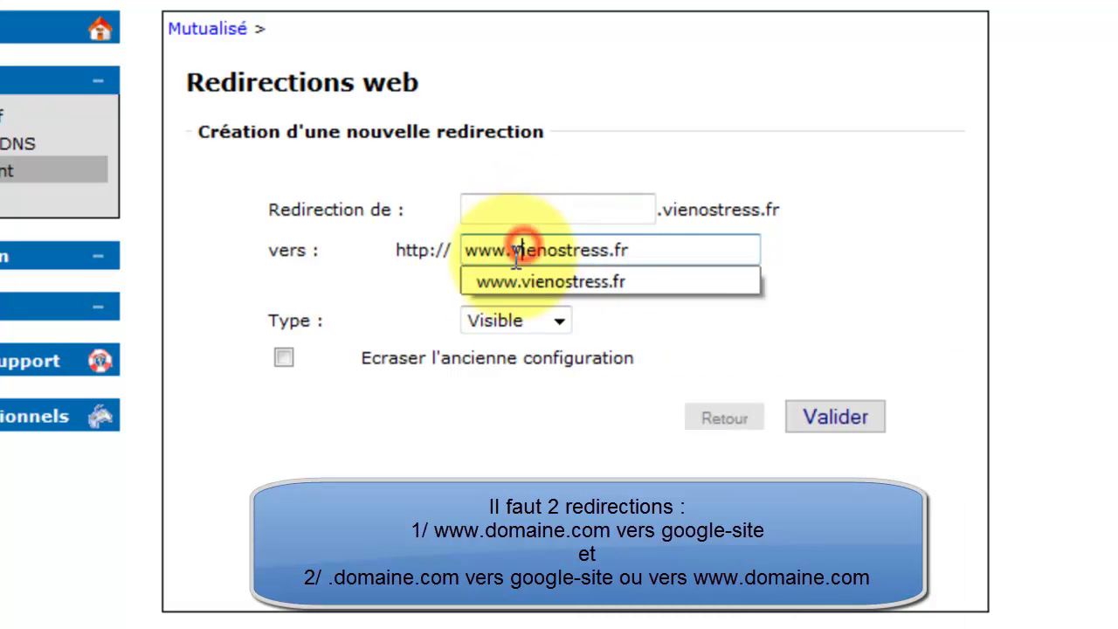
pyautogui.click(600, 214)
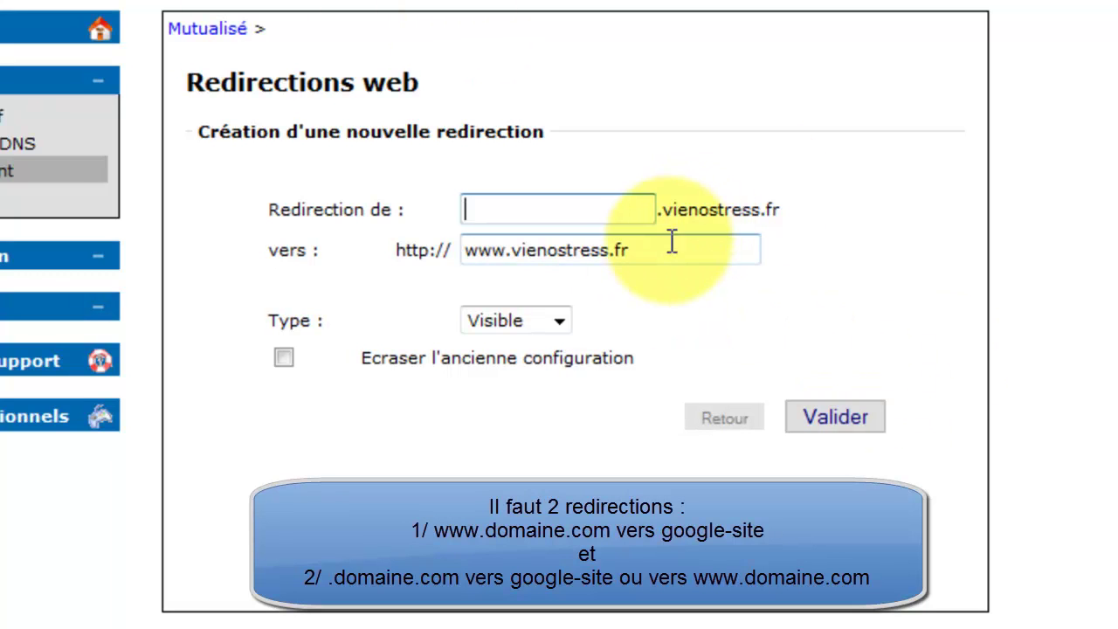
# Step: Set the new redirection's target to sites.google.com/site/anitafascia, without the contact page path or a duplicated protocol prefix
pyautogui.moveTo(668, 250); pyautogui.dragTo(434, 182)
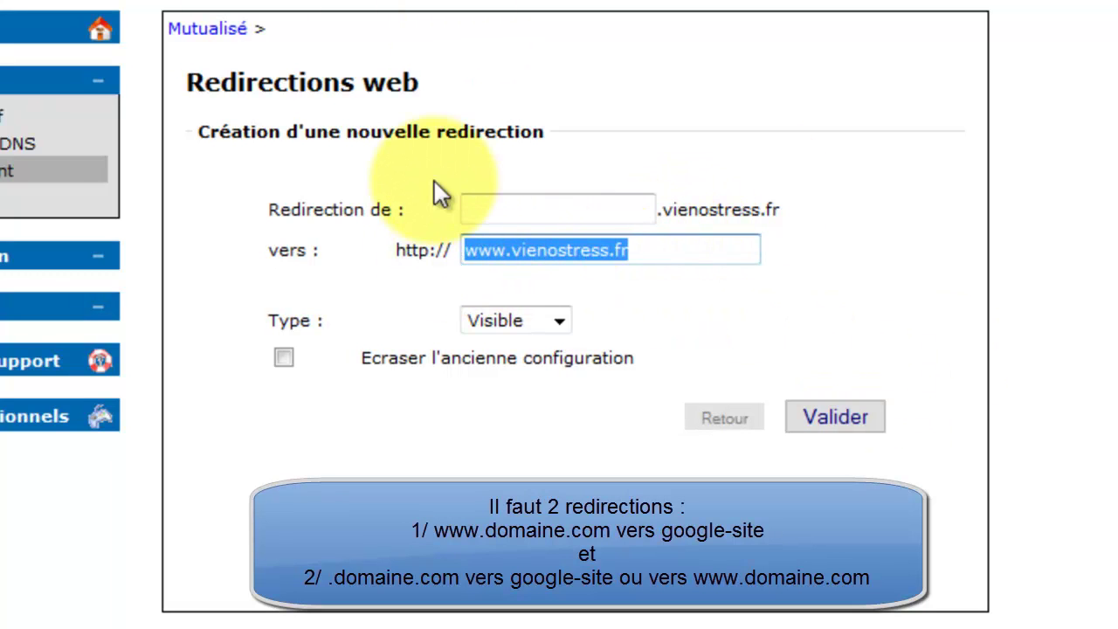
pyautogui.hotkey('ctrl', 'v')
pyautogui.press('BackSpace')
pyautogui.press('BackSpace')
pyautogui.press('BackSpace')
pyautogui.press('BackSpace')
pyautogui.press('BackSpace')
pyautogui.press('BackSpace')
pyautogui.press('BackSpace')
pyautogui.press('BackSpace')
pyautogui.press('BackSpace')
pyautogui.press('BackSpace')
pyautogui.press('BackSpace')
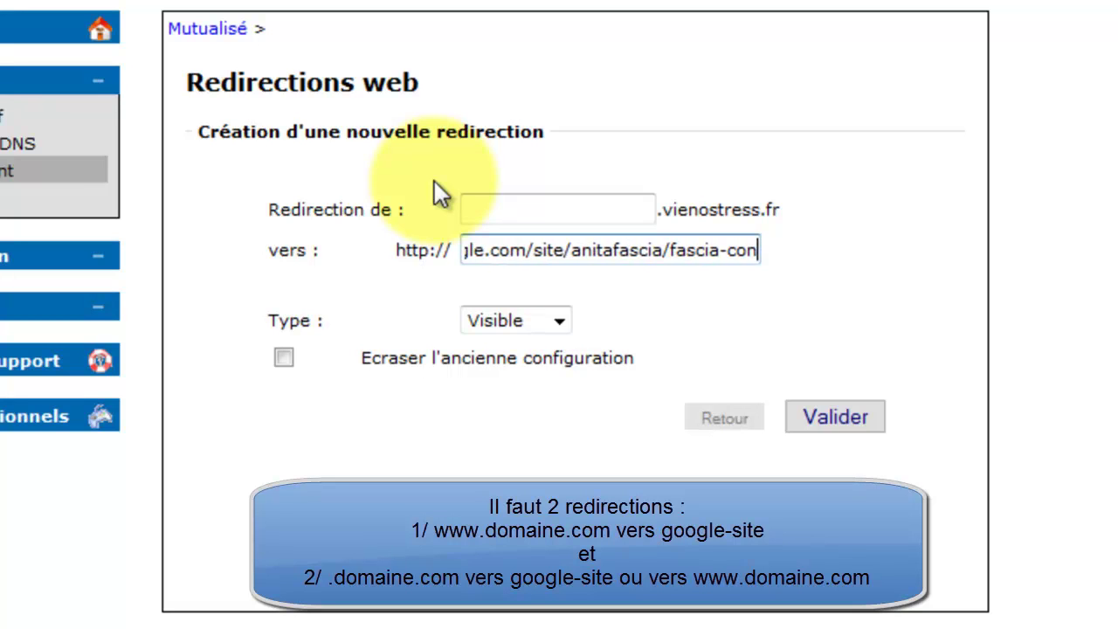
pyautogui.press('BackSpace')
pyautogui.press('BackSpace')
pyautogui.press('BackSpace')
pyautogui.press('BackSpace')
pyautogui.press('Home')
pyautogui.press('Delete')
pyautogui.press('Delete')
pyautogui.press('Delete')
pyautogui.press('Delete')
pyautogui.press('Delete')
pyautogui.press('Delete')
pyautogui.press('Delete')
pyautogui.press('Delete')
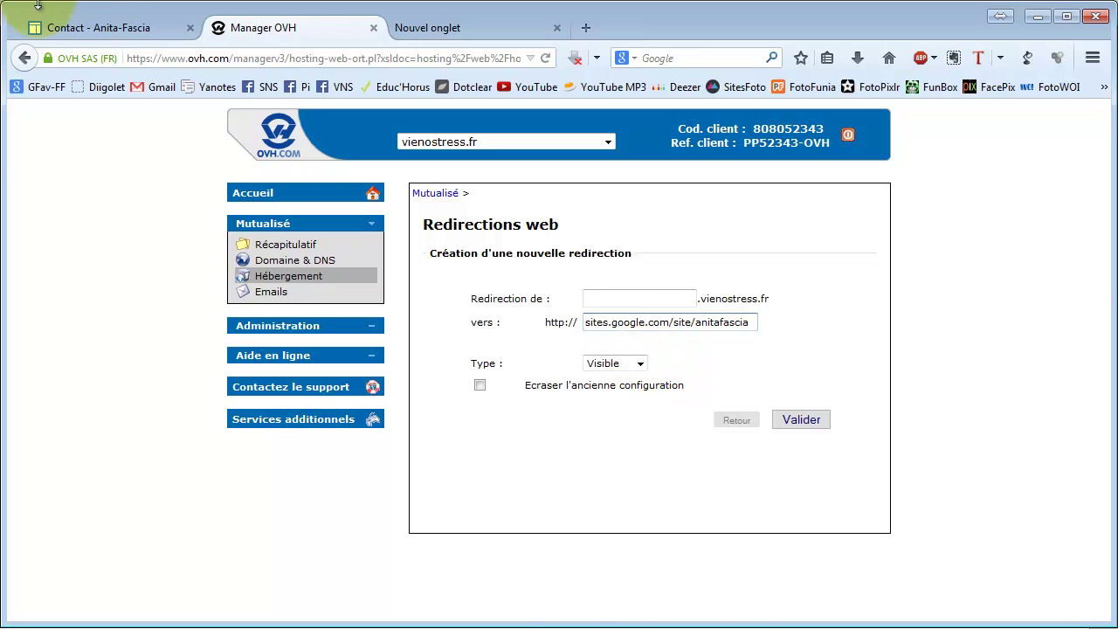
# Step: Check the Google Site's Contact page address against the redirection target and review the Visible and Invisible redirection types
pyautogui.click(101, 26)
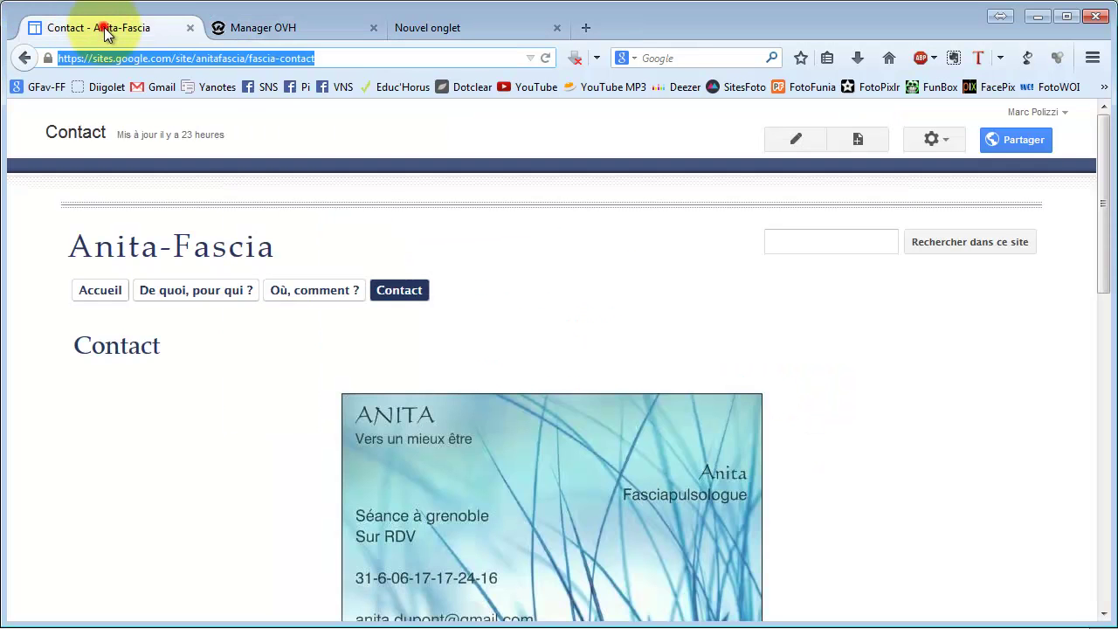
pyautogui.click(330, 58)
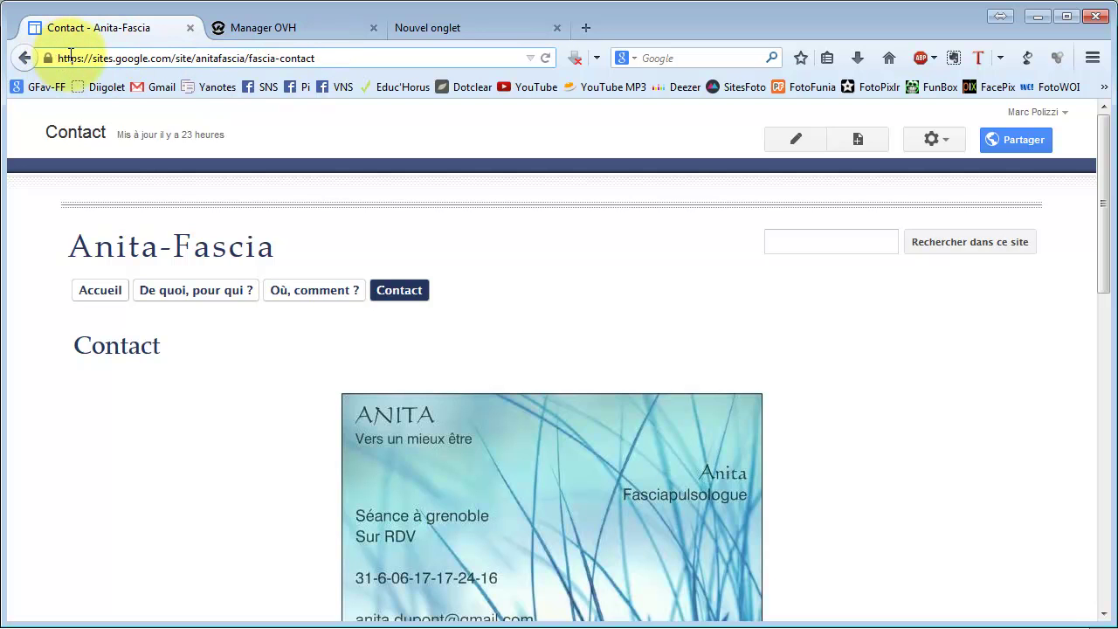
pyautogui.click(297, 28)
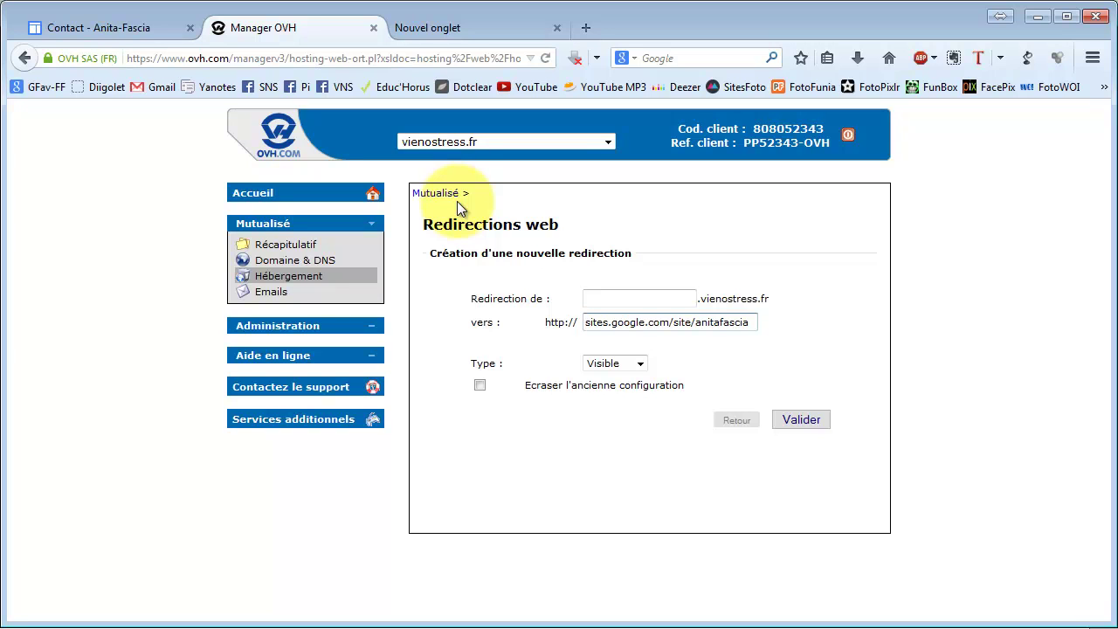
pyautogui.click(640, 365)
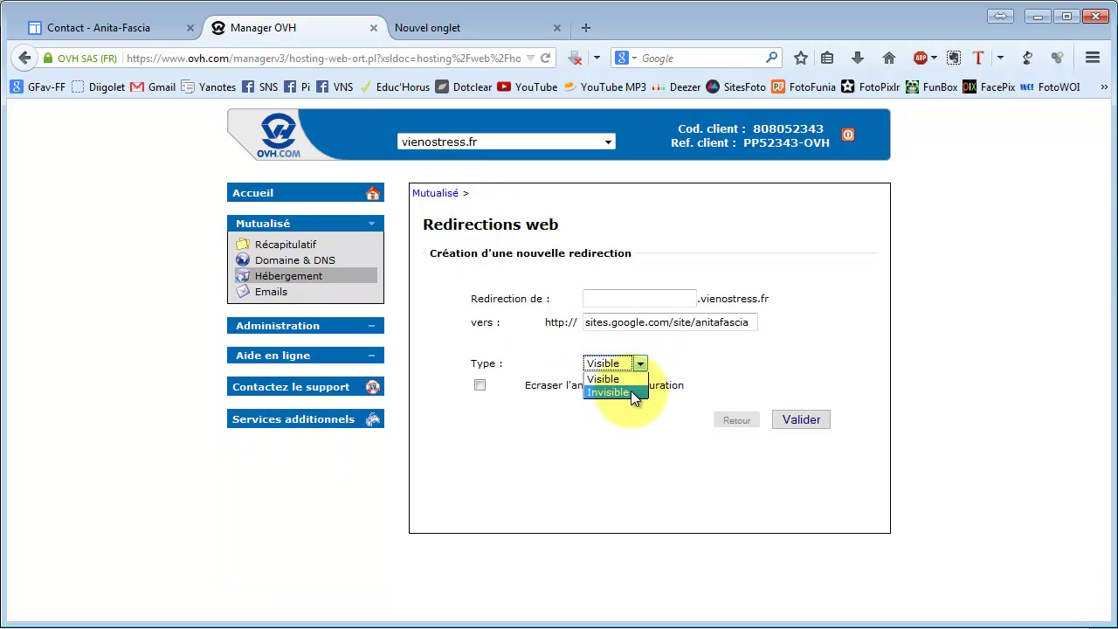
pyautogui.click(633, 381)
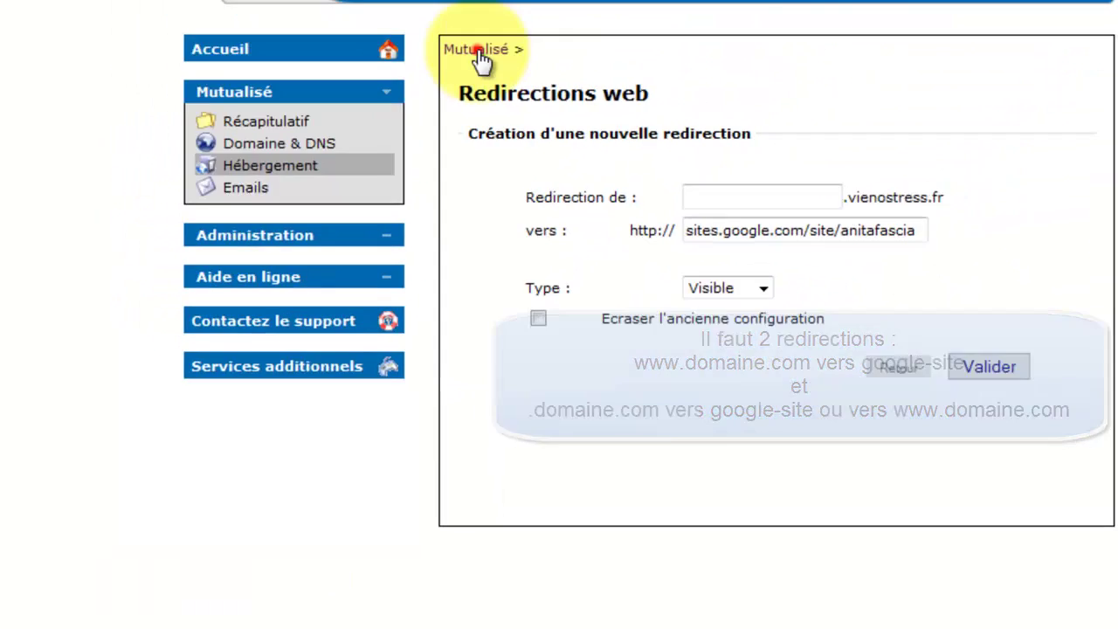
# Step: Leave the new redirection unsaved, return to the vienostress.fr summary and close the OVH manager
pyautogui.click(437, 195)
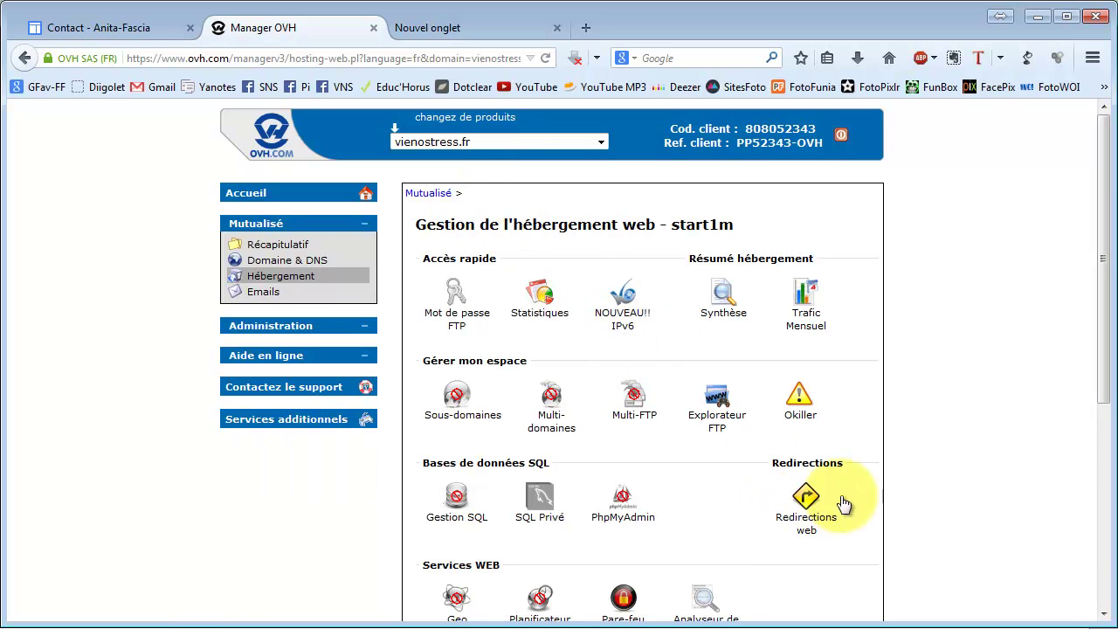
pyautogui.click(426, 193)
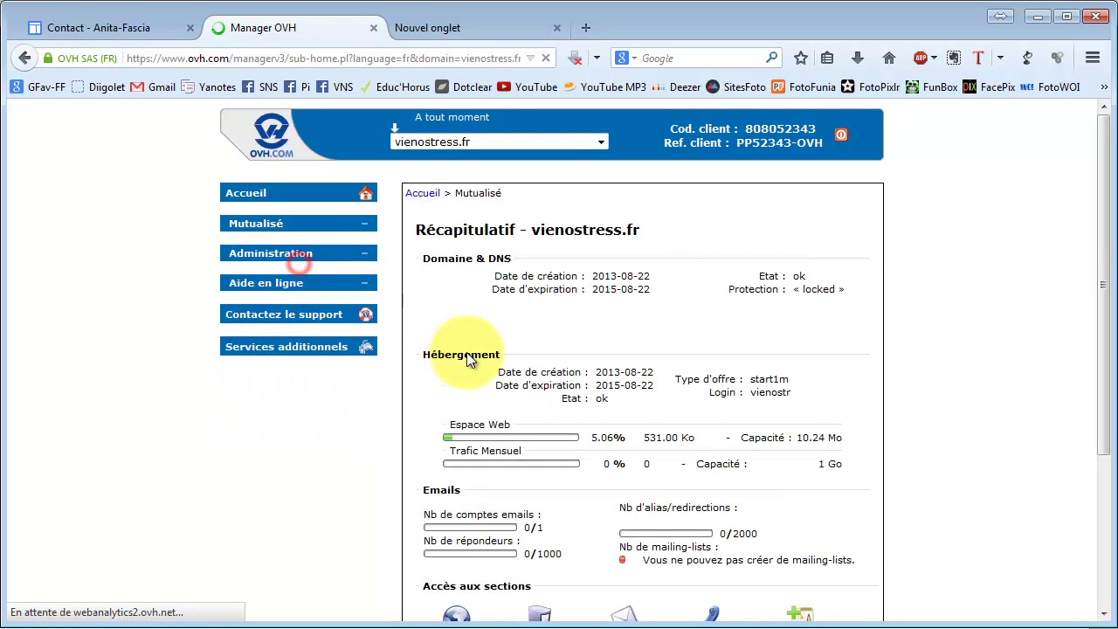
pyautogui.scroll(-1, 482, 452)
pyautogui.scroll(-3, 476, 447)
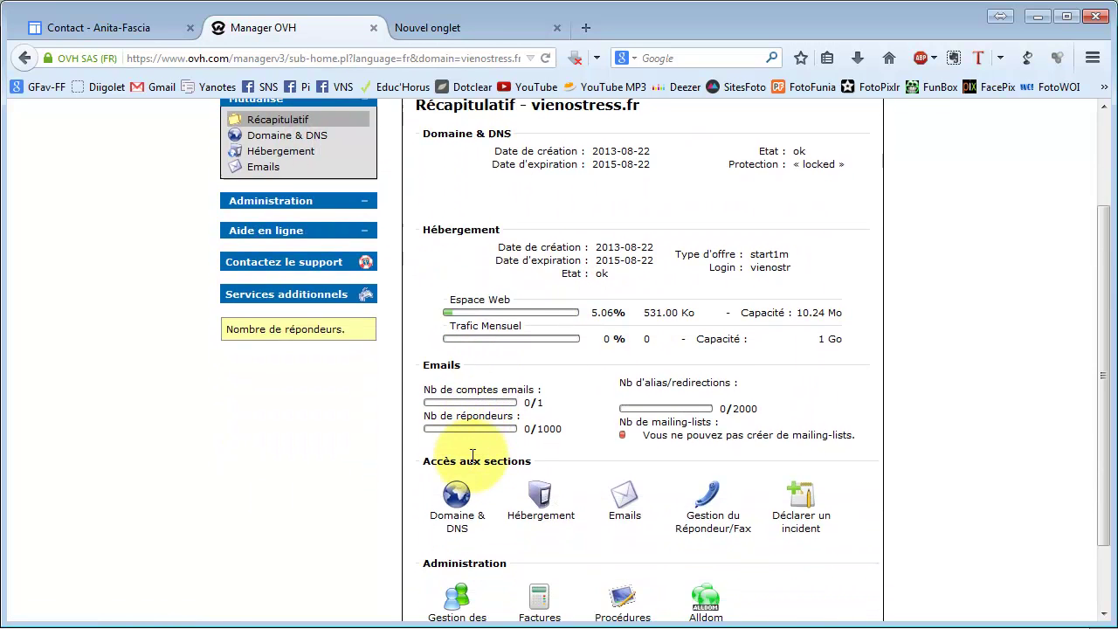
pyautogui.click(624, 446)
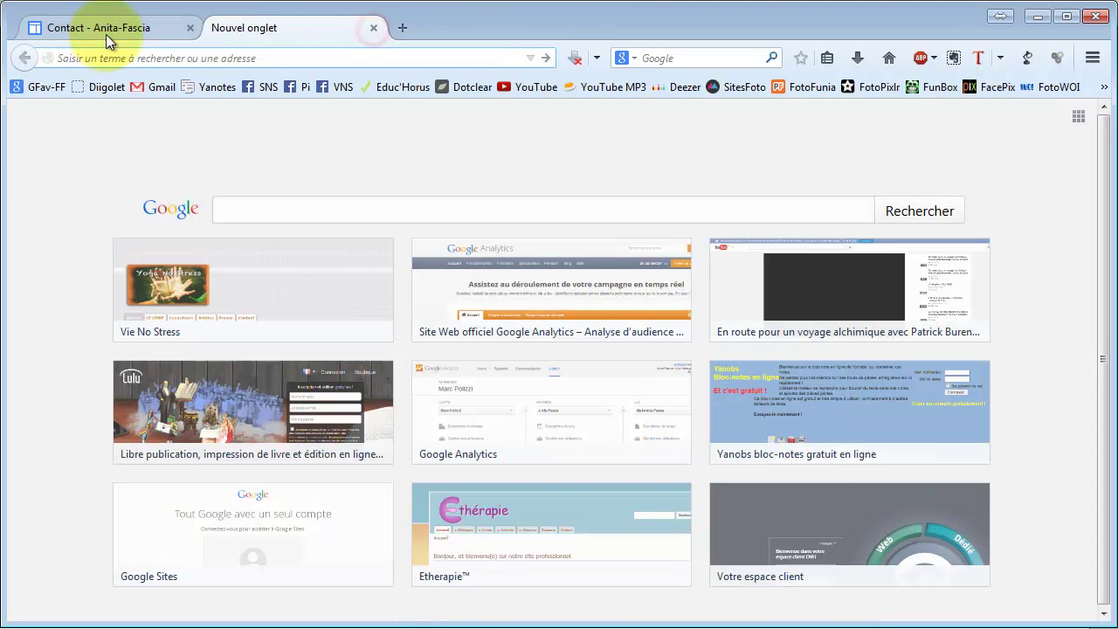
# Step: Look through the Anita-Fascia site's Contact, "De quoi, pour qui ?" and Accueil pages
pyautogui.click(107, 31)
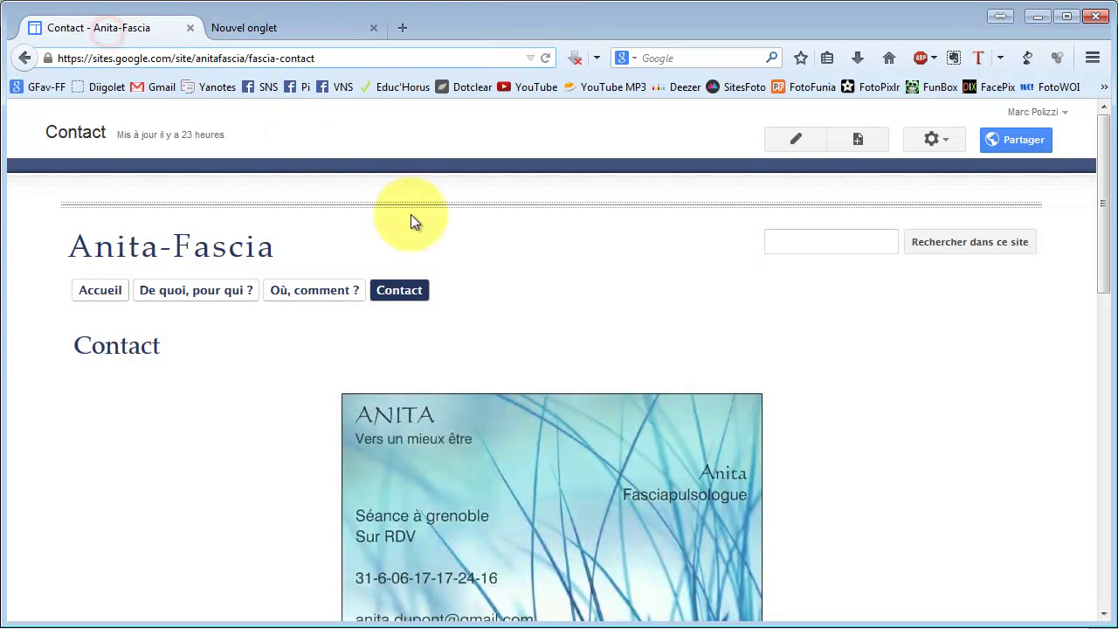
pyautogui.scroll(-3, 402, 213)
pyautogui.scroll(-4, 402, 213)
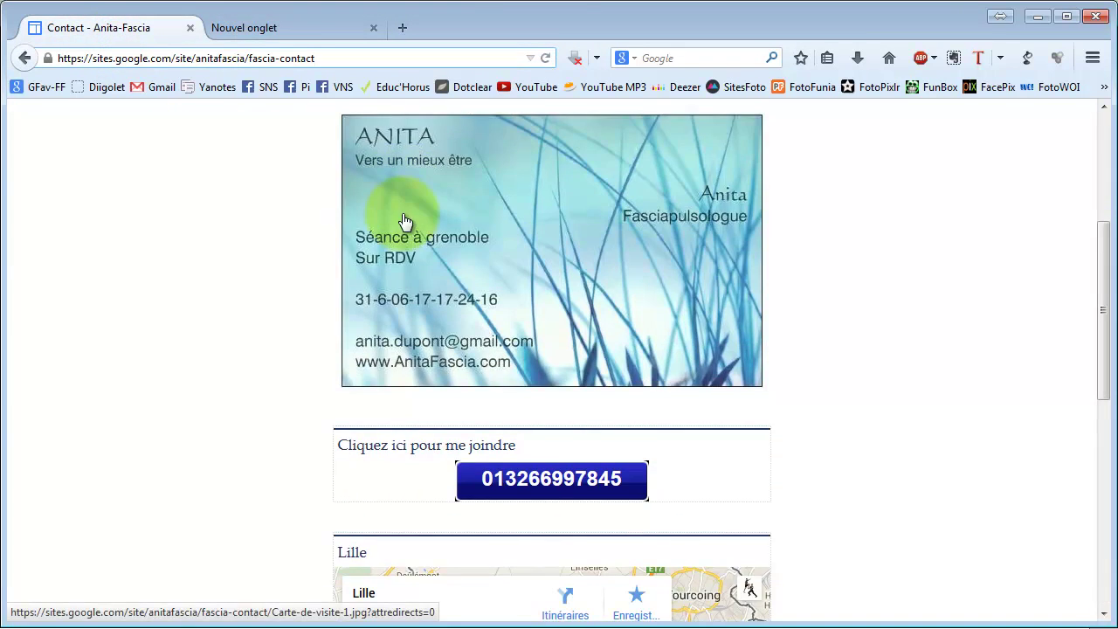
pyautogui.scroll(7, 402, 213)
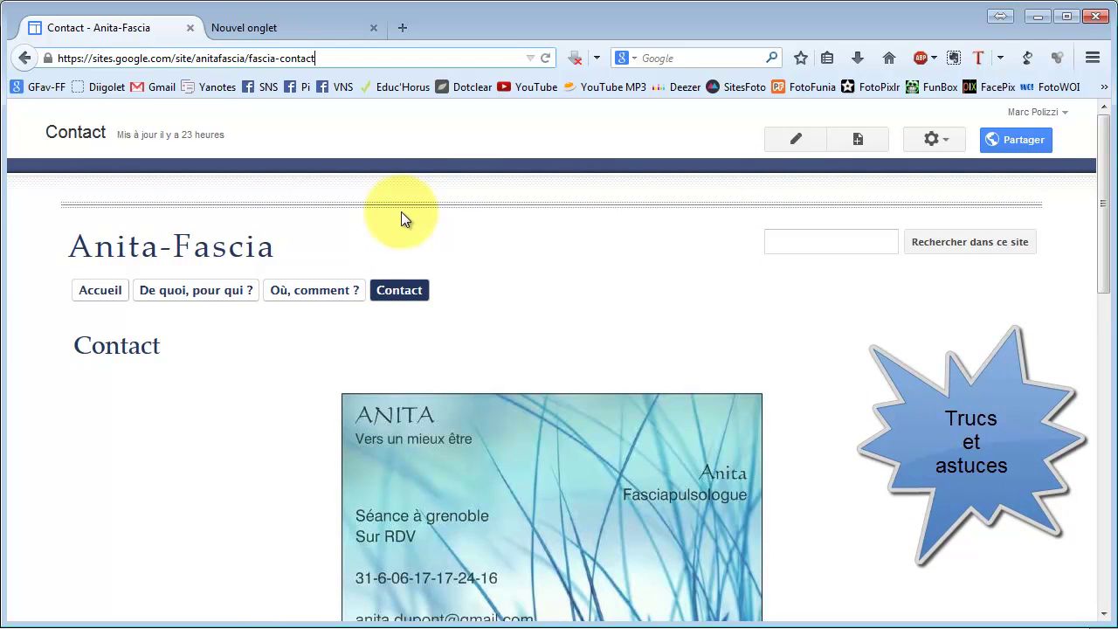
pyautogui.click(170, 290)
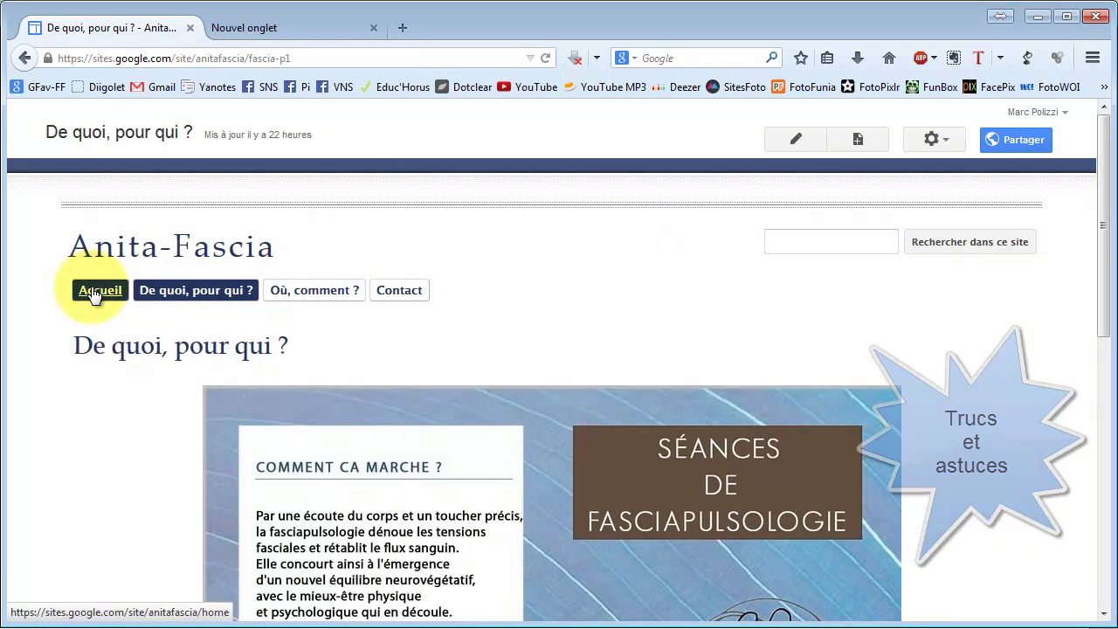
pyautogui.click(94, 293)
pyautogui.scroll(-1, 380, 390)
pyautogui.scroll(-3, 381, 389)
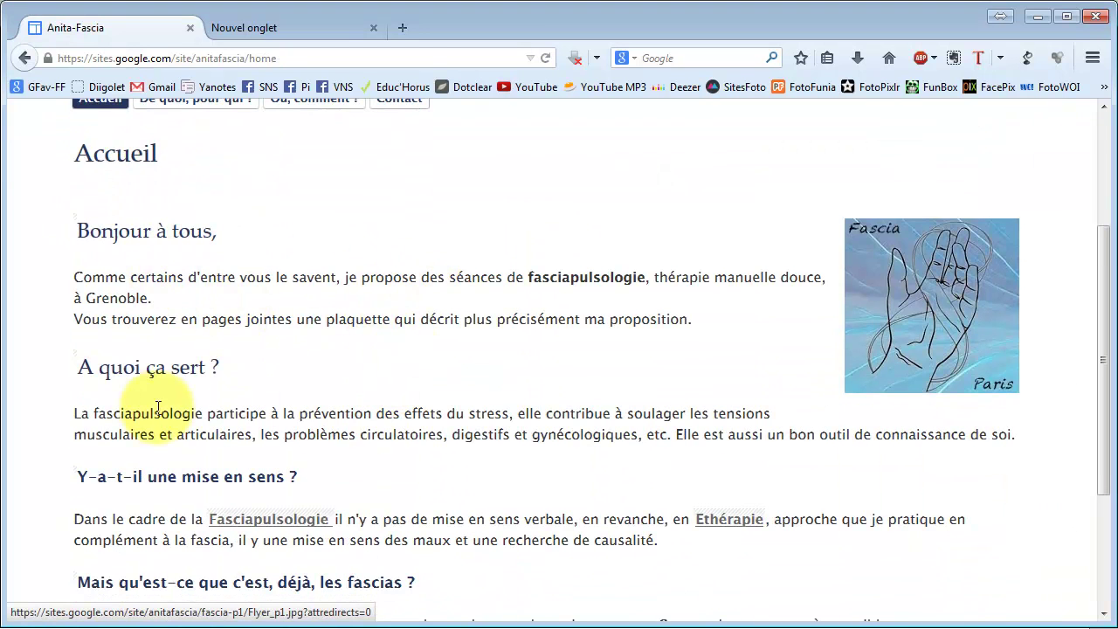
pyautogui.scroll(4, 262, 262)
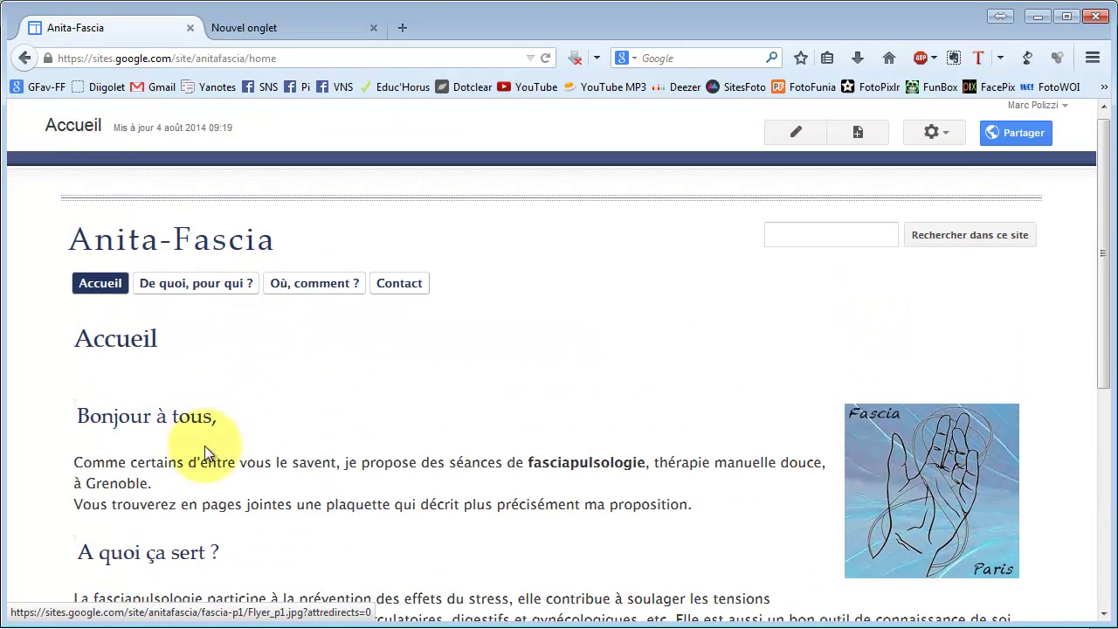
# Step: Open the "De quoi, pour qui ?" page for editing and cancel without changing it
pyautogui.click(184, 281)
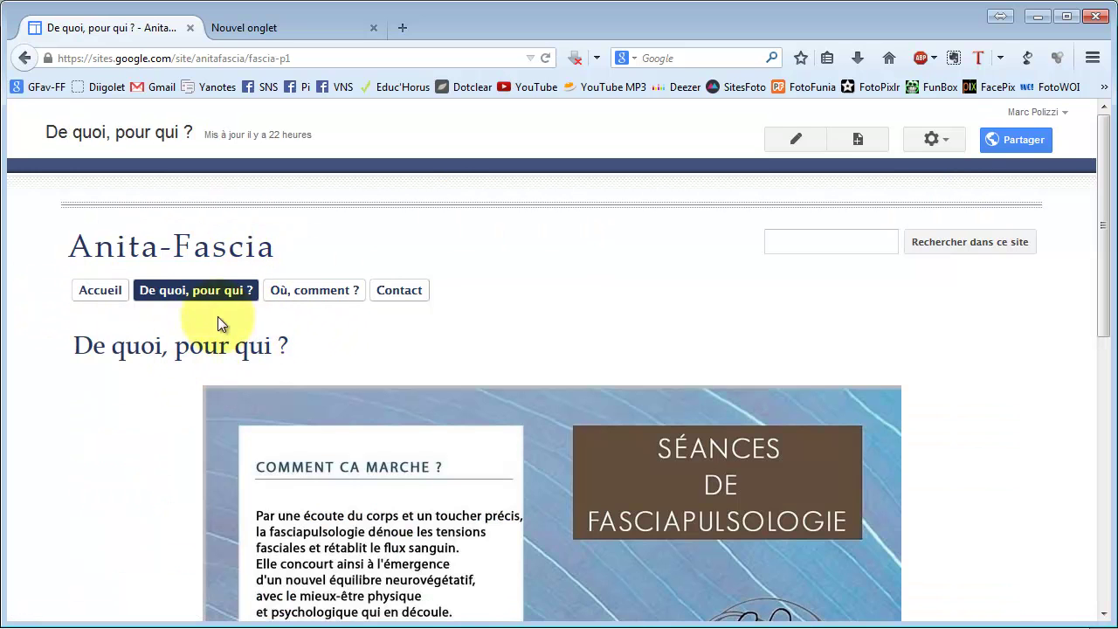
pyautogui.click(799, 138)
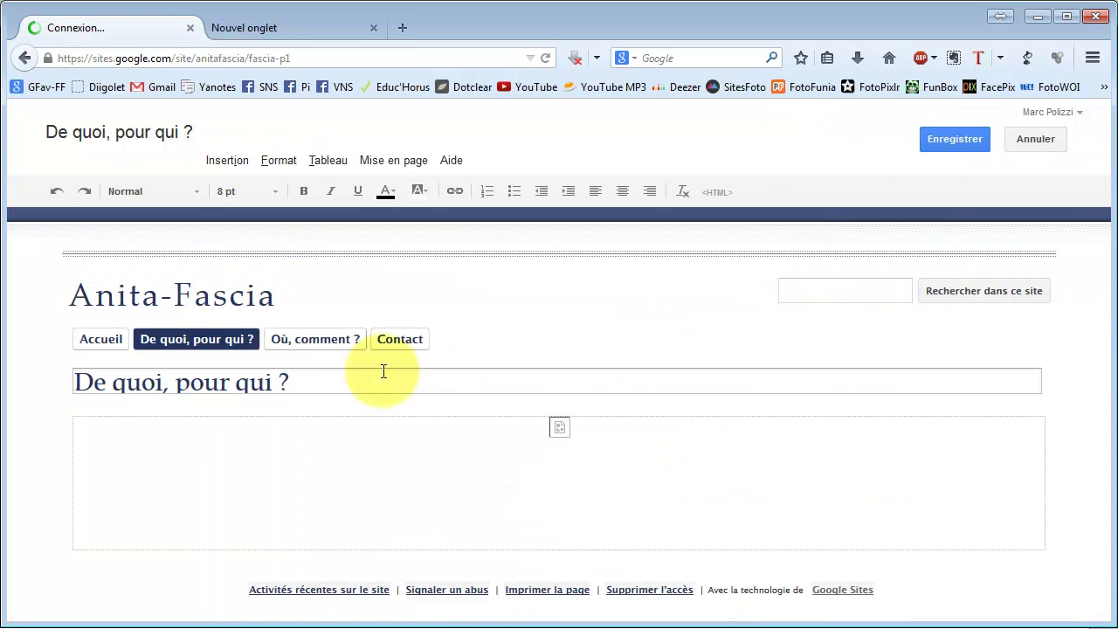
pyautogui.click(365, 371)
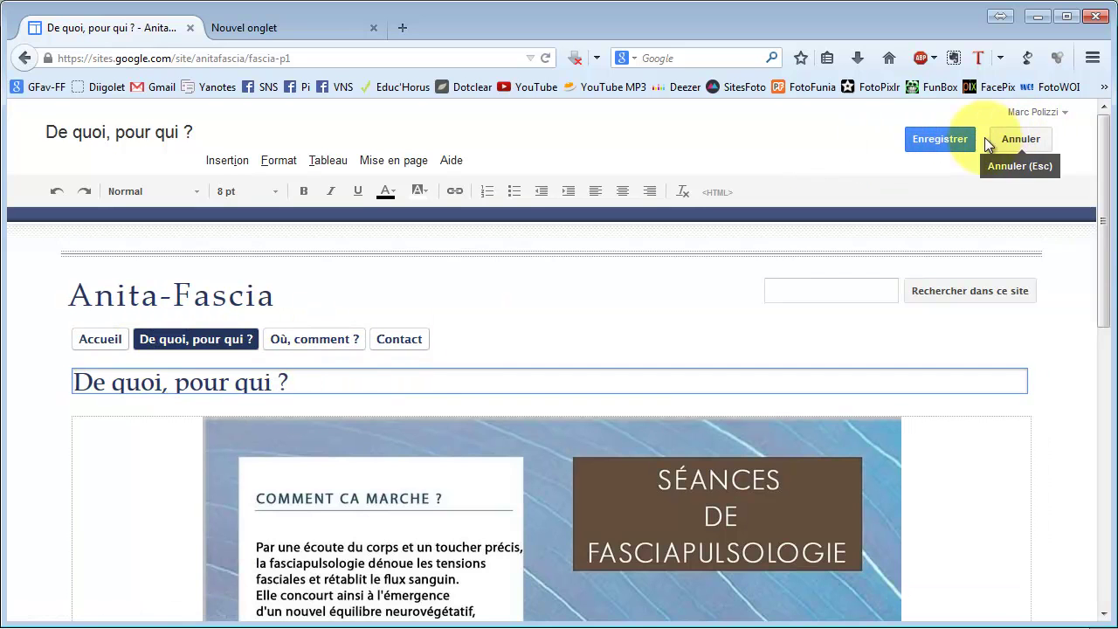
pyautogui.click(1013, 142)
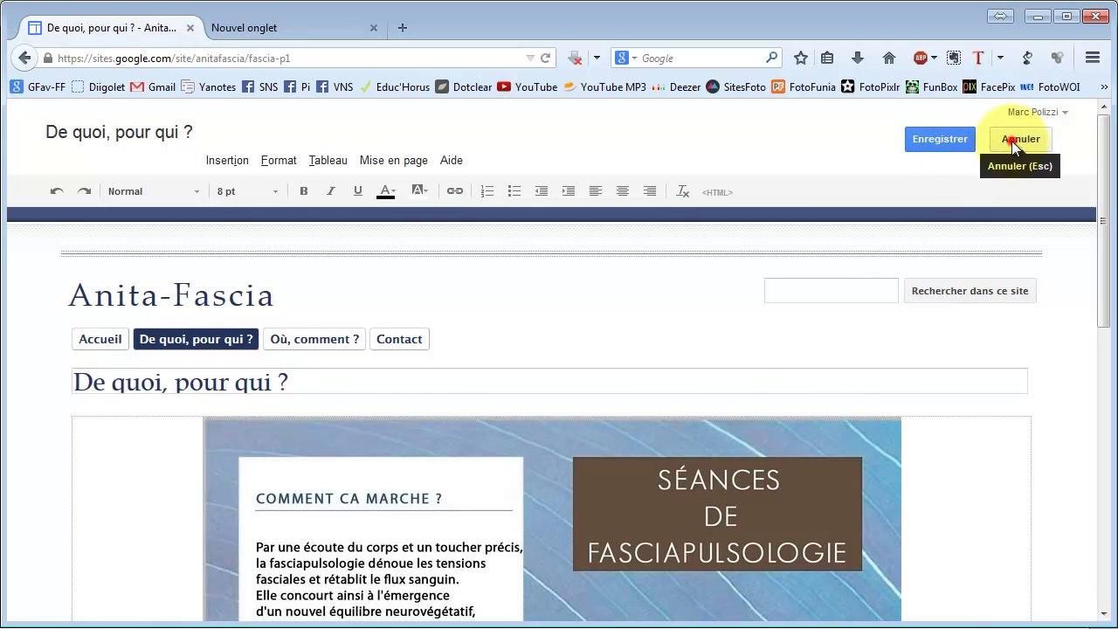
pyautogui.click(440, 393)
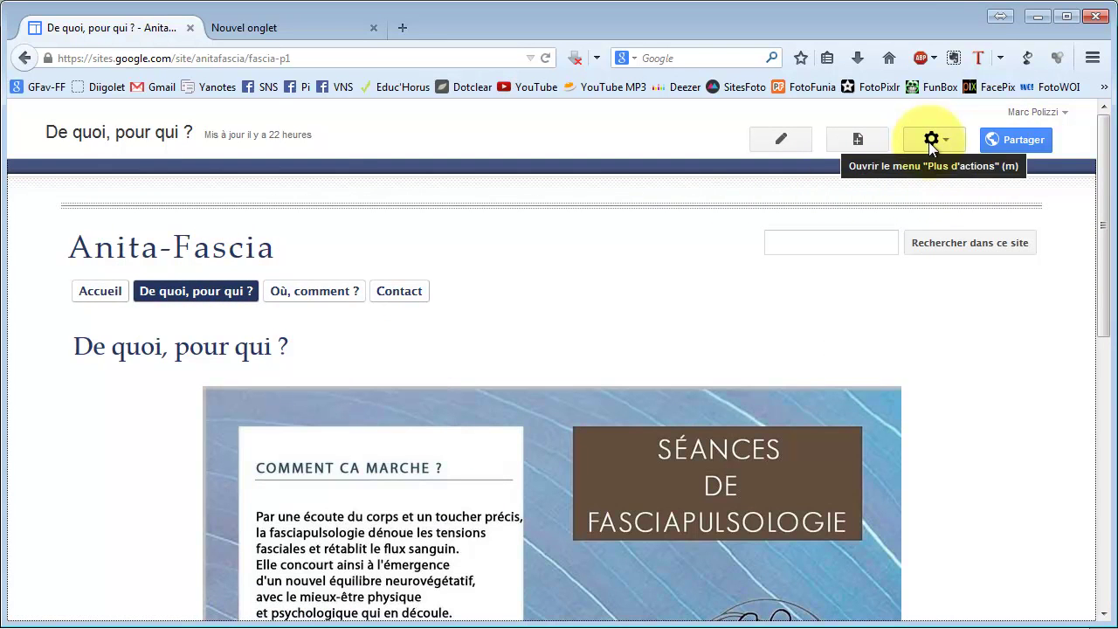
# Step: Return to the Accueil page and open the site's theme, colour and font settings from site management
pyautogui.click(98, 295)
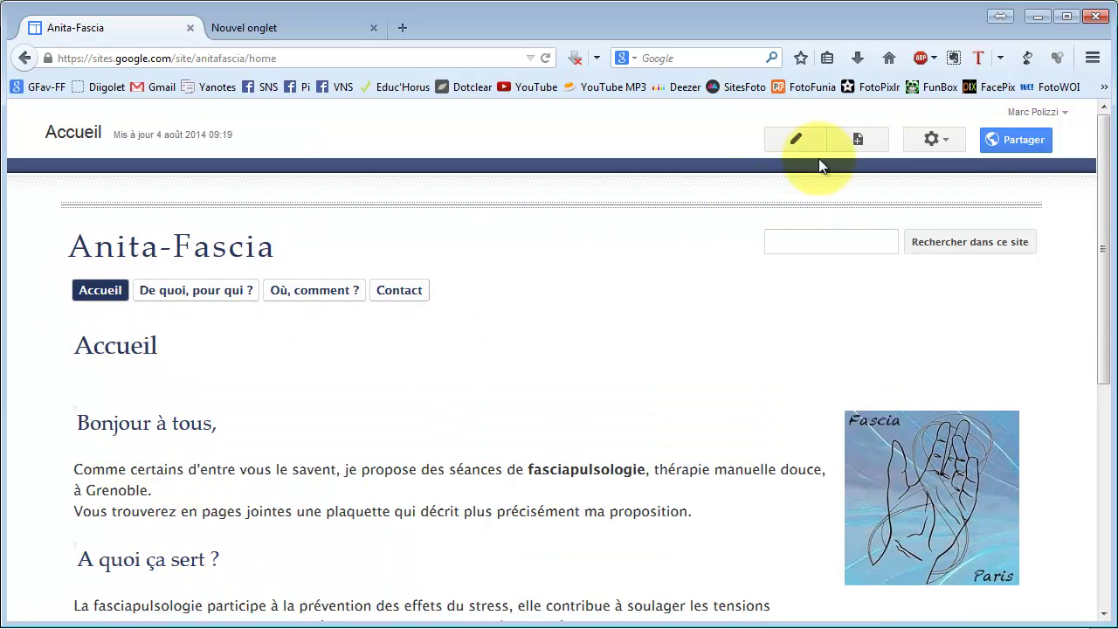
pyautogui.click(934, 140)
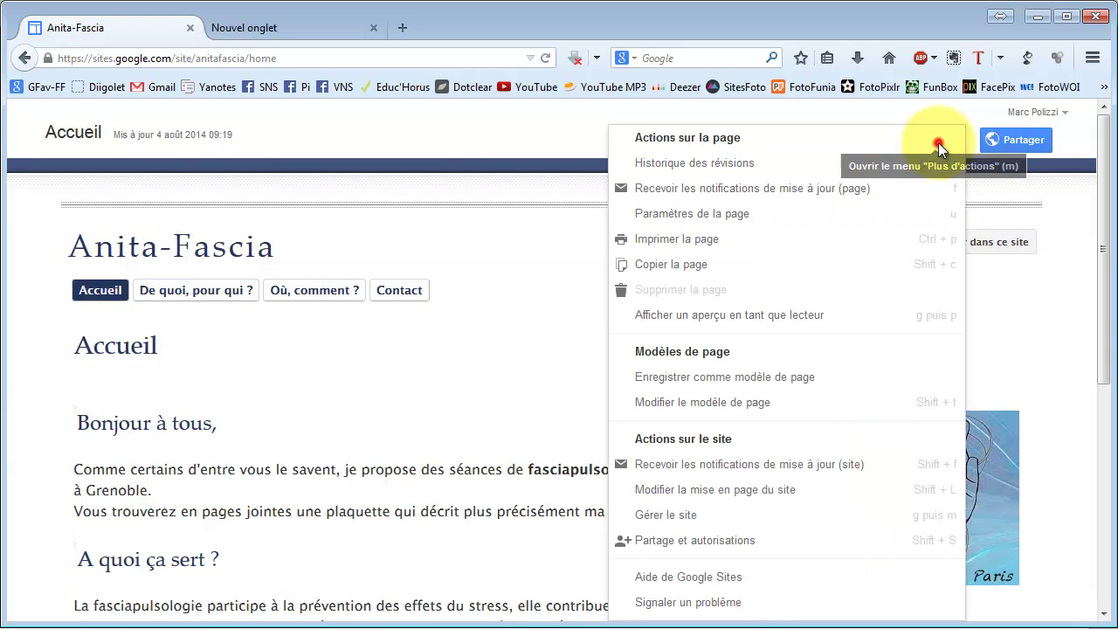
pyautogui.click(721, 517)
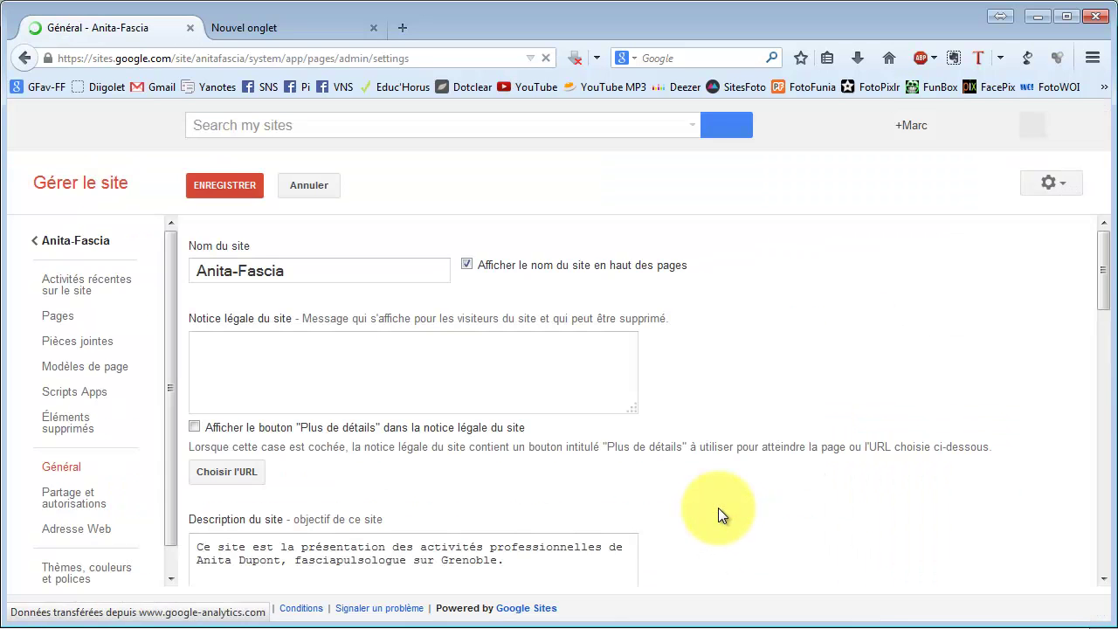
pyautogui.click(87, 573)
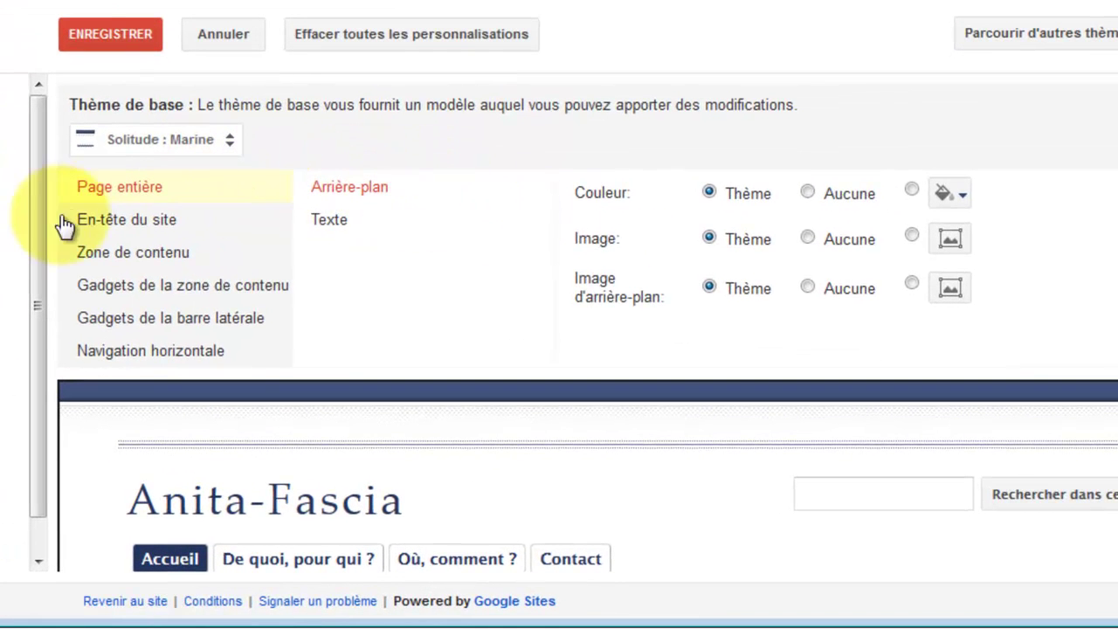
# Step: Examine the text size options for the content area in the theme settings, leaving the selected size as it is
pyautogui.click(159, 258)
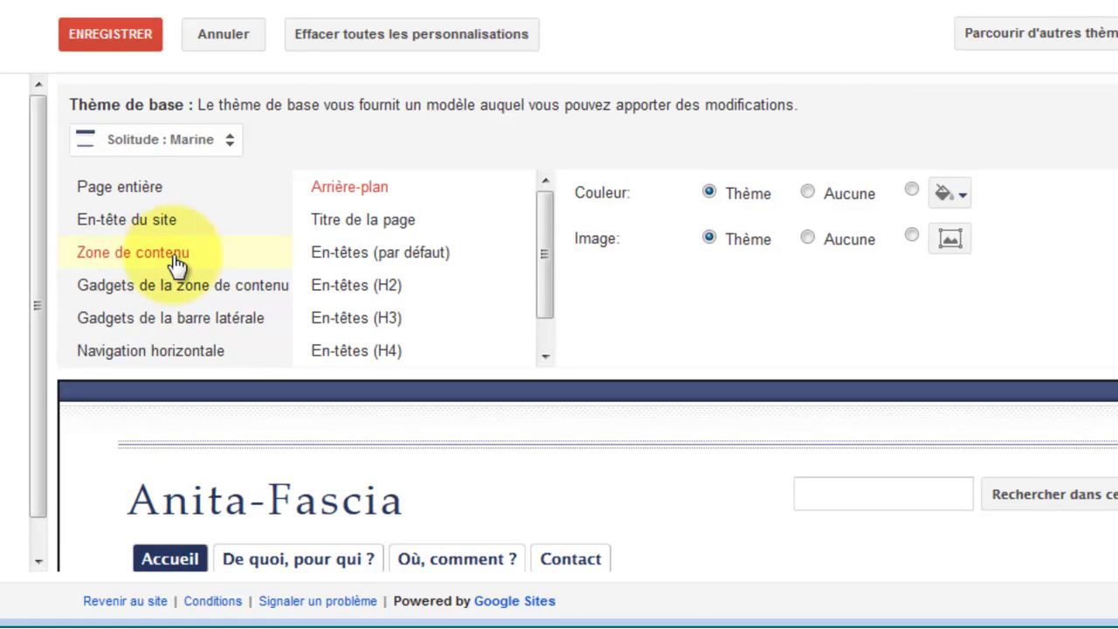
pyautogui.moveTo(545, 229); pyautogui.dragTo(546, 299)
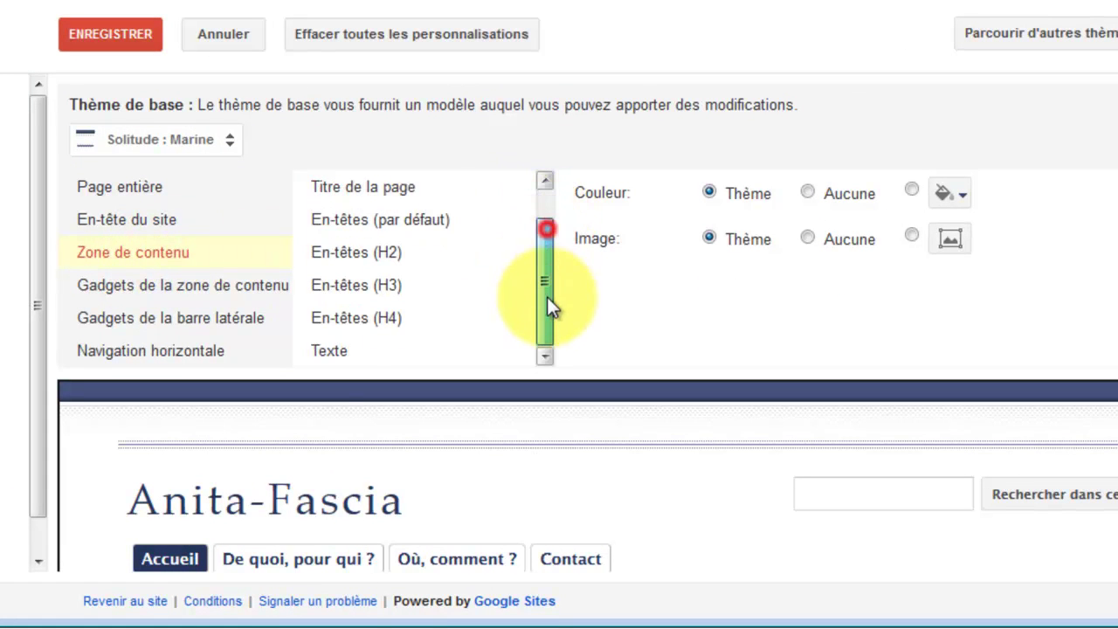
pyautogui.click(340, 350)
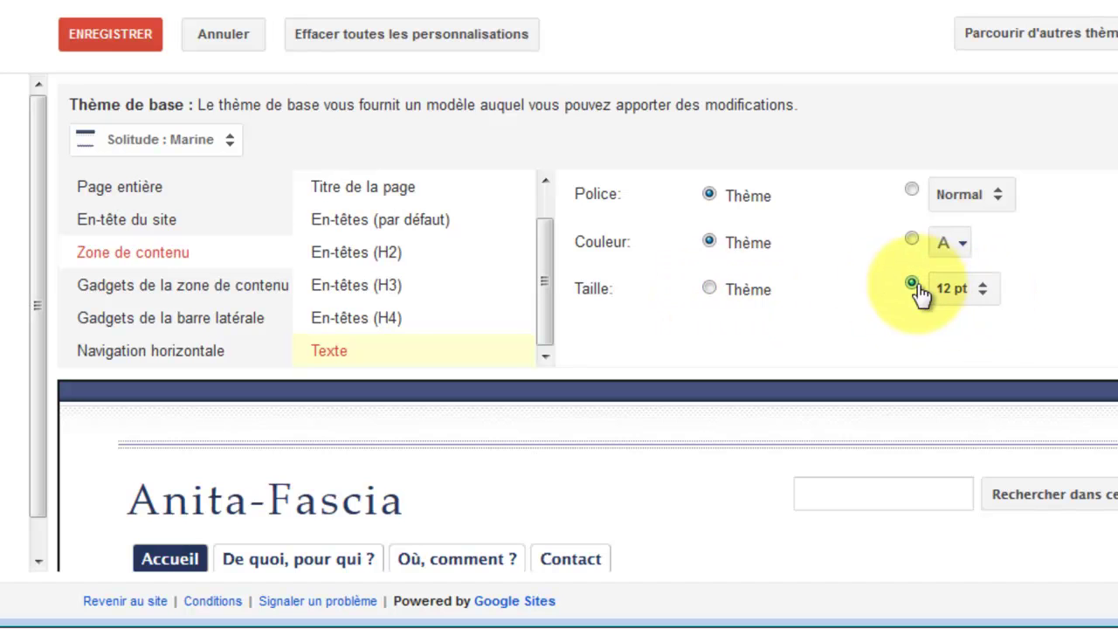
pyautogui.click(989, 287)
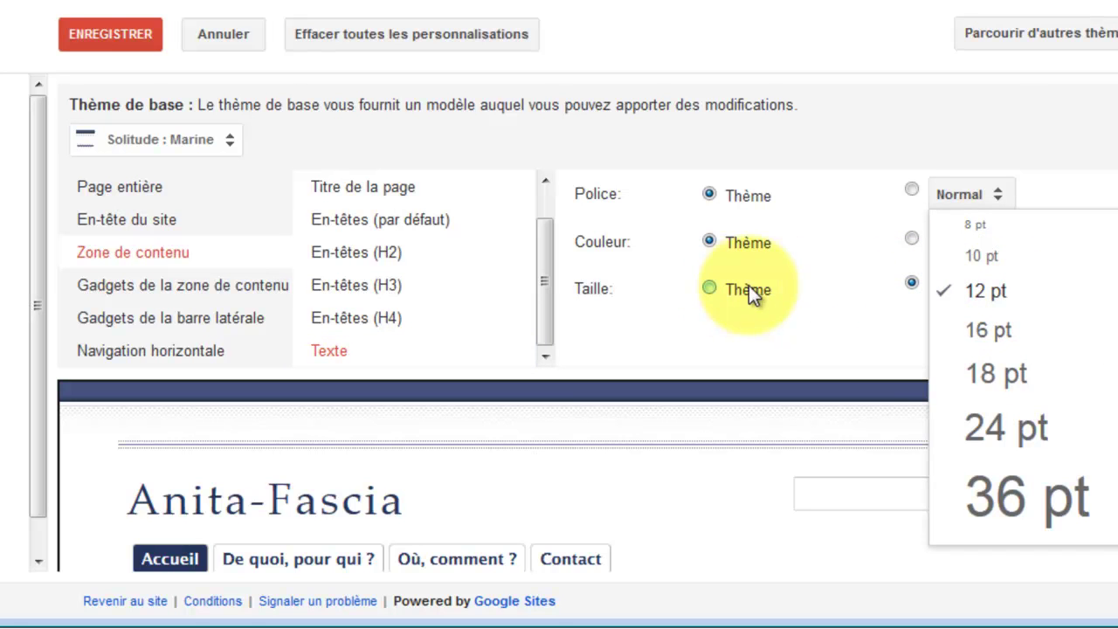
pyautogui.click(793, 284)
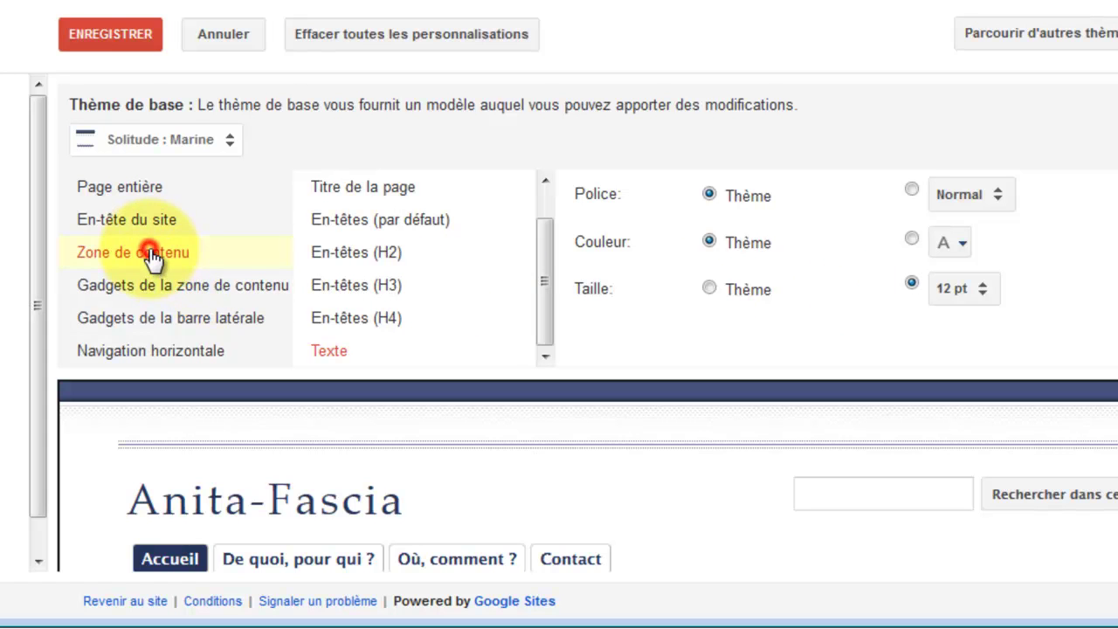
# Step: Set the content area's text size to the theme default and save the theme settings
pyautogui.click(346, 345)
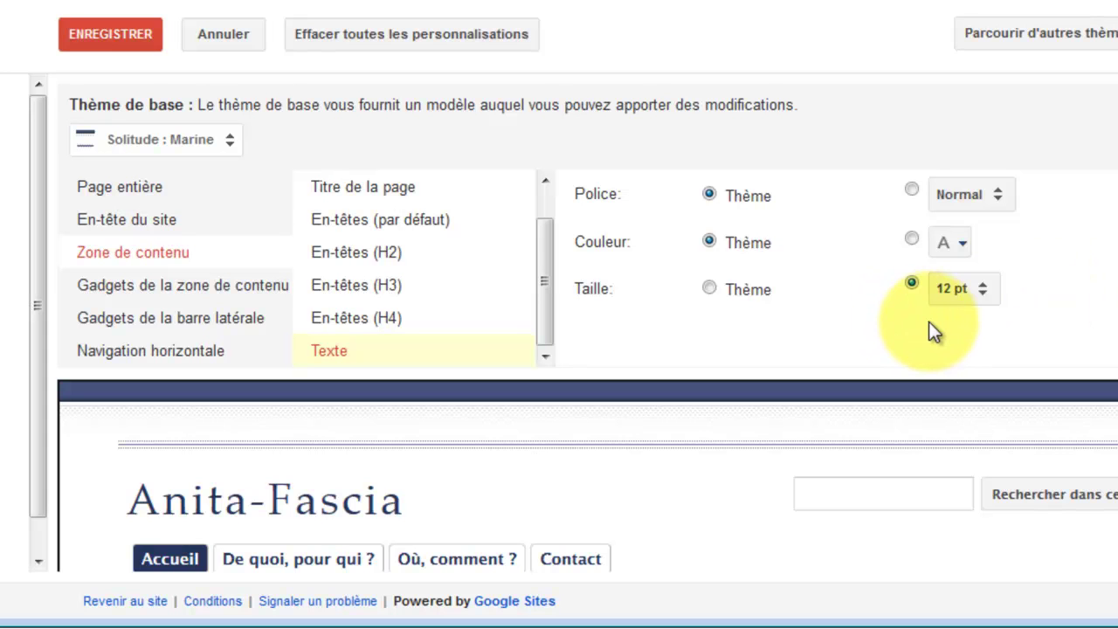
pyautogui.click(711, 290)
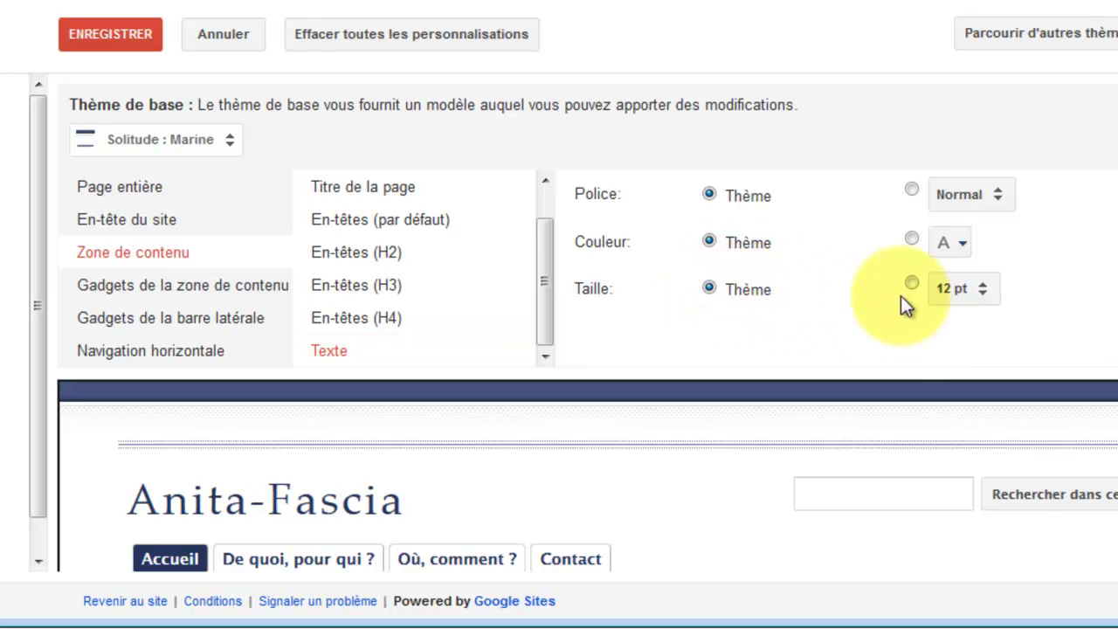
pyautogui.click(110, 34)
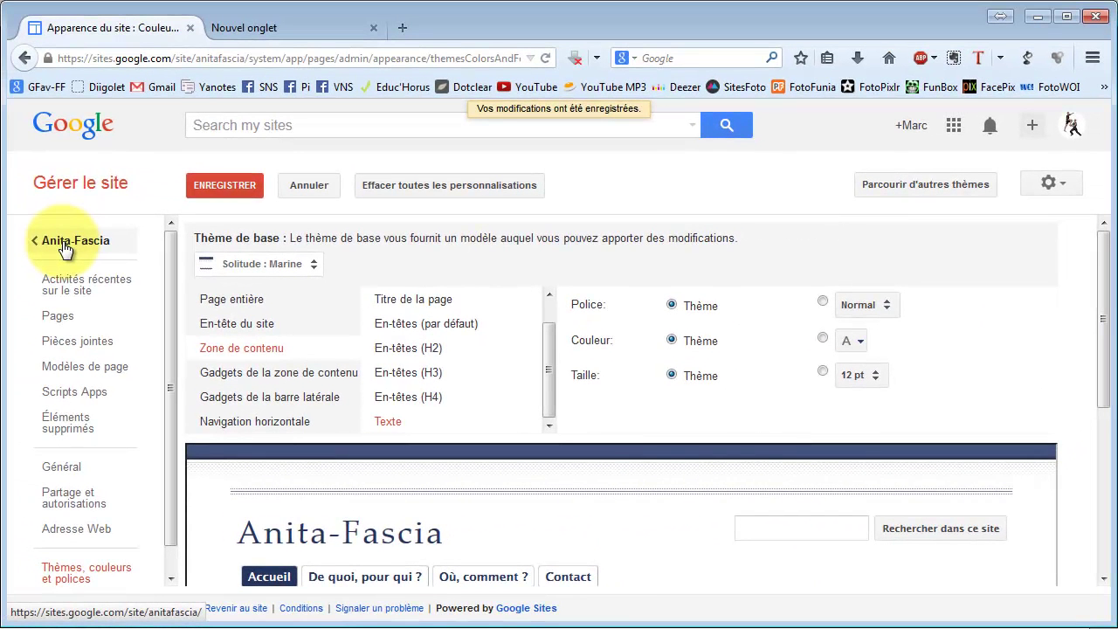
# Step: Return to the Anita-Fascia site and check the text size on the Accueil page
pyautogui.click(64, 247)
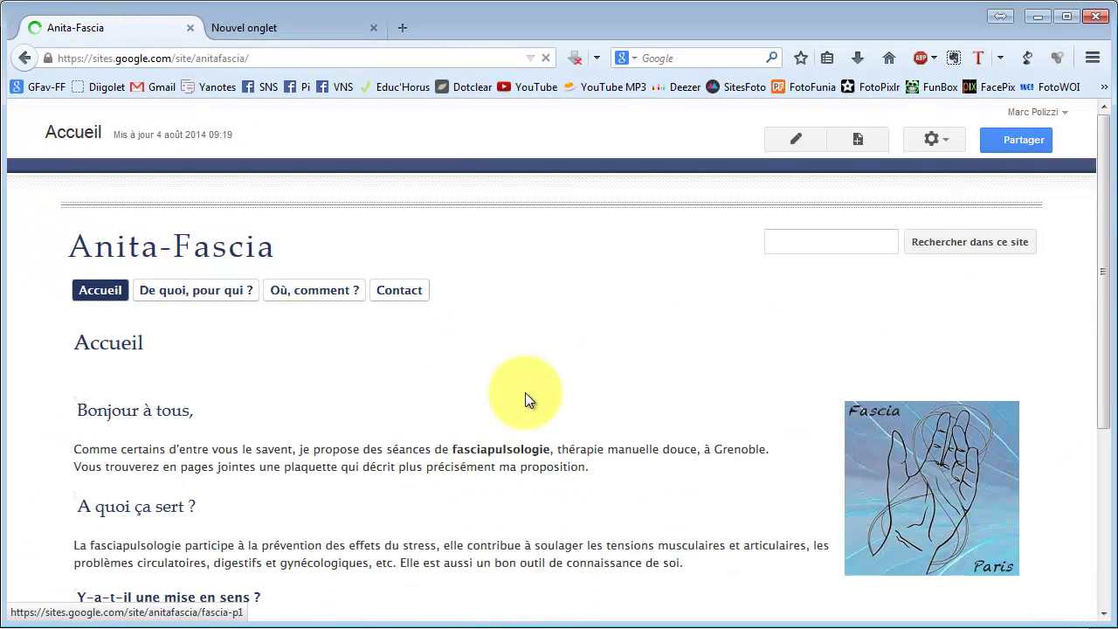
pyautogui.scroll(-2, 243, 472)
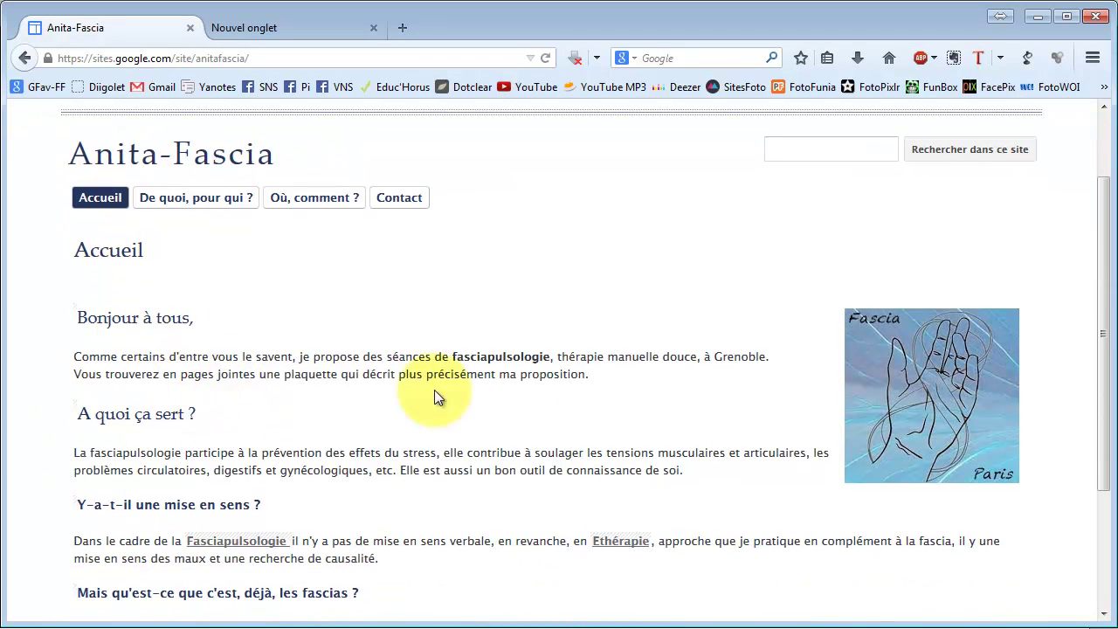
pyautogui.scroll(2, 211, 398)
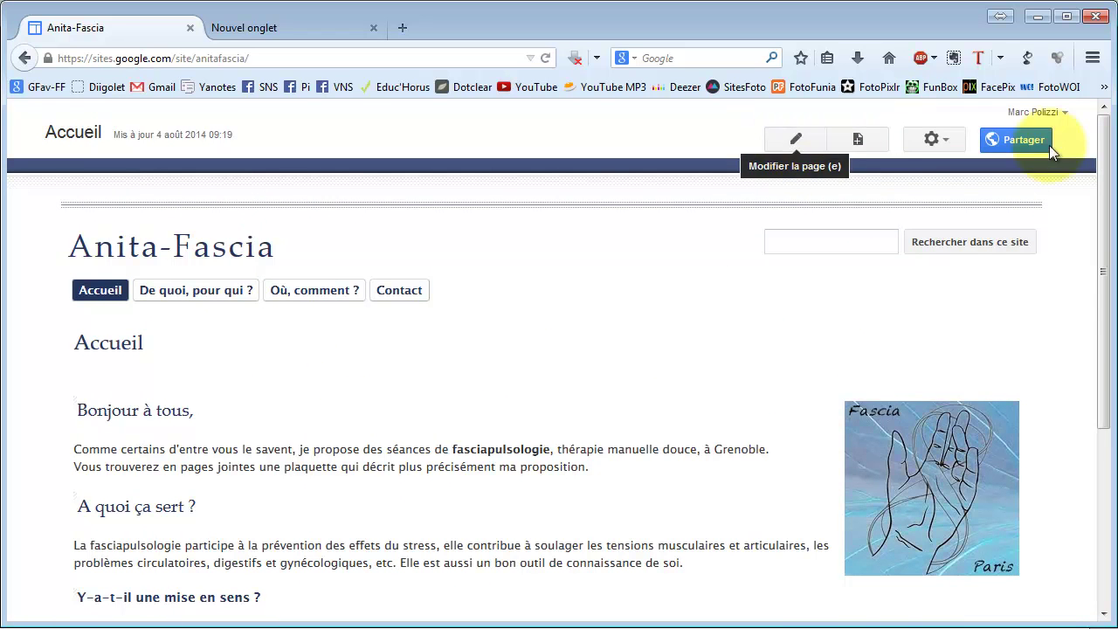
# Step: Reopen the theme, colour and font settings, set the content area's text size to 12 pt and save
pyautogui.click(933, 143)
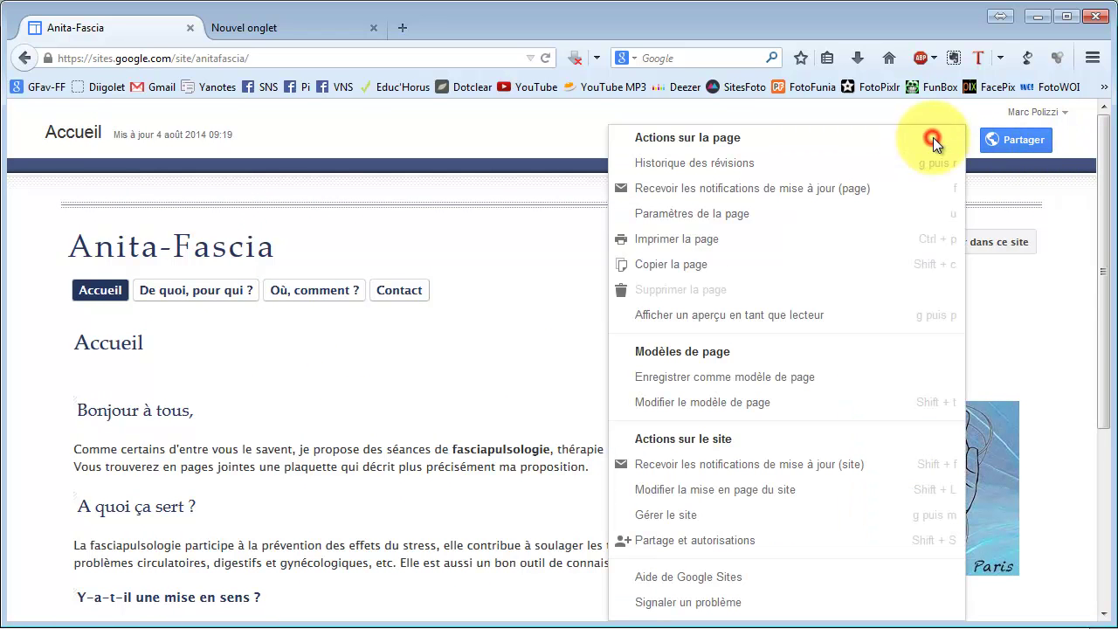
pyautogui.click(708, 520)
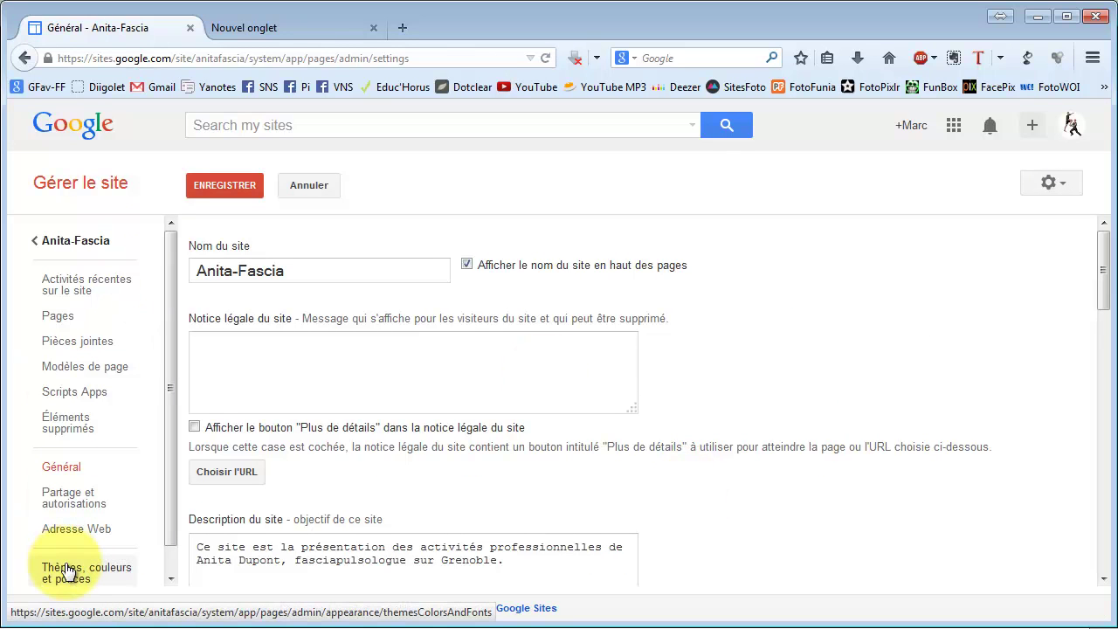
pyautogui.click(68, 572)
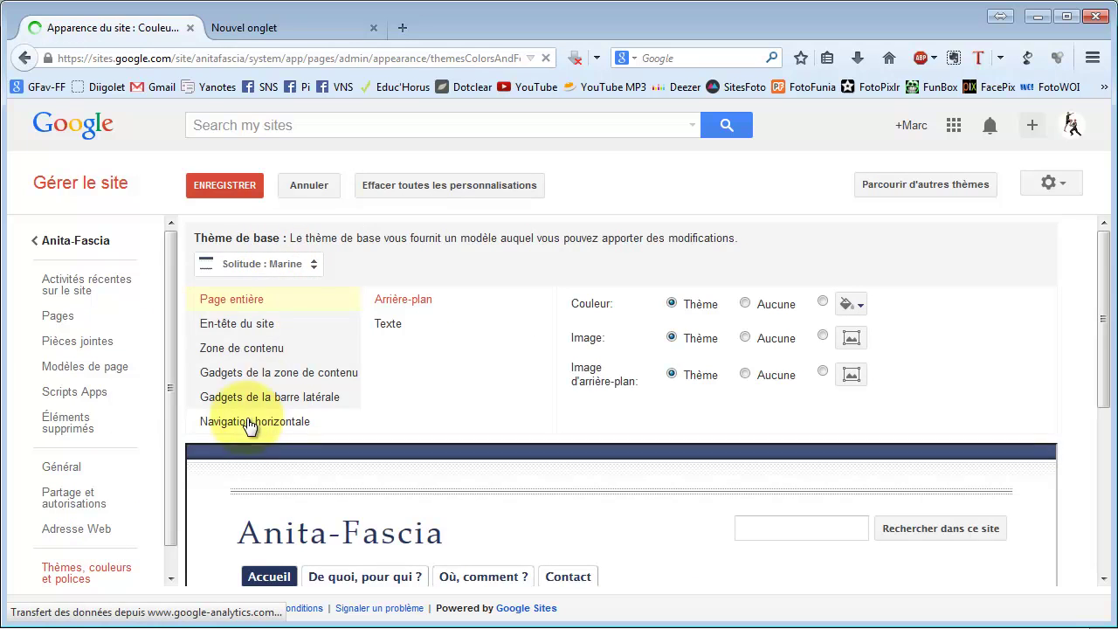
pyautogui.click(253, 357)
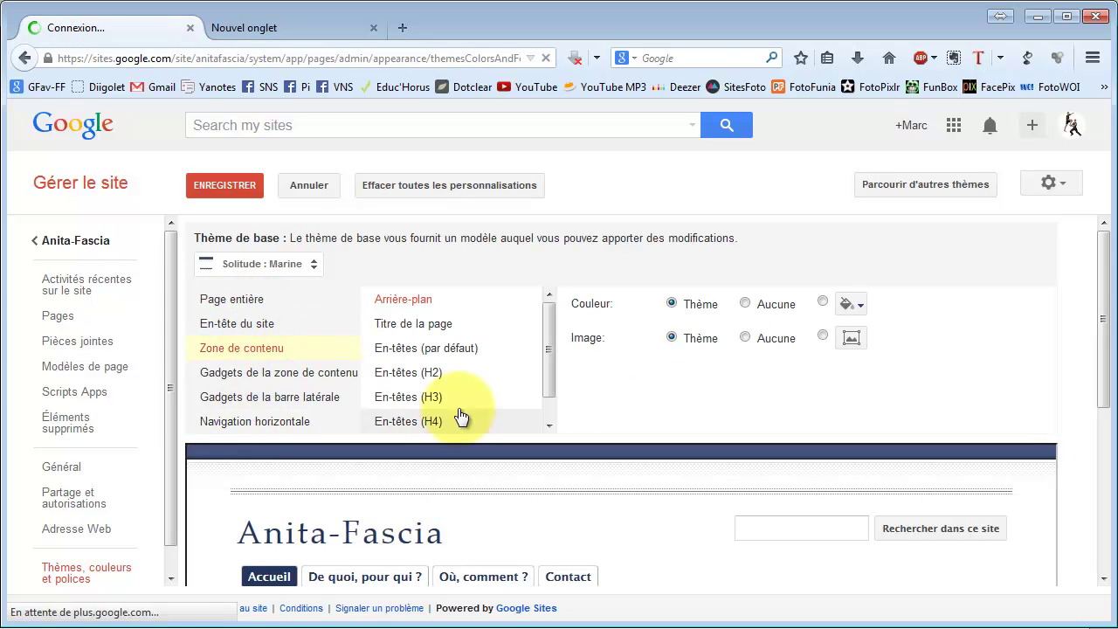
pyautogui.moveTo(550, 330); pyautogui.dragTo(540, 400)
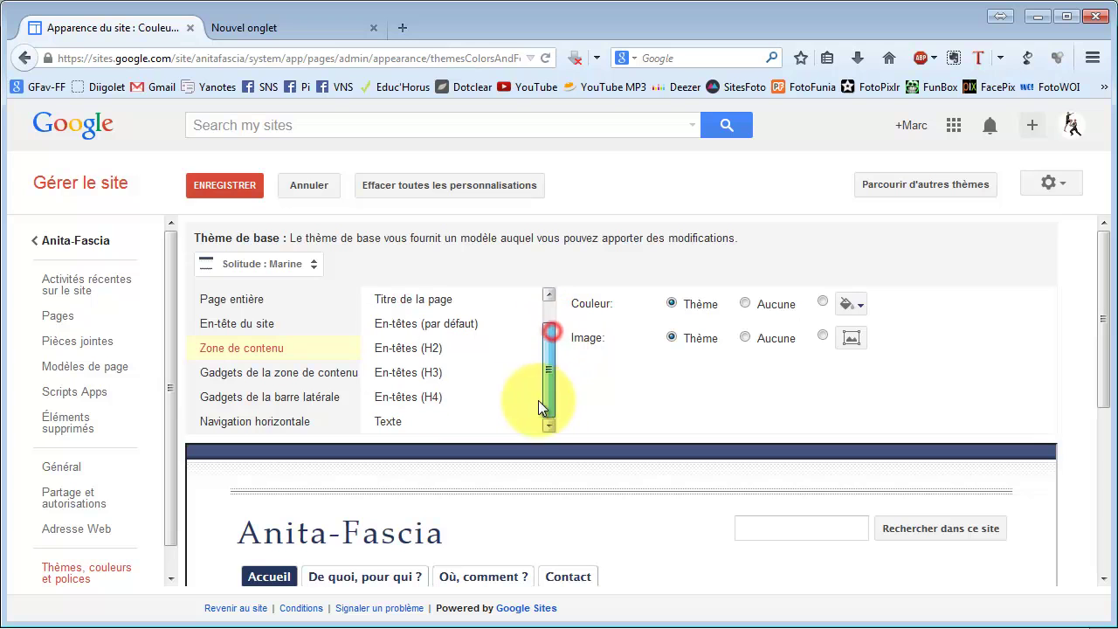
pyautogui.click(414, 422)
pyautogui.click(821, 372)
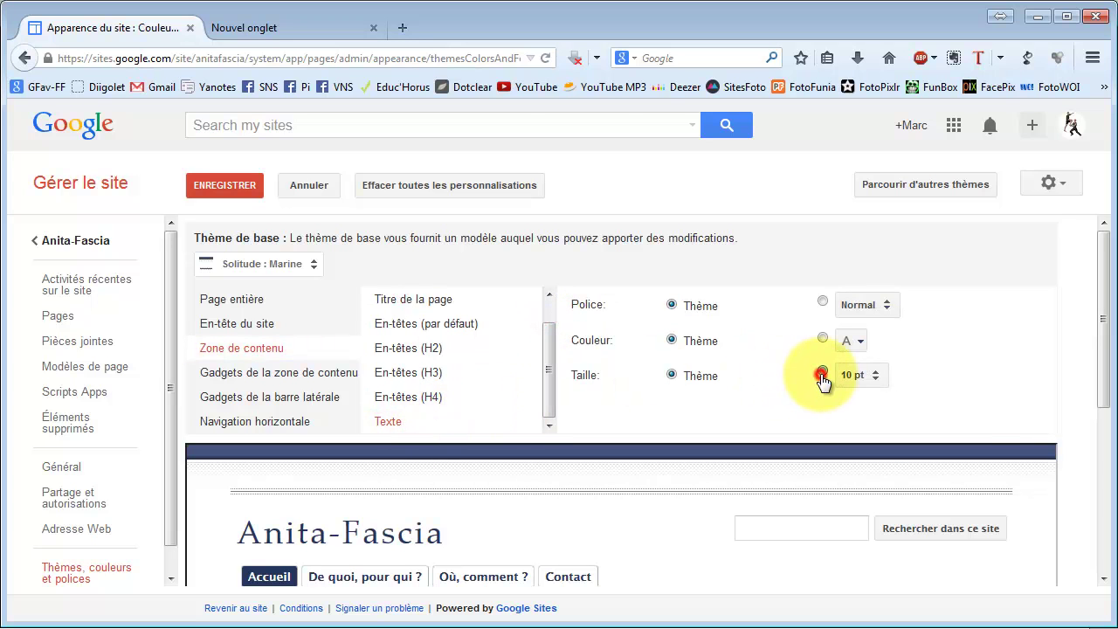
pyautogui.click(876, 376)
pyautogui.click(879, 405)
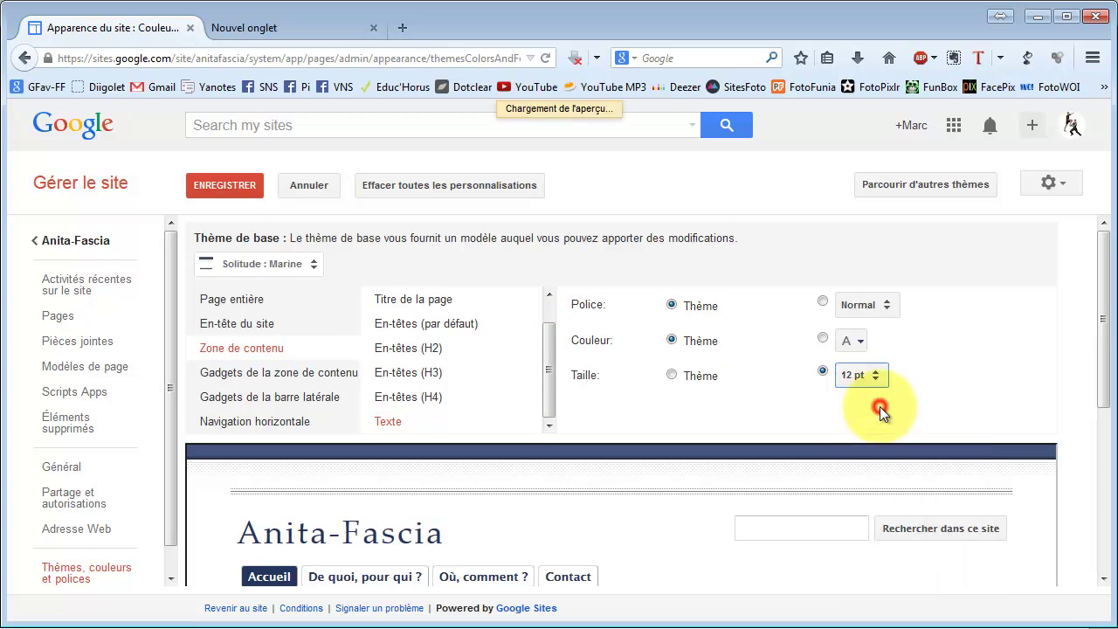
pyautogui.click(224, 185)
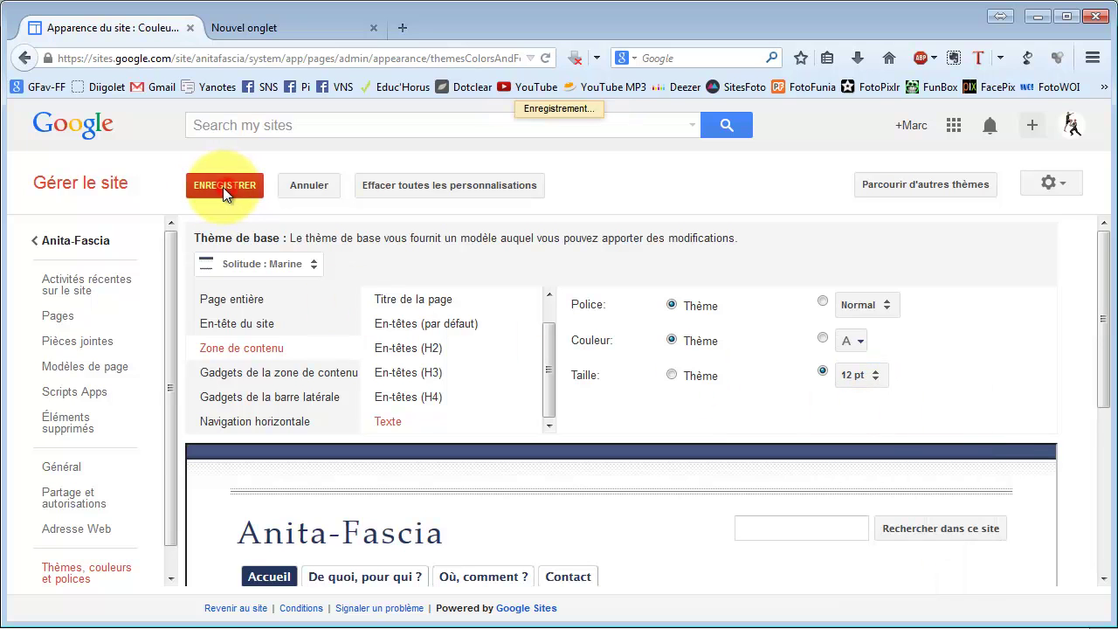
# Step: Stay on the page at the exit prompt, save the theme settings again and return to the site
pyautogui.click(48, 245)
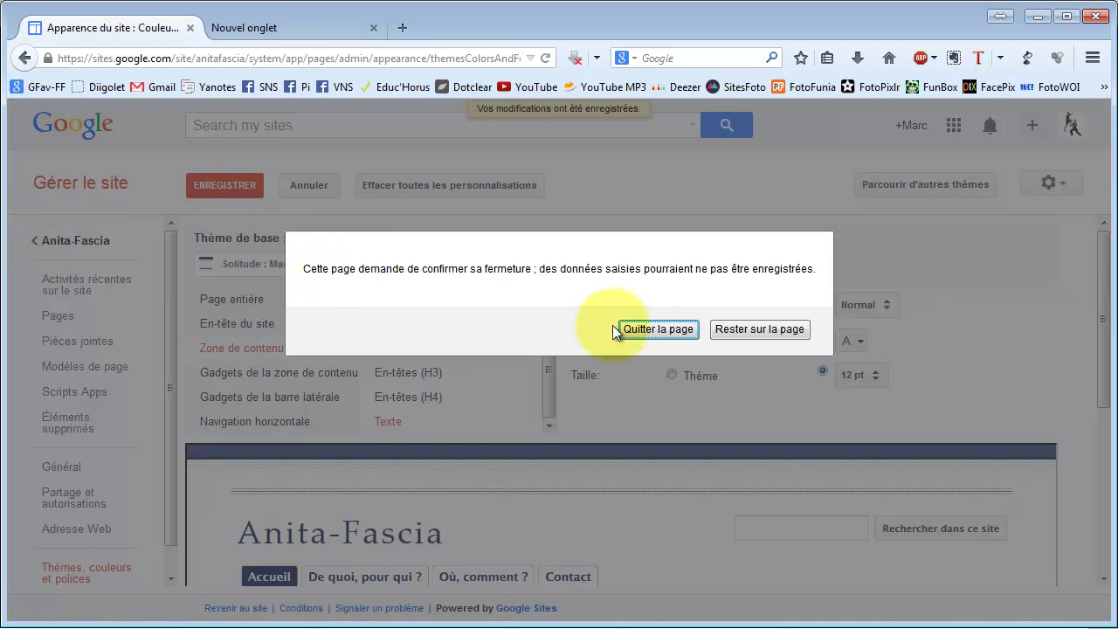
pyautogui.click(738, 334)
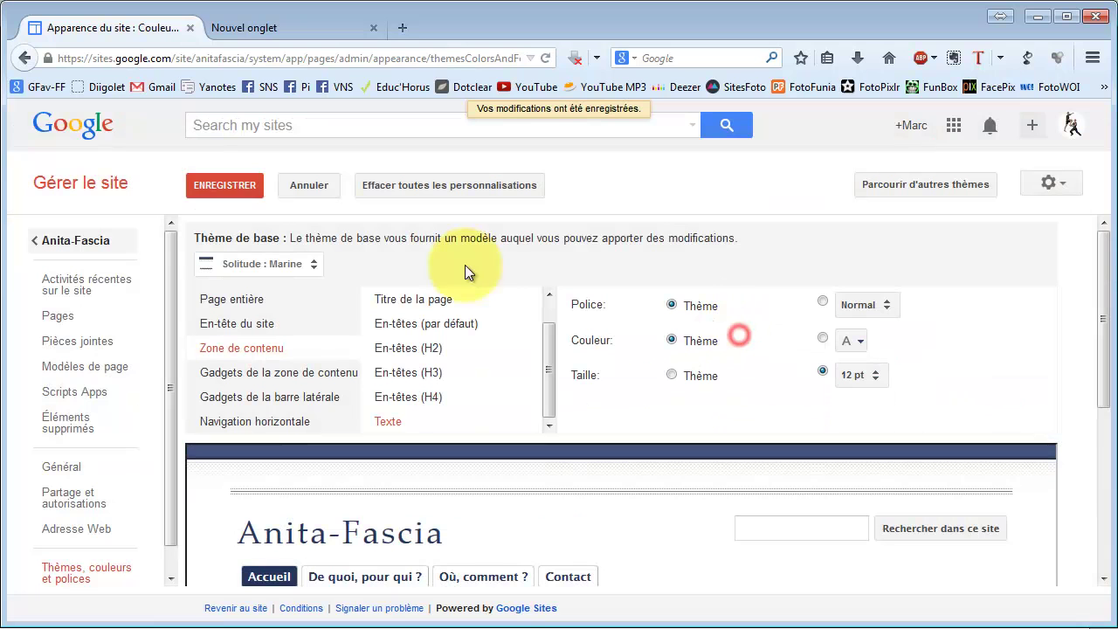
pyautogui.click(252, 193)
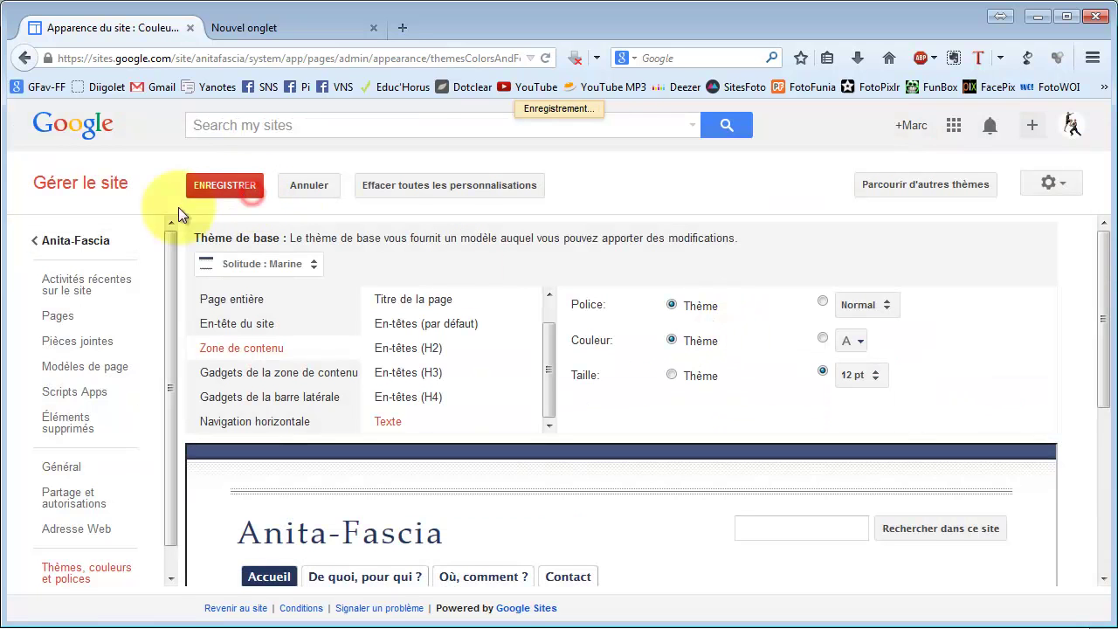
pyautogui.click(78, 242)
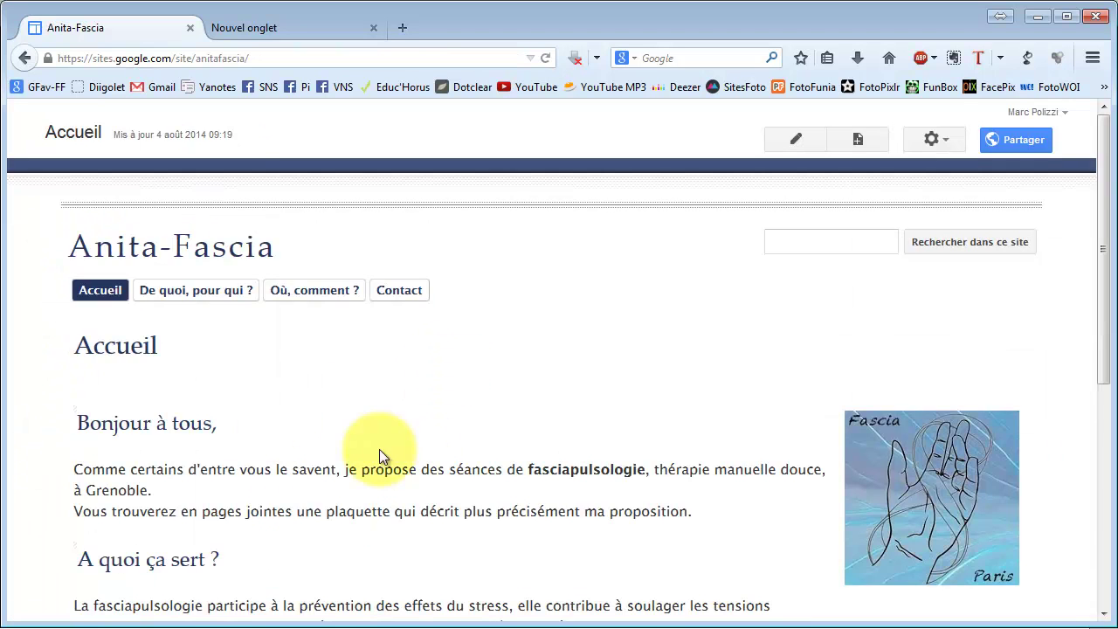
# Step: Look through the Accueil page's text, revisit the theme settings briefly and return to the site
pyautogui.scroll(-4, 550, 427)
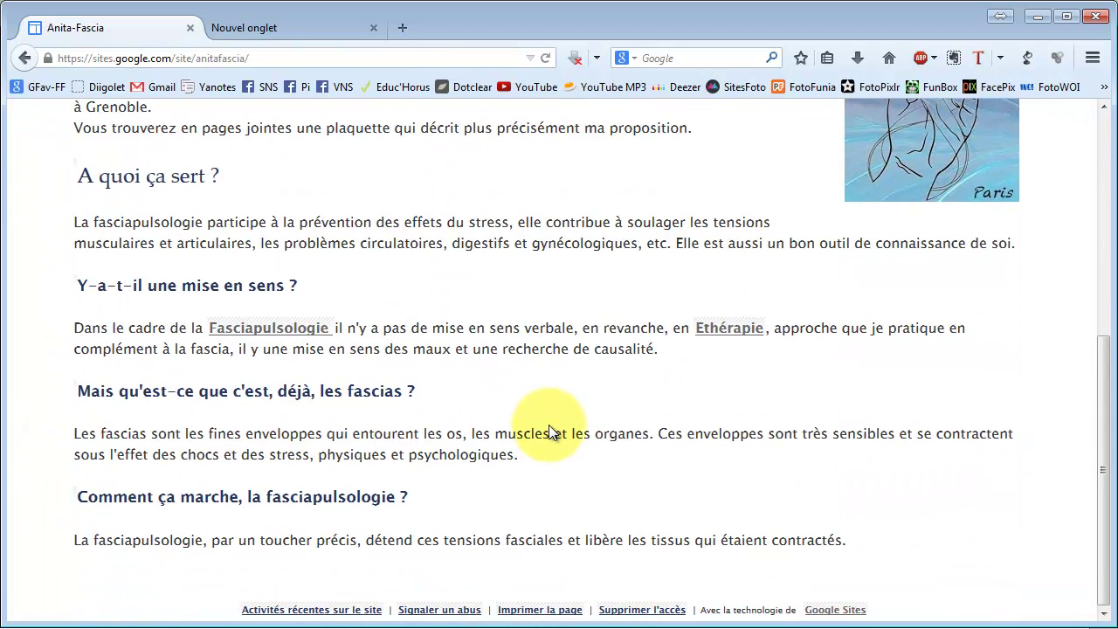
pyautogui.scroll(3, 549, 421)
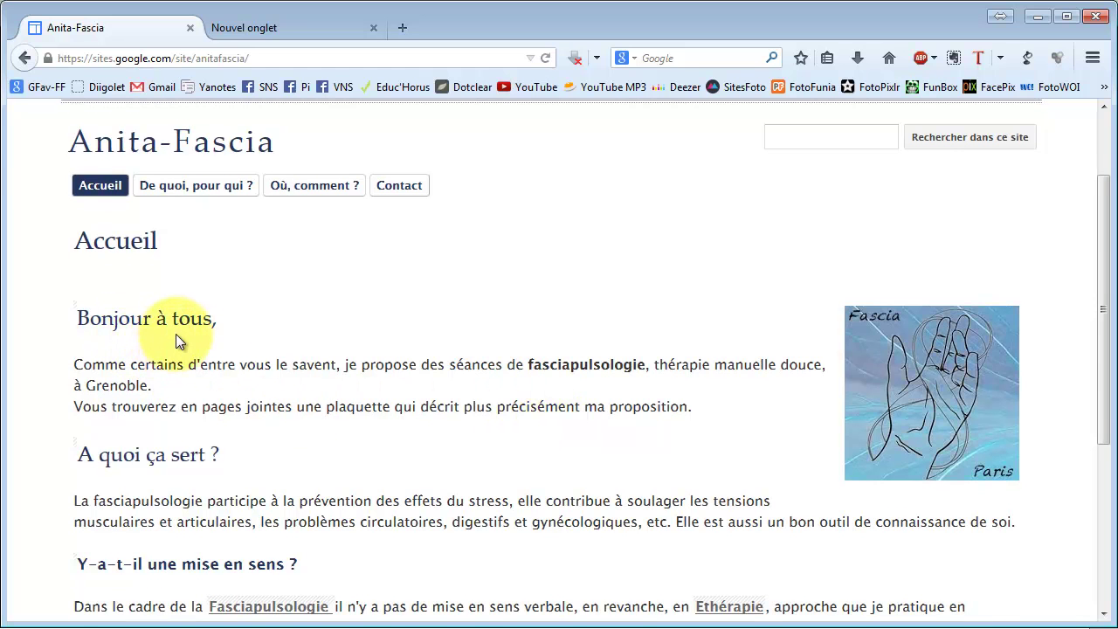
pyautogui.scroll(1, 176, 333)
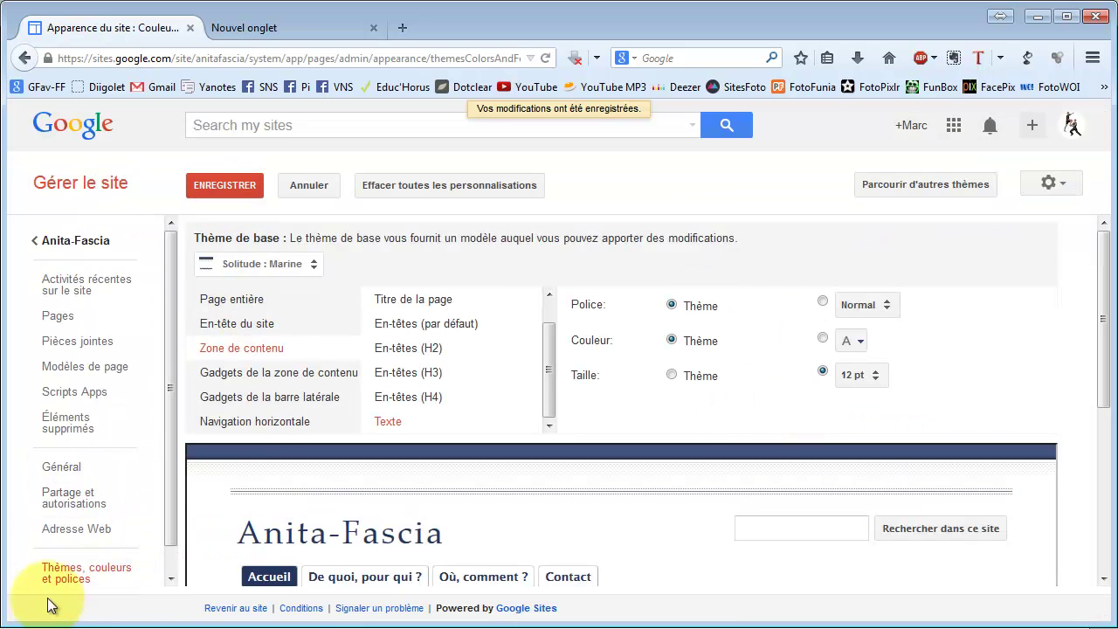
pyautogui.click(50, 243)
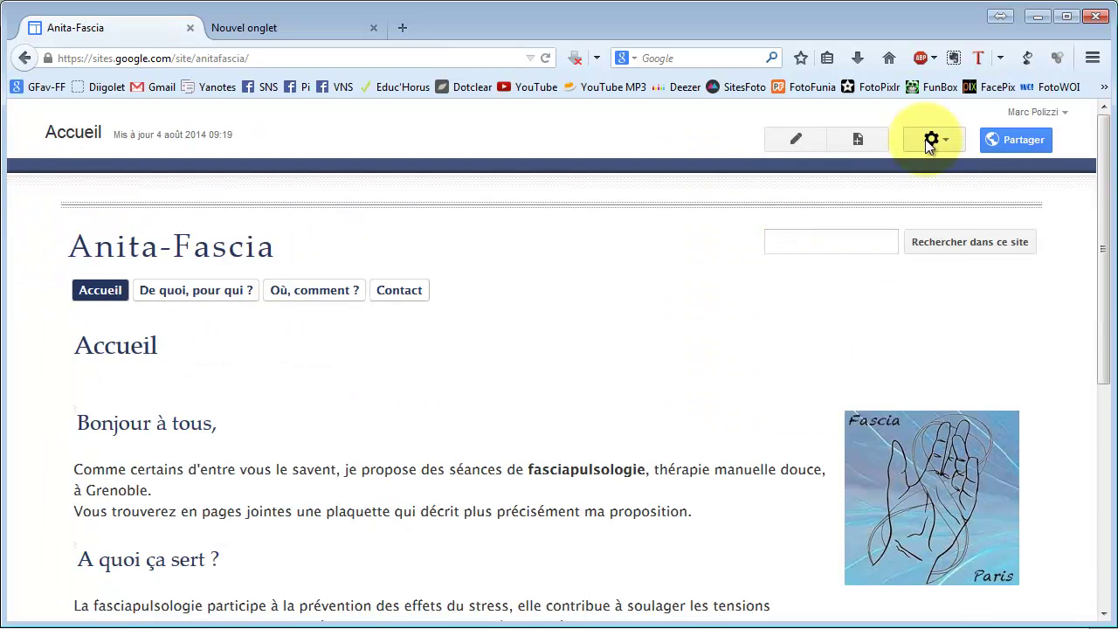
# Step: Open the site layout for editing, review the horizontal navigation's pages and style options, and confirm them with the Zones style
pyautogui.click(947, 142)
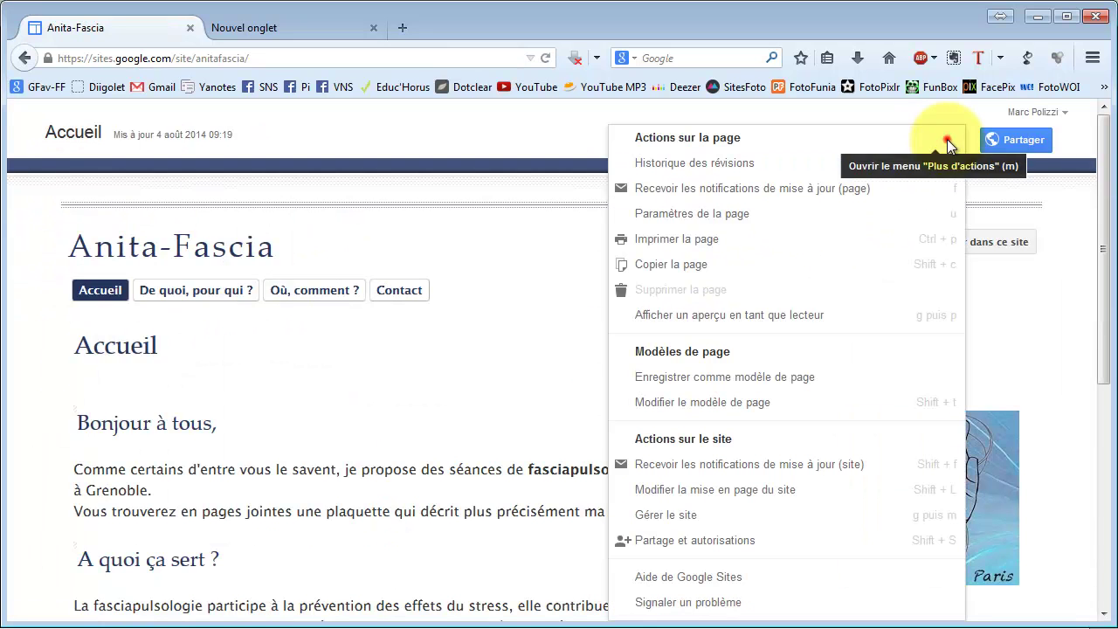
pyautogui.click(702, 489)
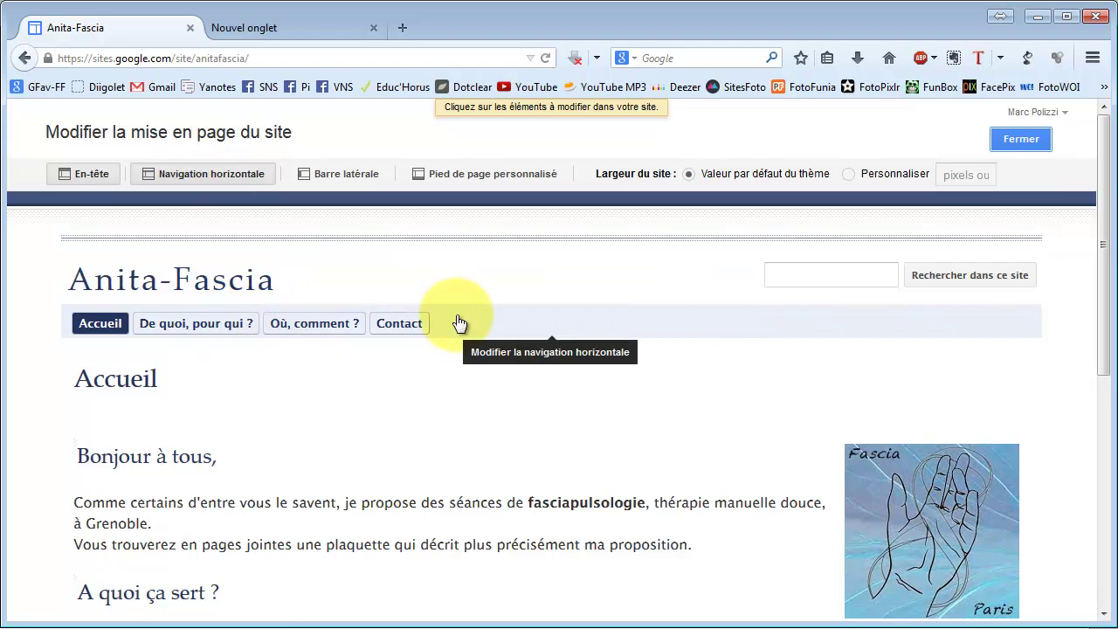
pyautogui.click(460, 324)
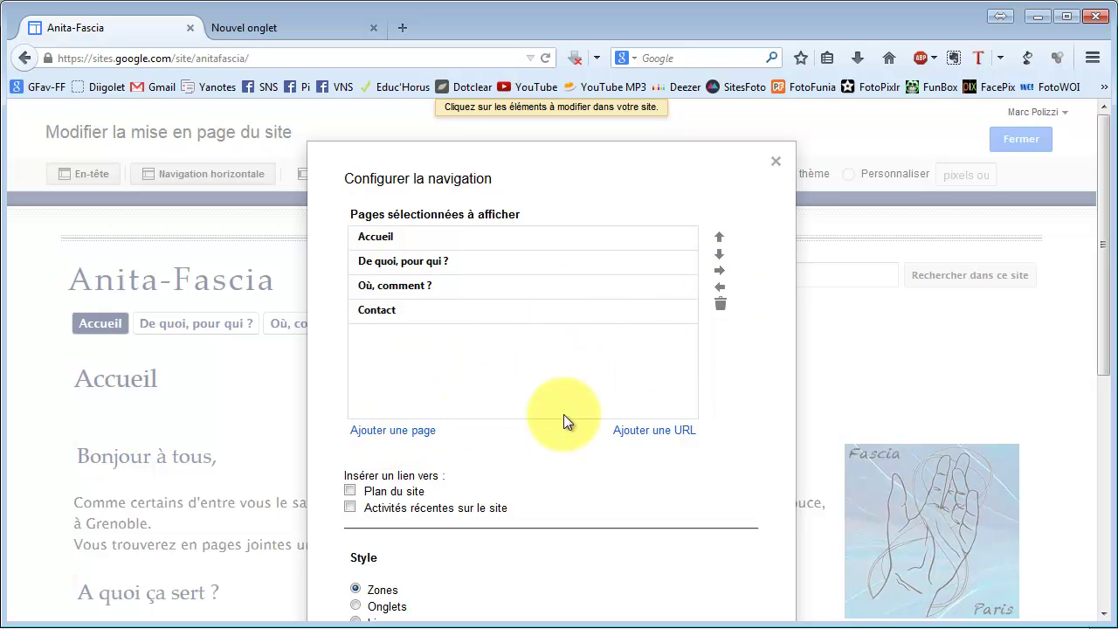
pyautogui.scroll(-2, 1071, 391)
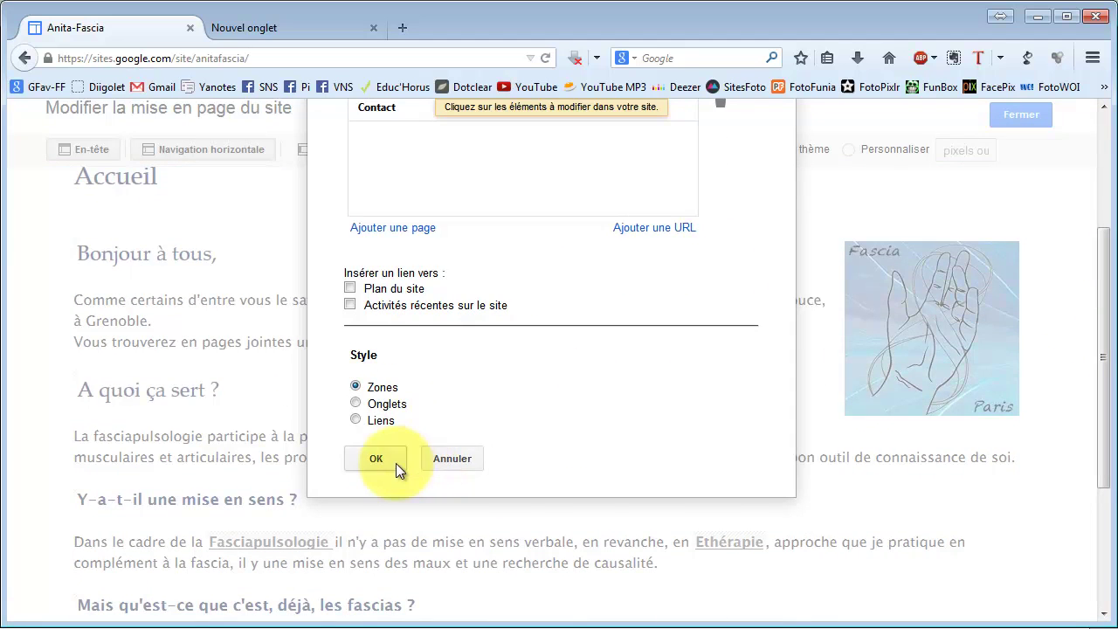
pyautogui.click(393, 462)
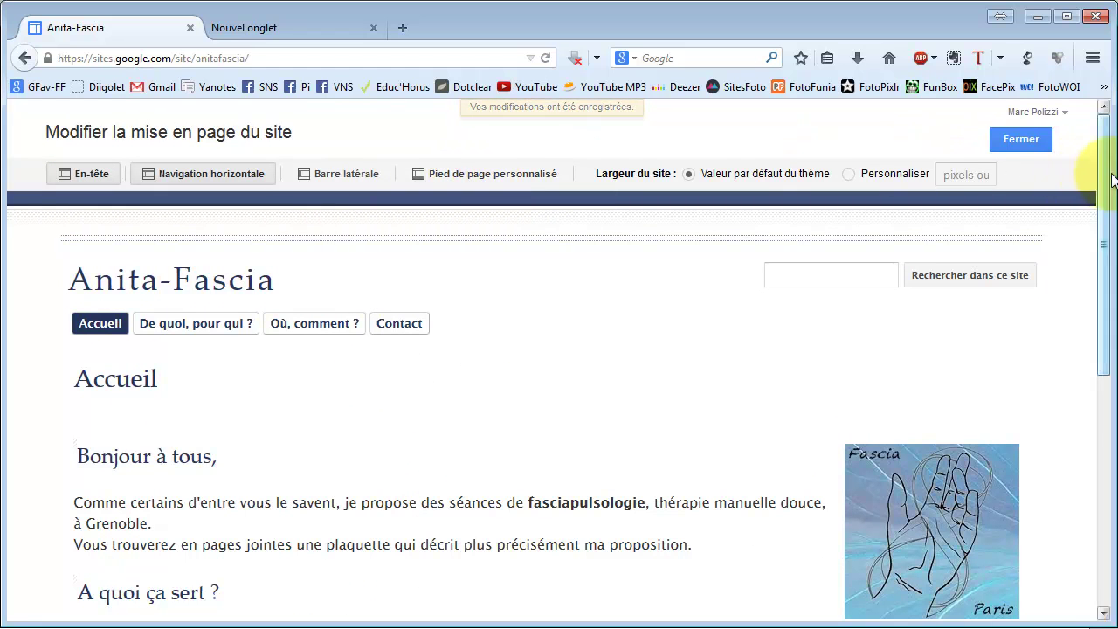
# Step: Enable the custom footer in the site layout and go to its area below the Accueil page's content
pyautogui.scroll(-10, 1107, 184)
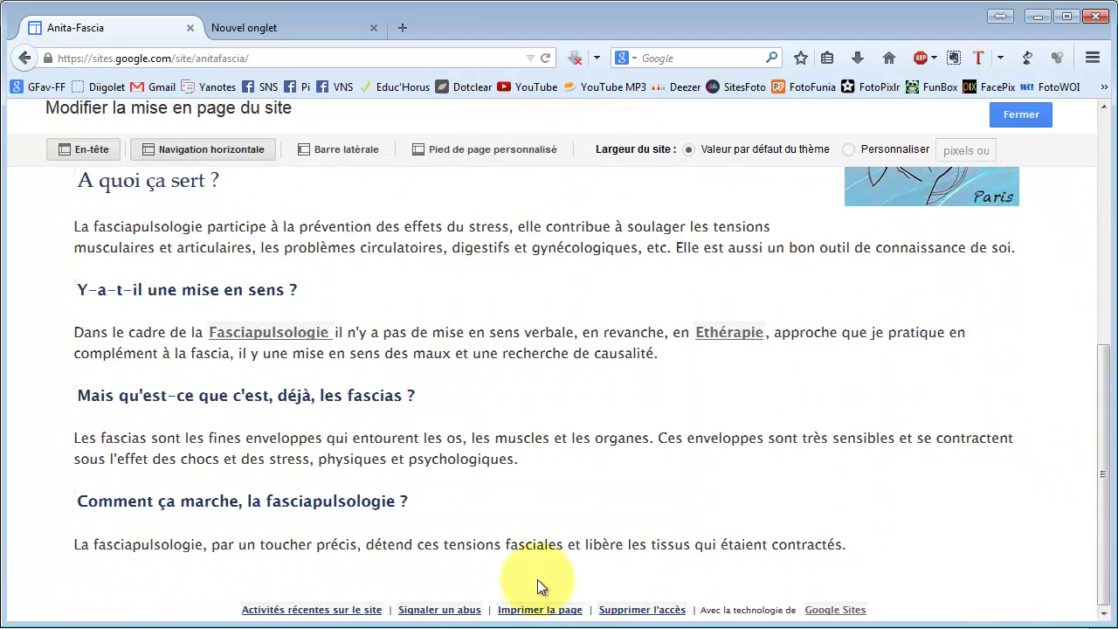
pyautogui.moveTo(1102, 423); pyautogui.dragTo(1105, 224)
pyautogui.click(472, 148)
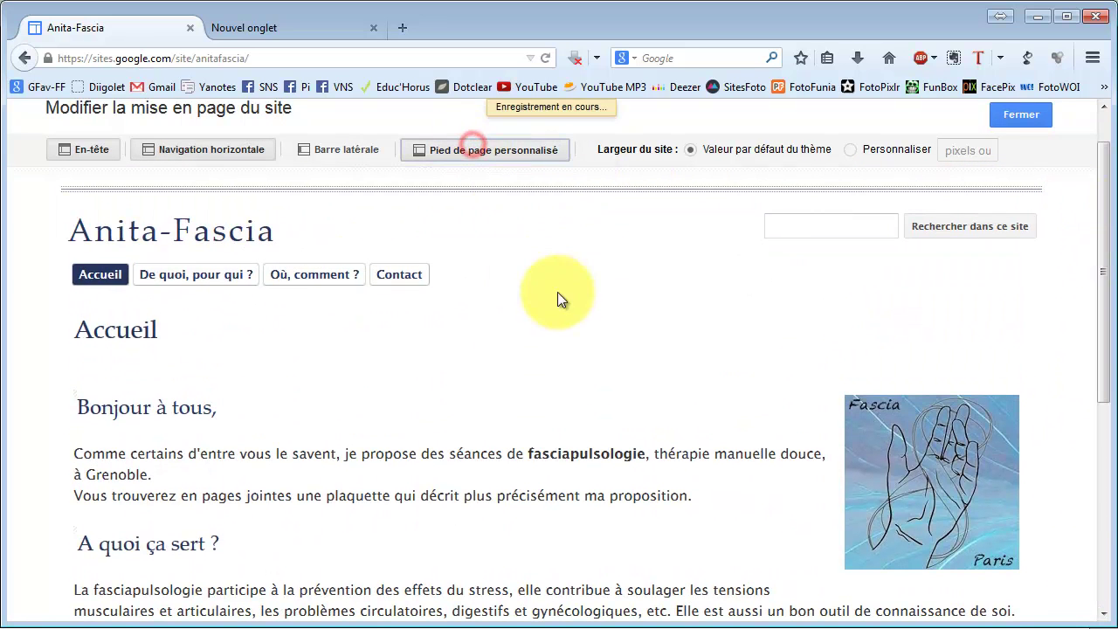
pyautogui.moveTo(1106, 214); pyautogui.dragTo(978, 559)
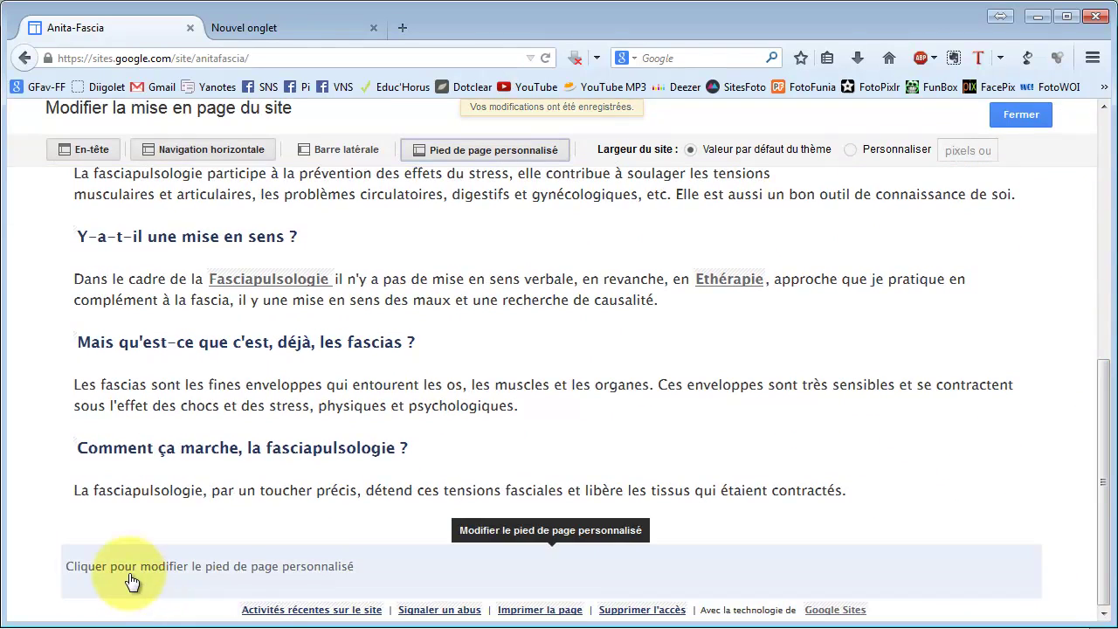
# Step: Enter the centred text "Fascia sur Grenoble ...." in the custom footer, save it and leave the layout editor
pyautogui.click(227, 568)
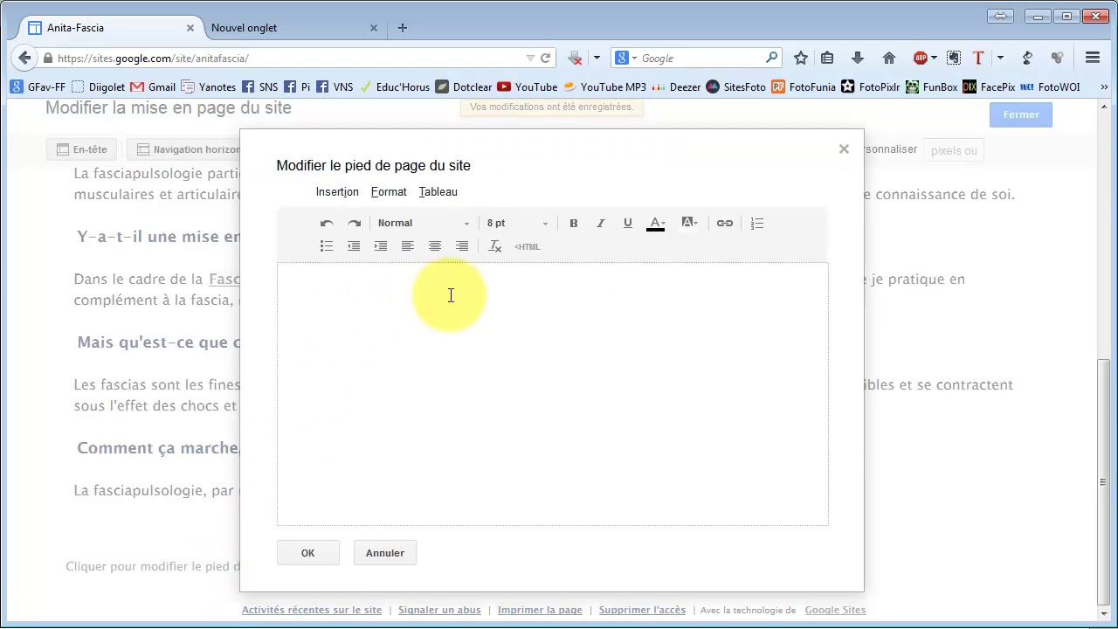
pyautogui.click(497, 296)
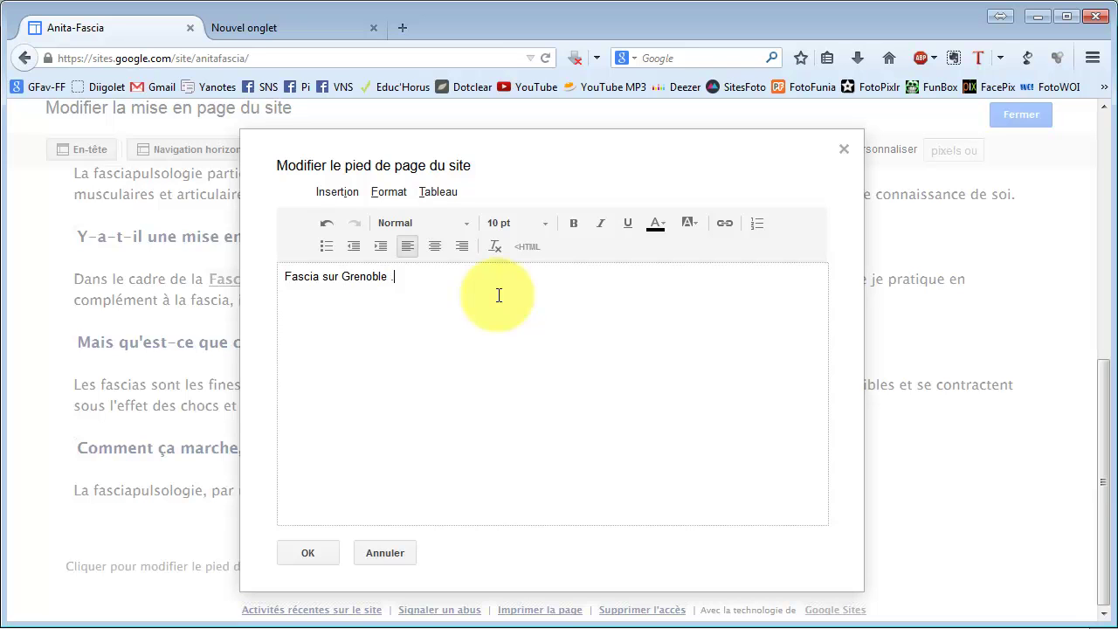
pyautogui.click(434, 246)
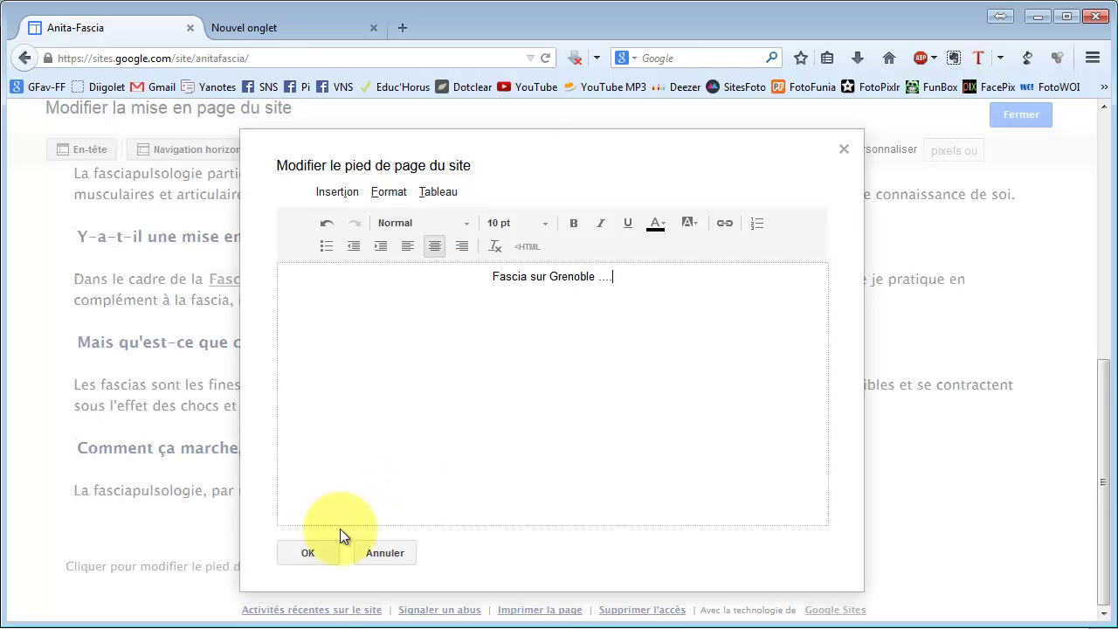
pyautogui.click(307, 552)
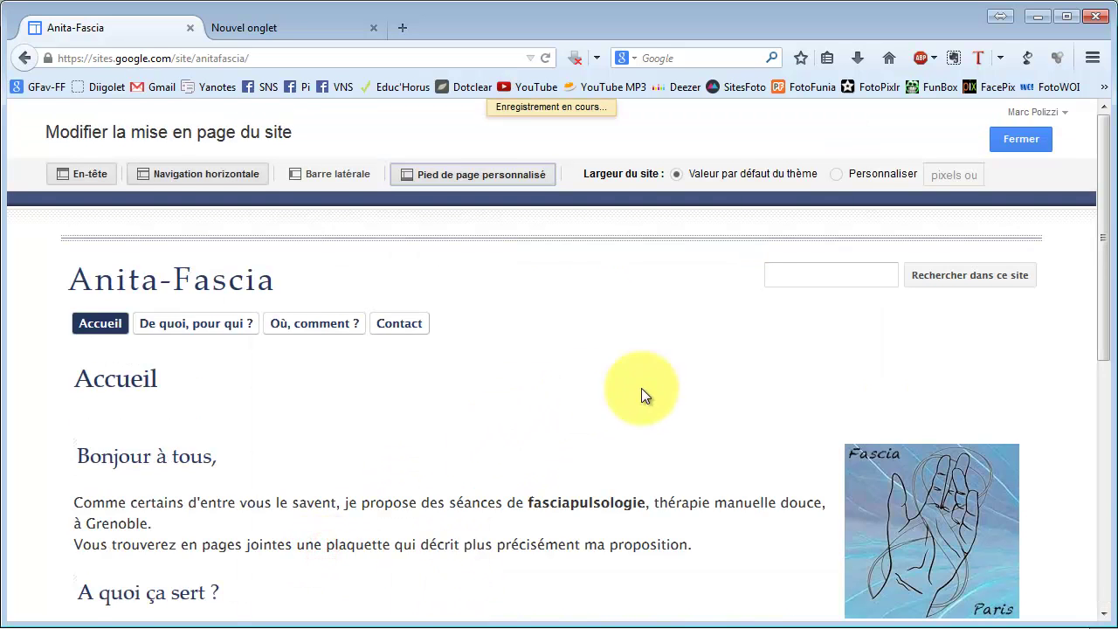
pyautogui.scroll(-10, 719, 379)
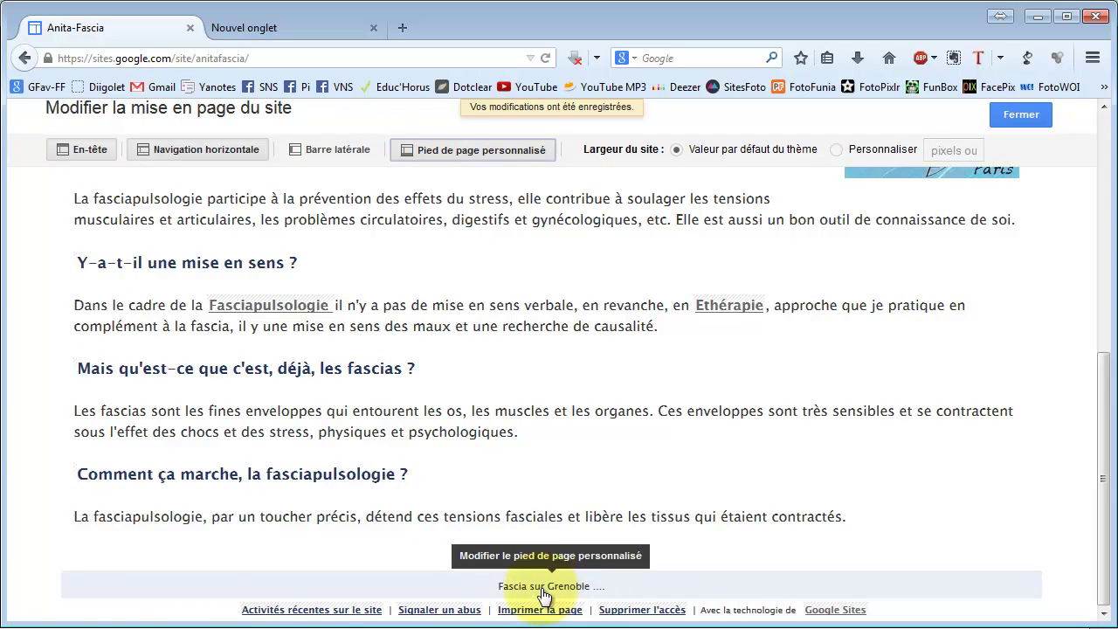
pyautogui.press('Escape')
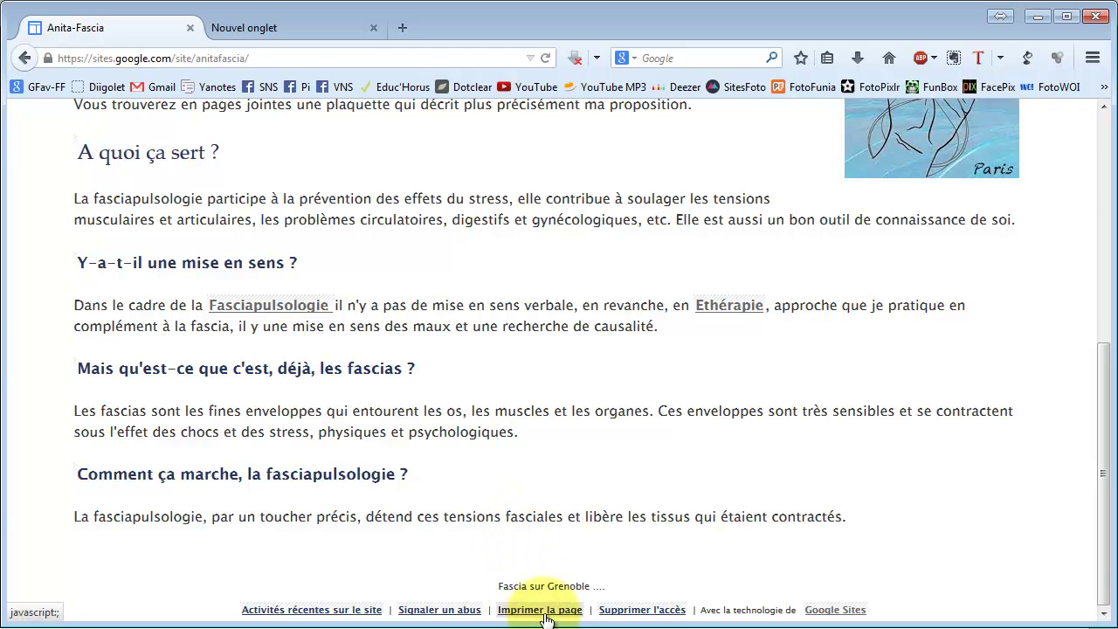
# Step: Examine the Accueil page from its header and navigation down to the custom footer
pyautogui.scroll(3, 562, 554)
pyautogui.scroll(-3, 569, 562)
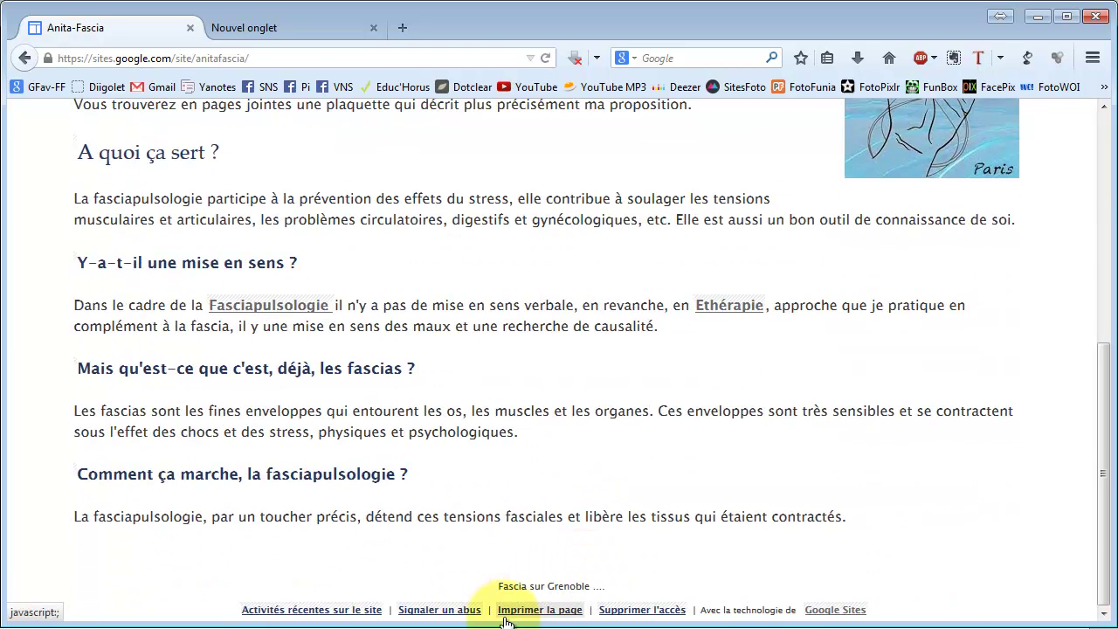
pyautogui.scroll(3, 371, 366)
pyautogui.scroll(3, 371, 366)
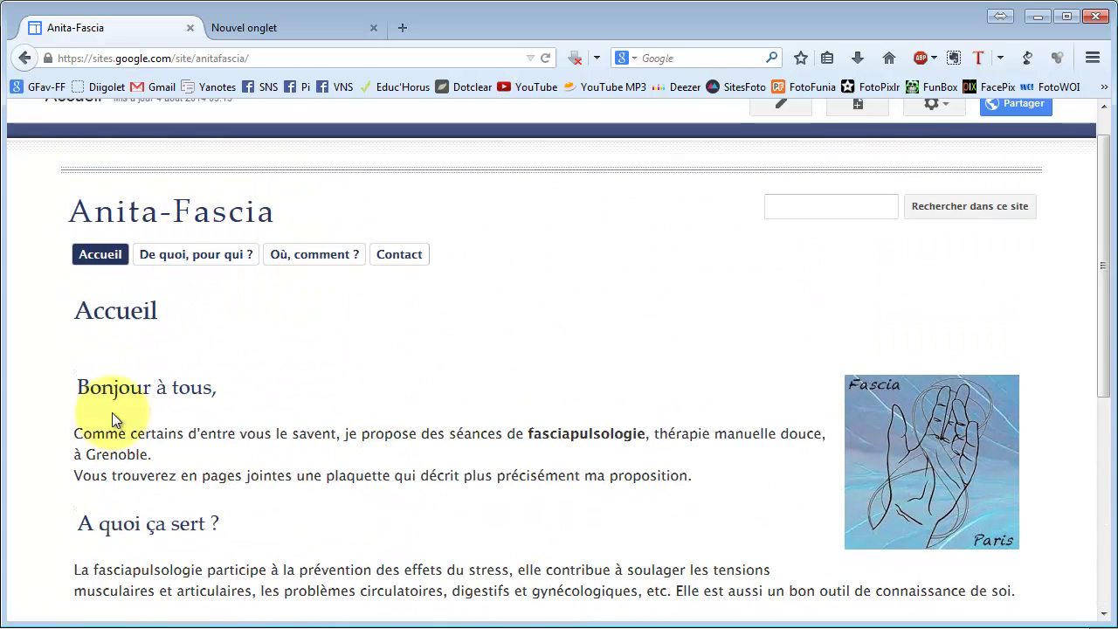
pyautogui.scroll(-5, 510, 372)
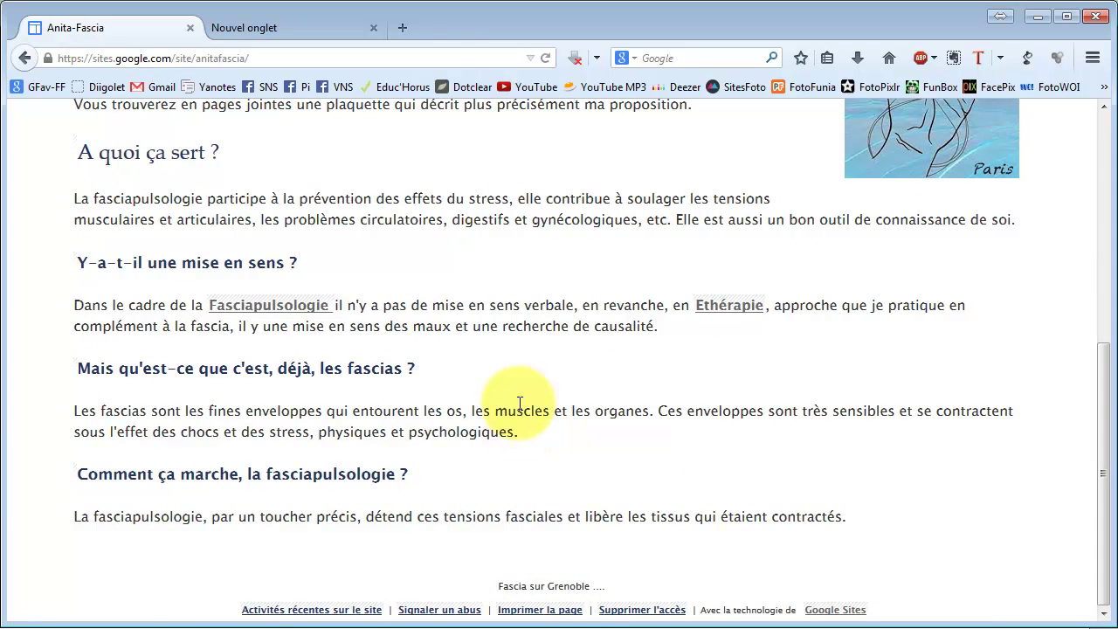
pyautogui.scroll(5, 640, 417)
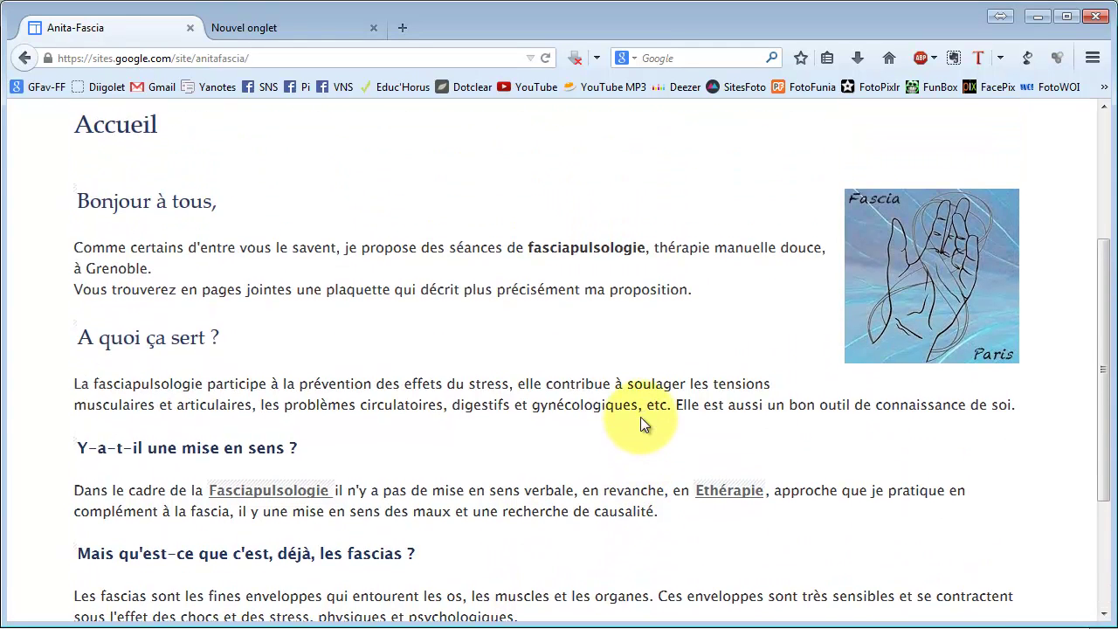
pyautogui.scroll(2, 640, 416)
pyautogui.scroll(-1, 474, 300)
pyautogui.scroll(1, 664, 346)
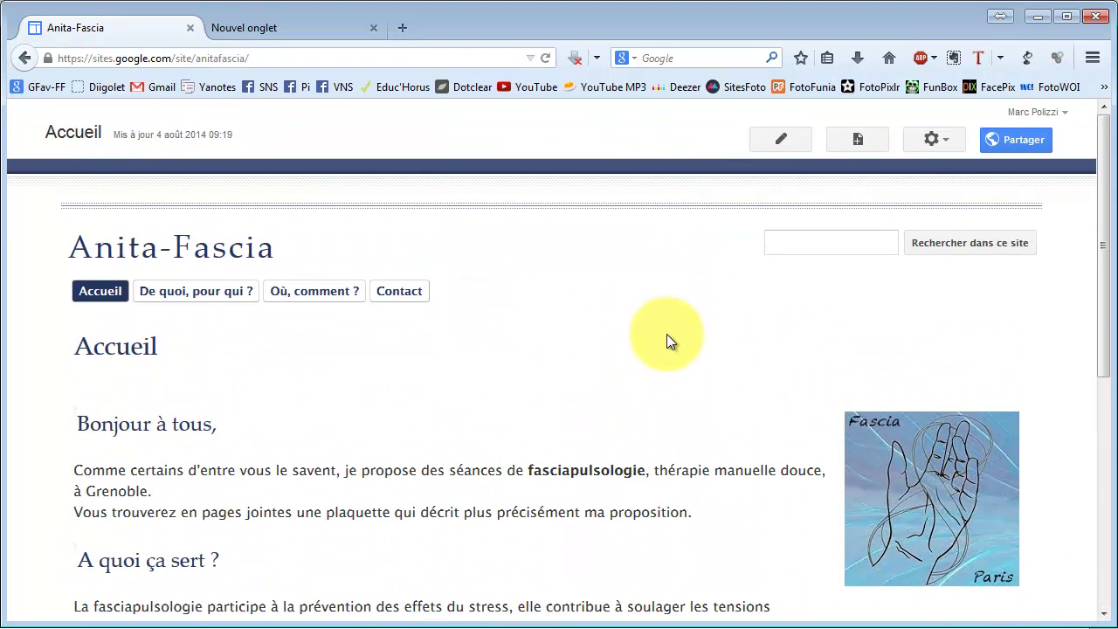
# Step: Open the site's management area, look through the recent activity and display the list of attachments
pyautogui.click(940, 144)
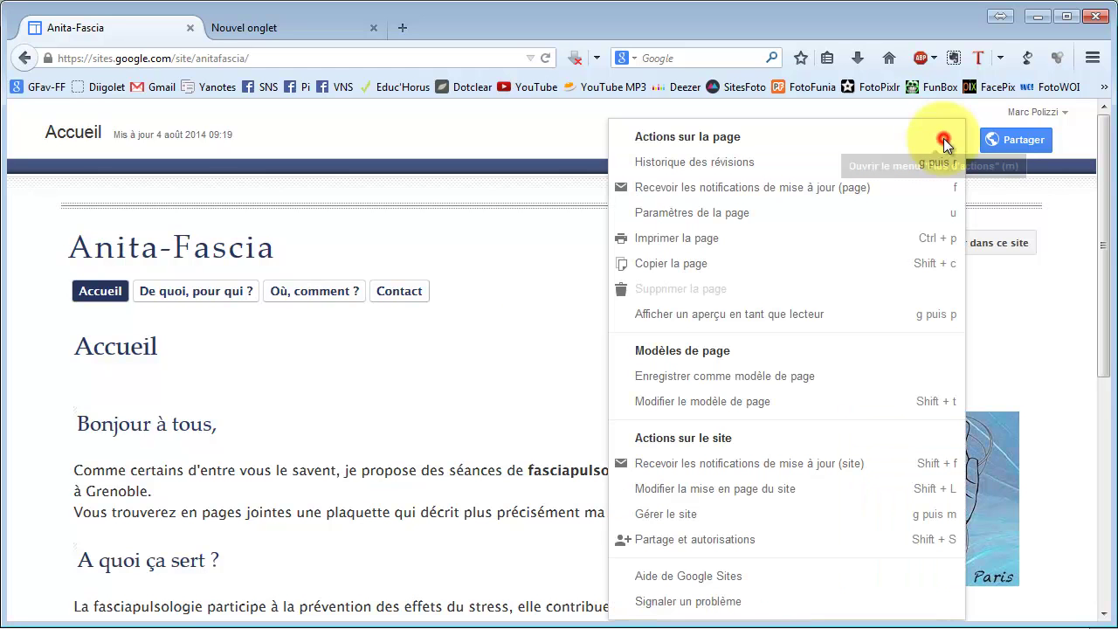
pyautogui.click(699, 514)
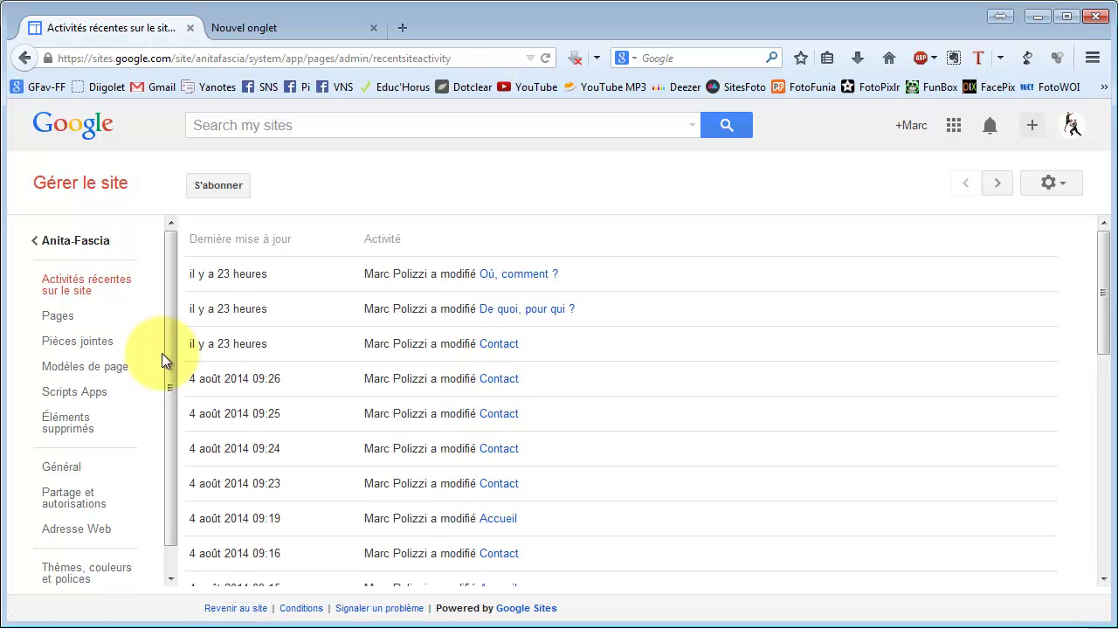
pyautogui.scroll(-5, 609, 399)
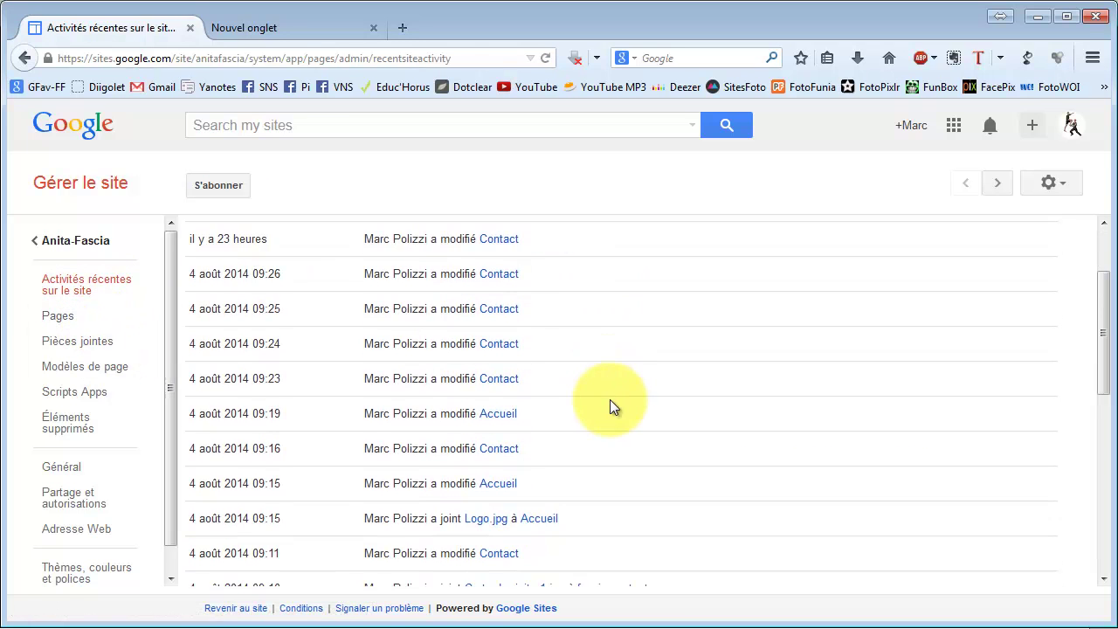
pyautogui.scroll(-3, 559, 402)
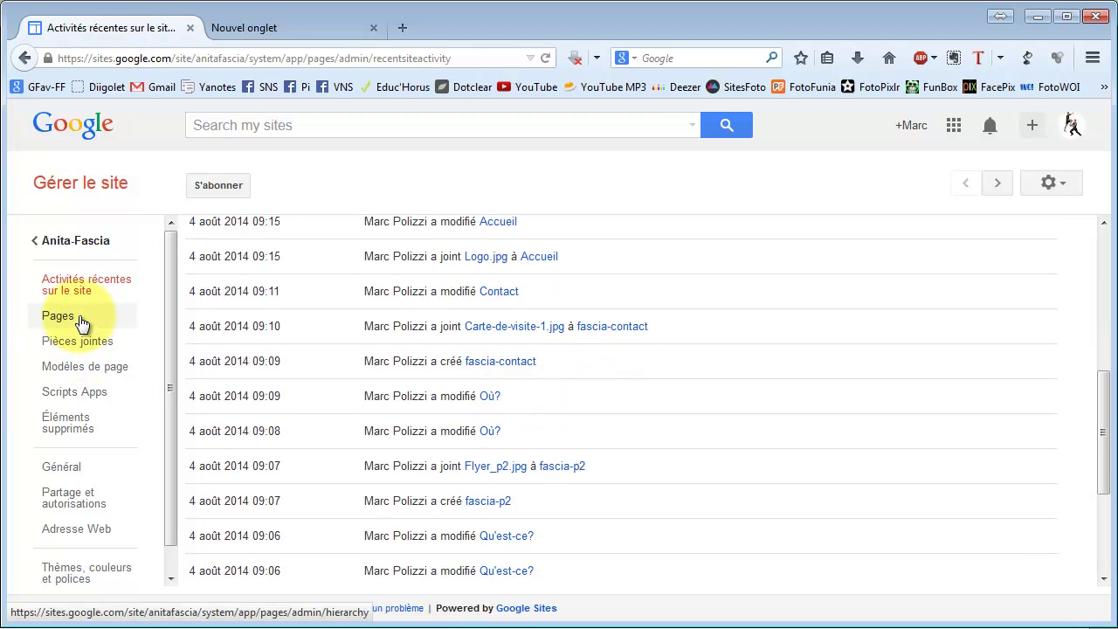
pyautogui.click(83, 347)
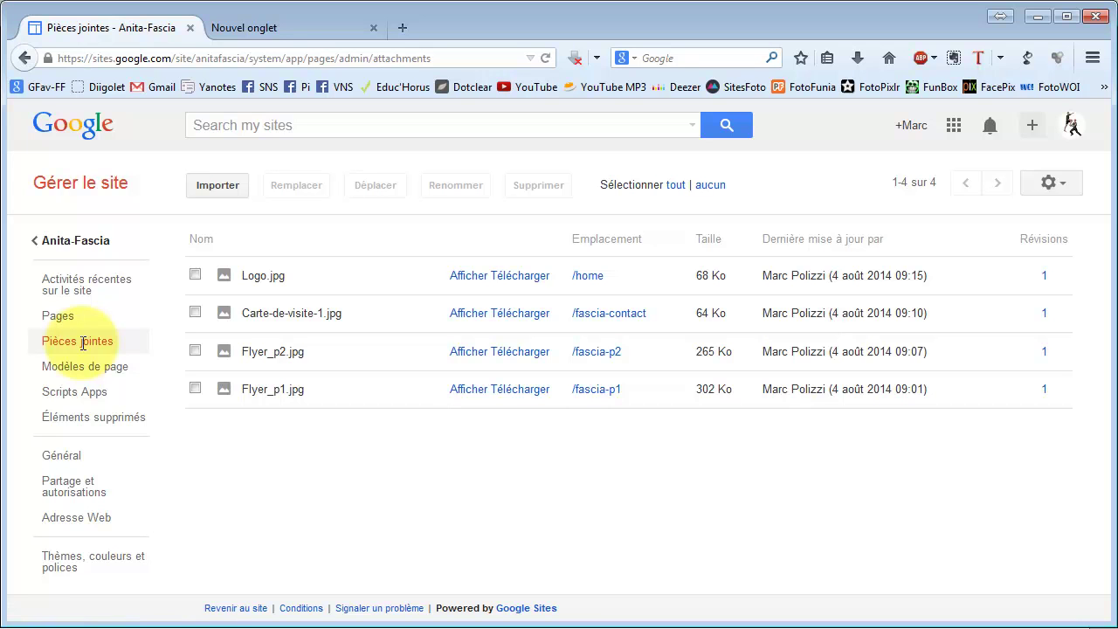
pyautogui.click(83, 343)
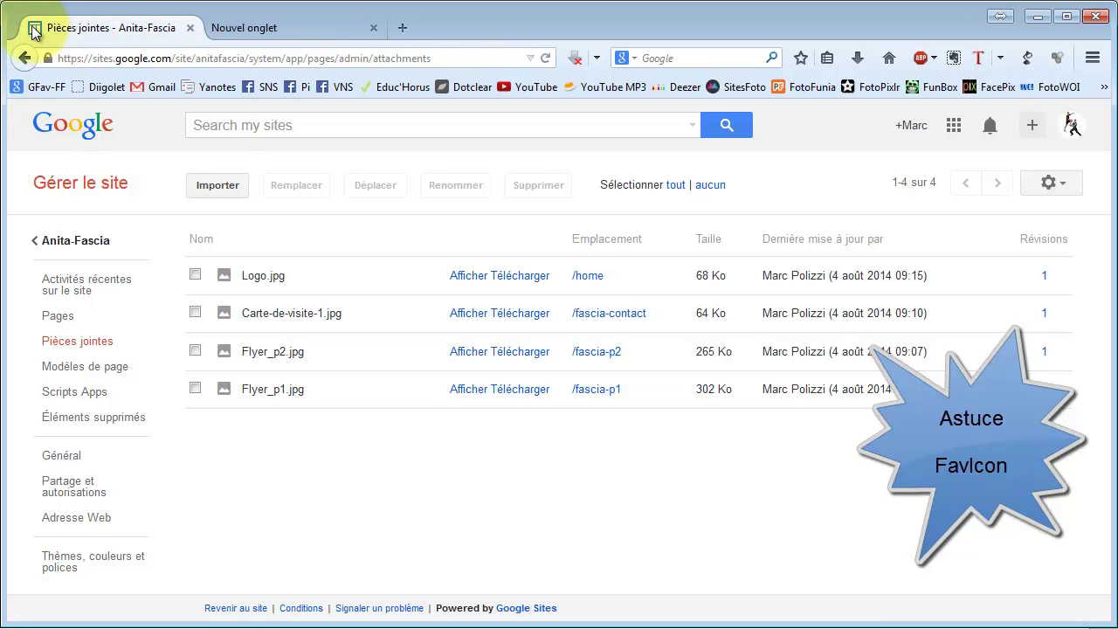
# Step: Load the Vie No Stress site in the second tab to examine its favicon, and return to the Anita-Fascia attachments
pyautogui.click(263, 33)
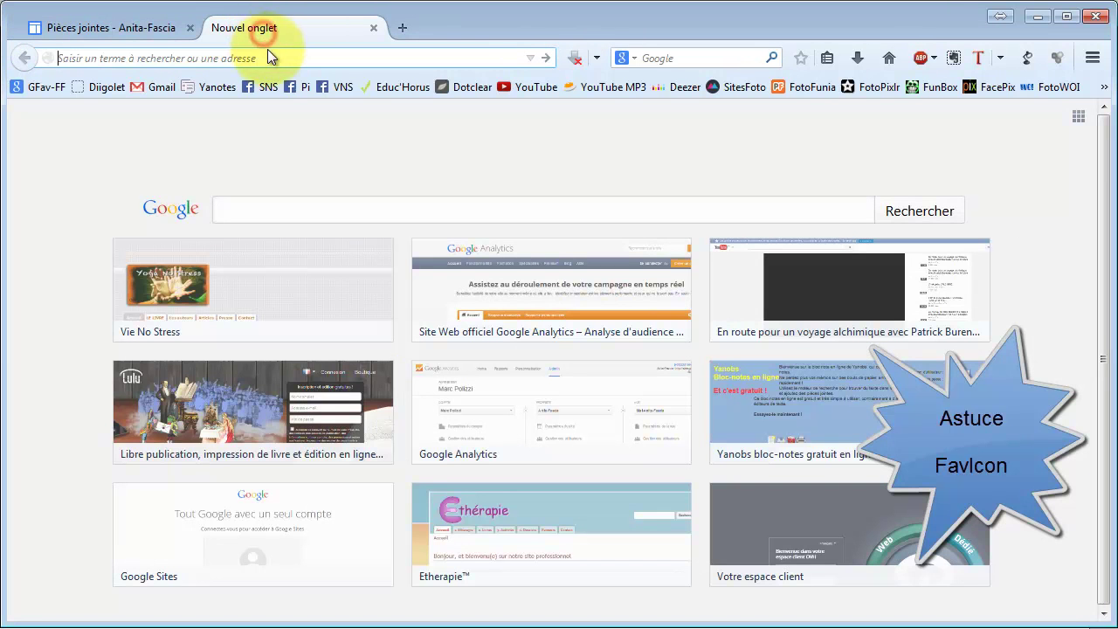
pyautogui.click(217, 315)
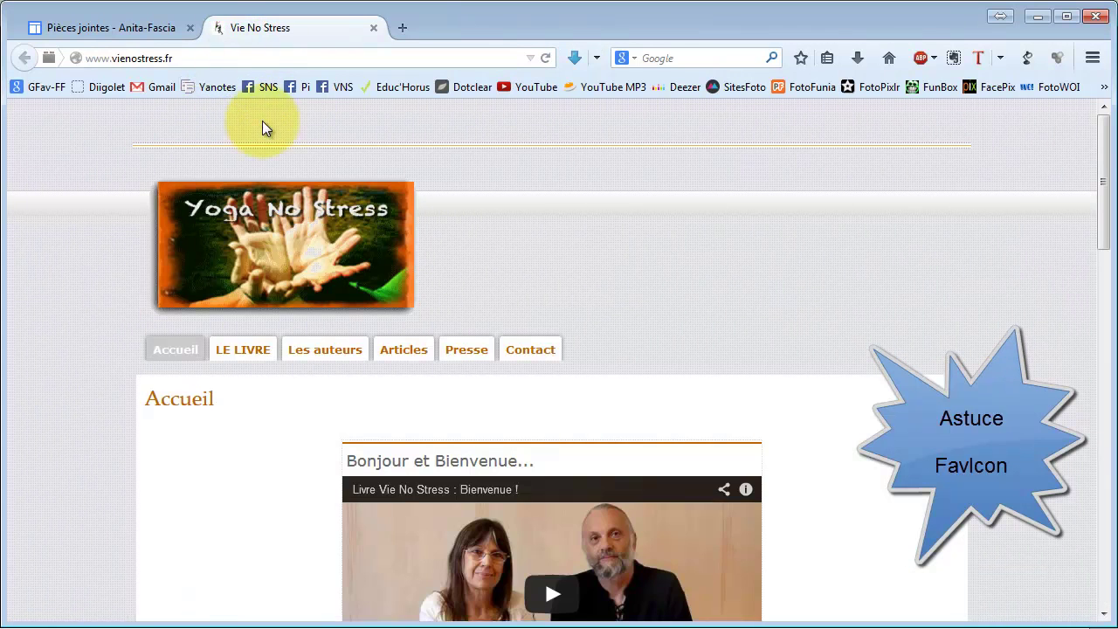
pyautogui.rightClick(227, 31)
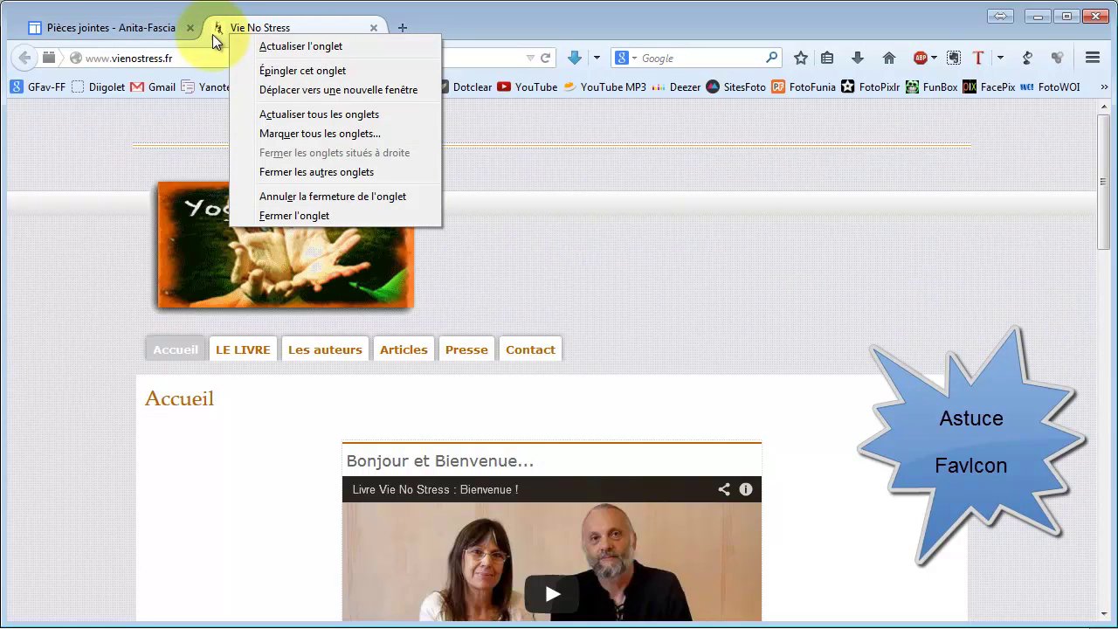
pyautogui.click(213, 35)
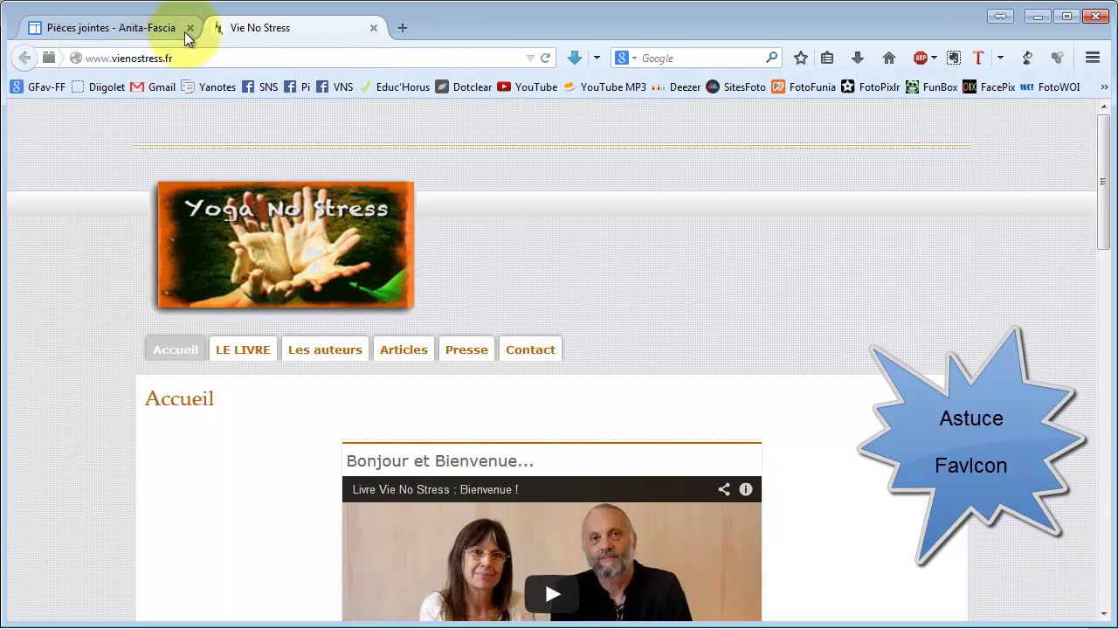
pyautogui.click(127, 32)
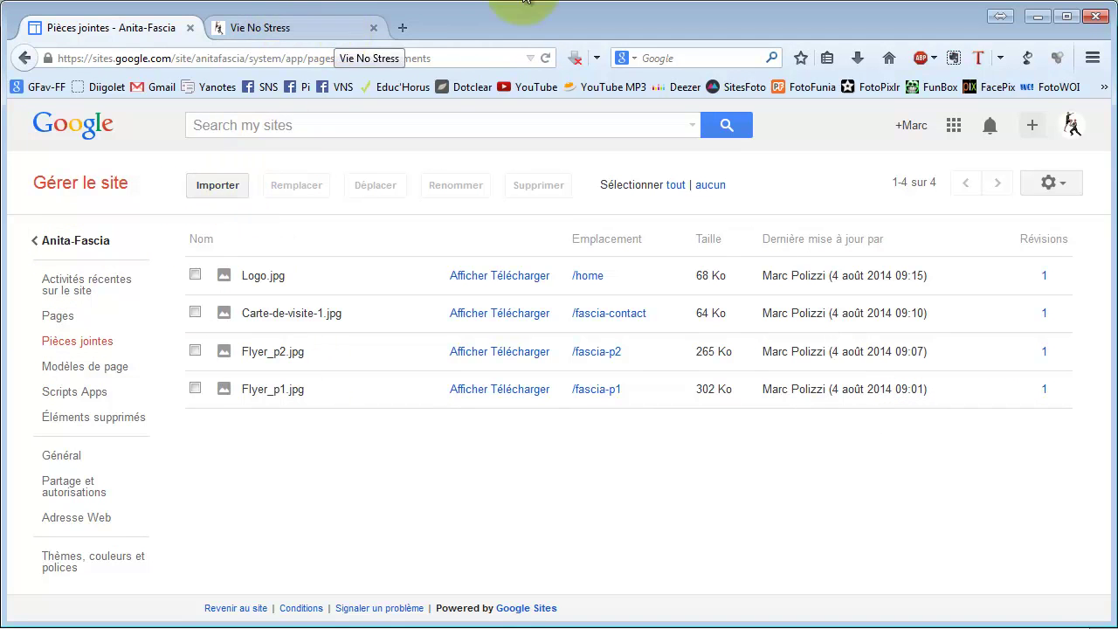
pyautogui.click(405, 28)
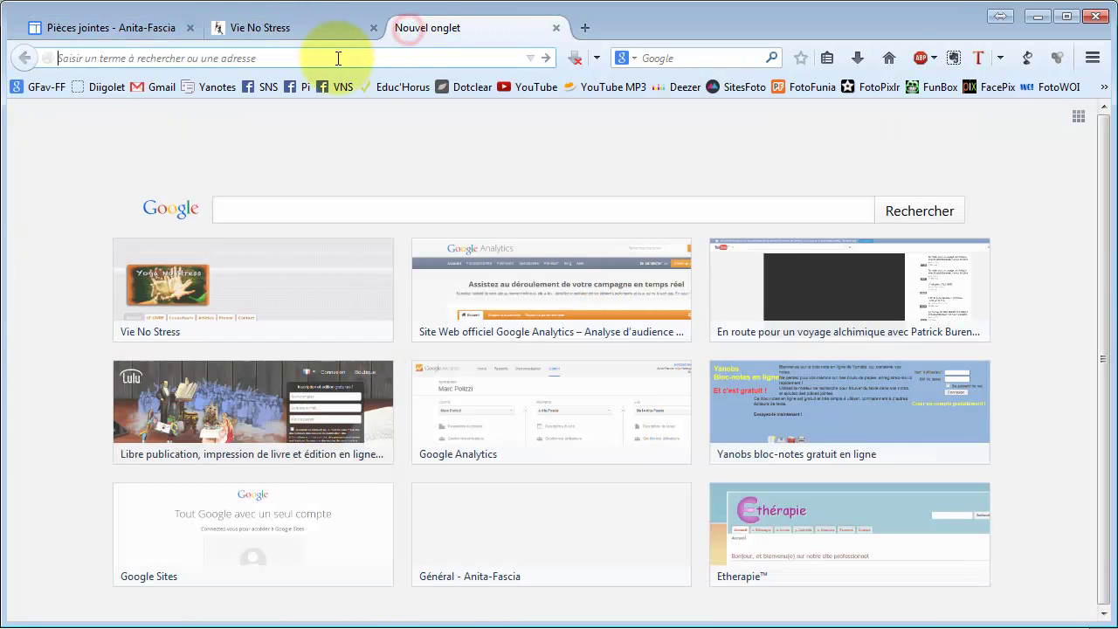
pyautogui.write('http://www.convertir-une-image.com/changer-le-format/en-ico/creer-un-favicon.asp')
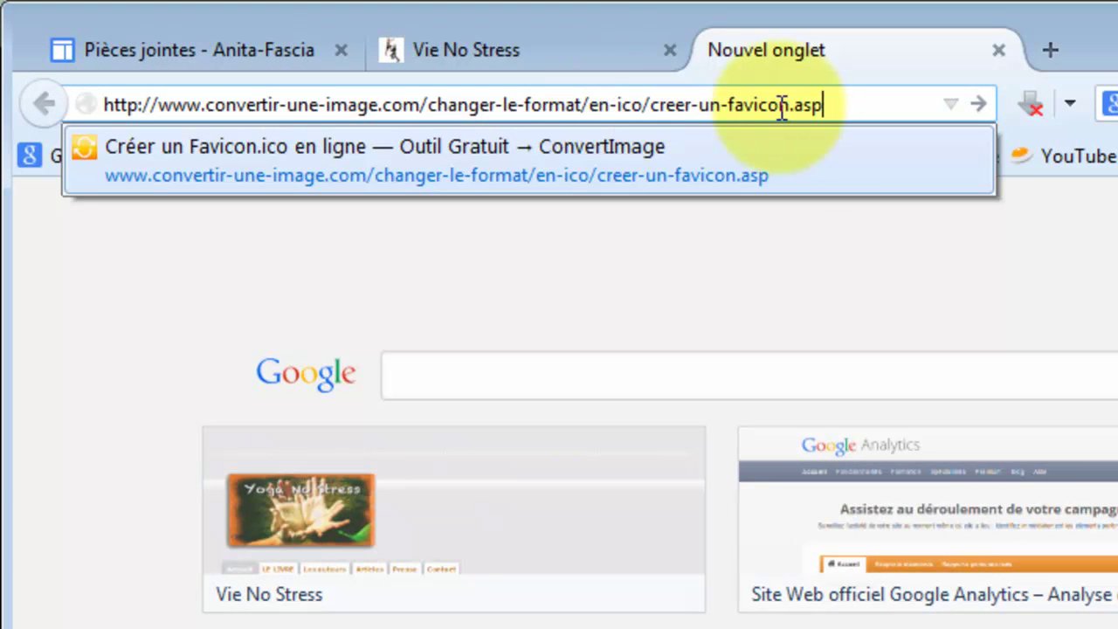
pyautogui.press('Return')
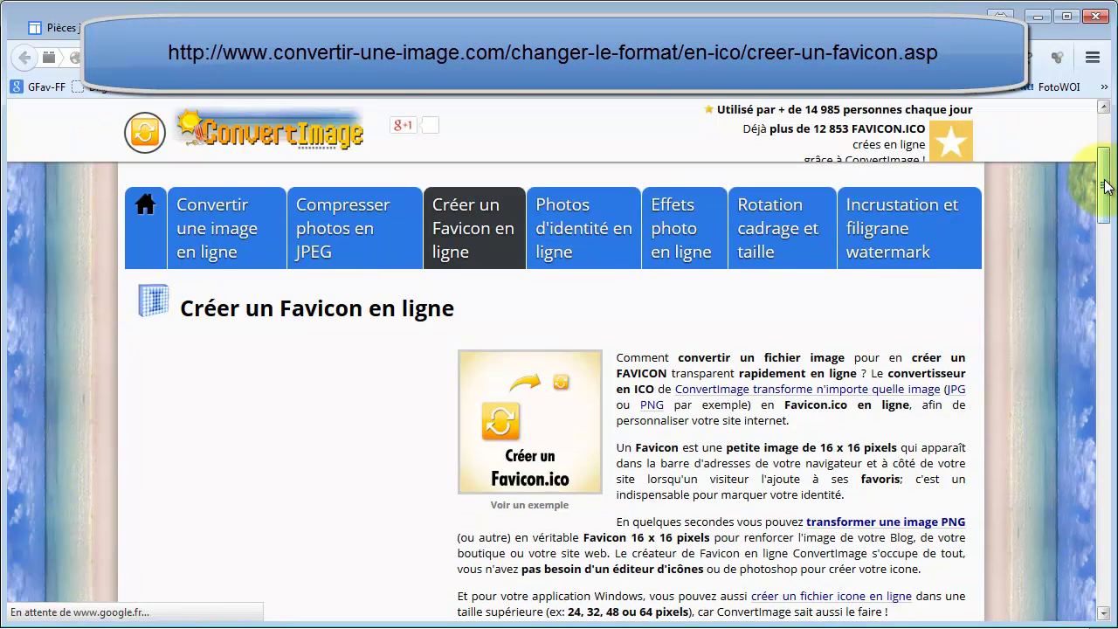
pyautogui.moveTo(1105, 163); pyautogui.dragTo(1105, 282)
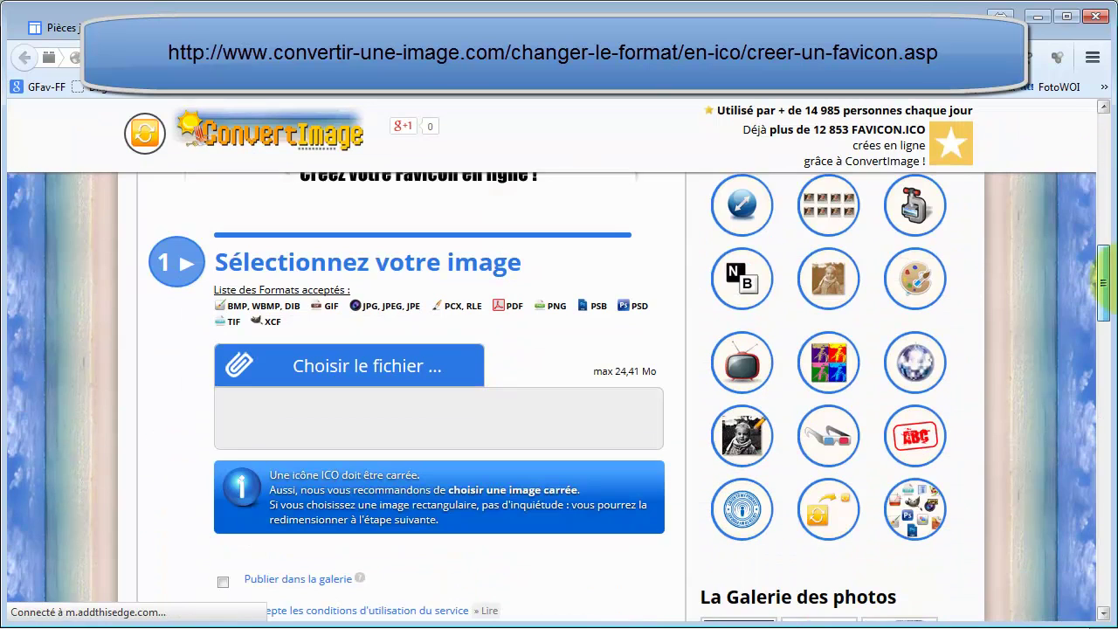
pyautogui.click(354, 373)
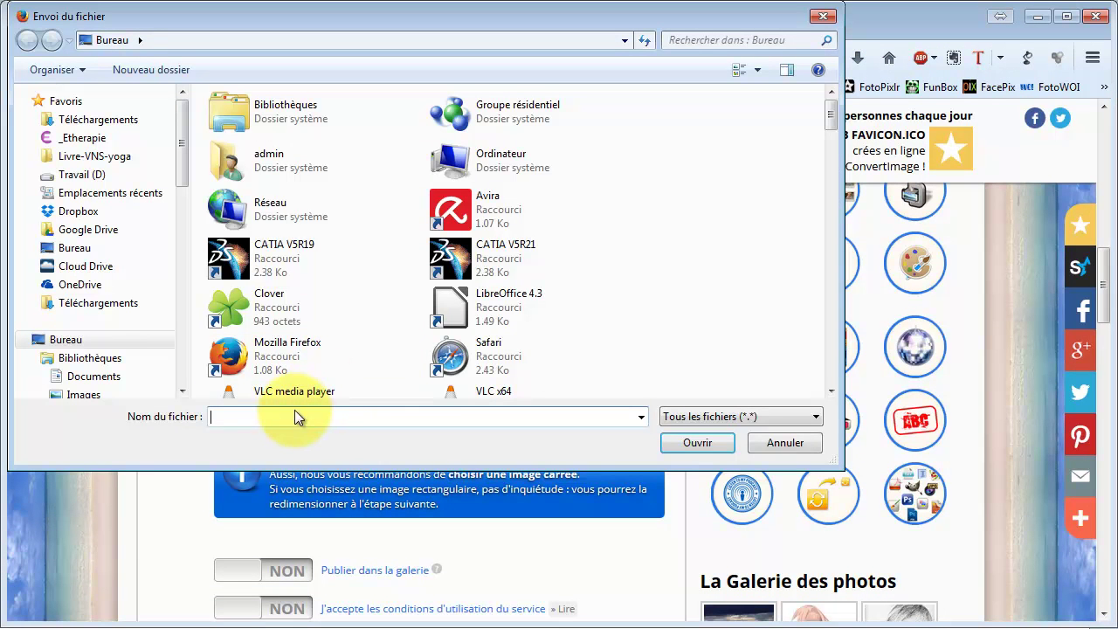
pyautogui.write('D:\\MesDocs-W7\\_Etherapie\\S-Sites_Google\\anita-fascia')
pyautogui.hotkey('ctrl', 'a')
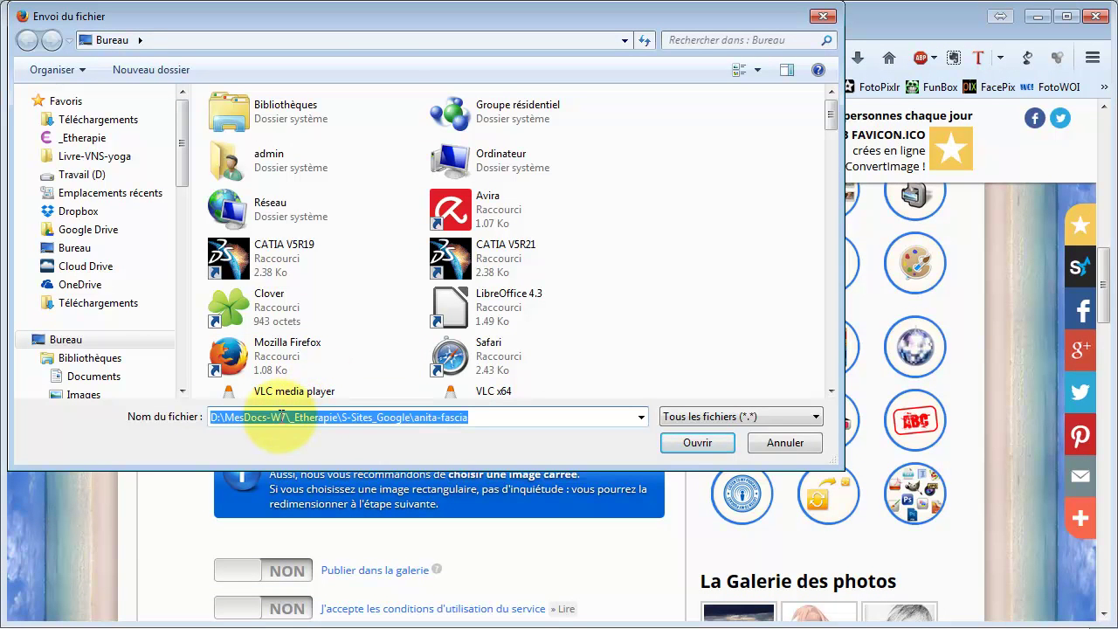
pyautogui.click(494, 417)
pyautogui.doubleClick(494, 416)
pyautogui.press('Return')
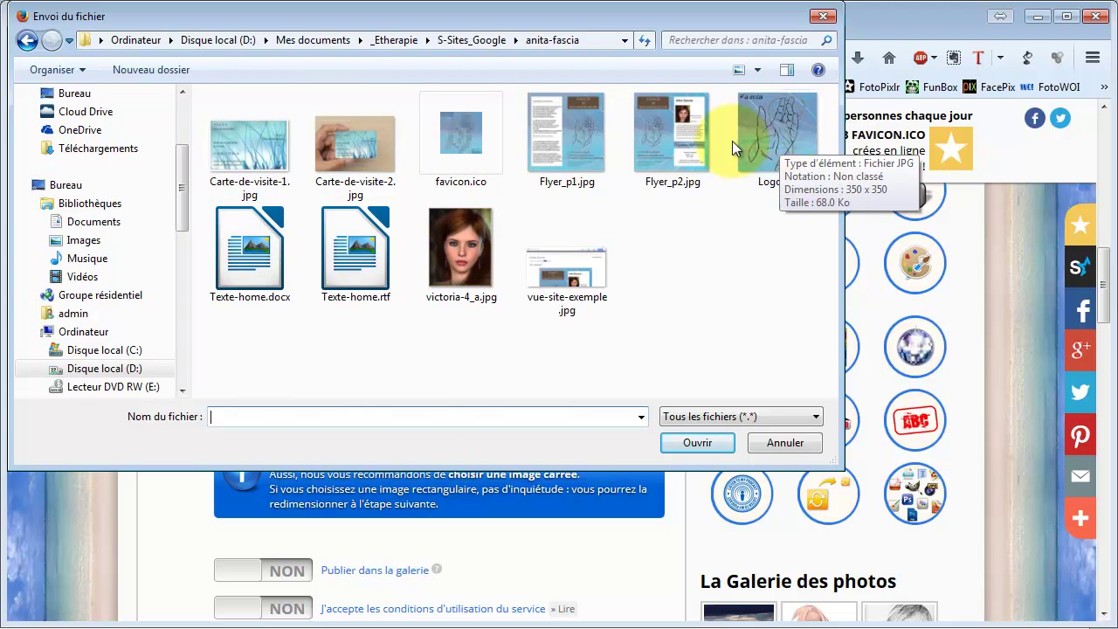
pyautogui.doubleClick(776, 144)
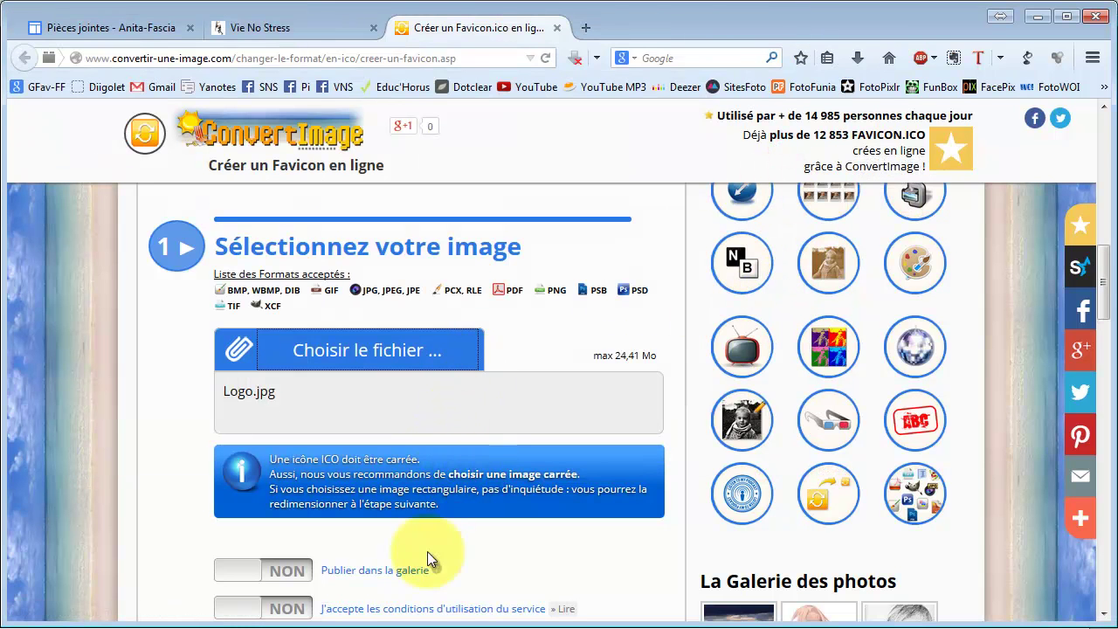
# Step: Accept the service's terms of use and create the favicon from Logo.jpg
pyautogui.scroll(-3, 472, 474)
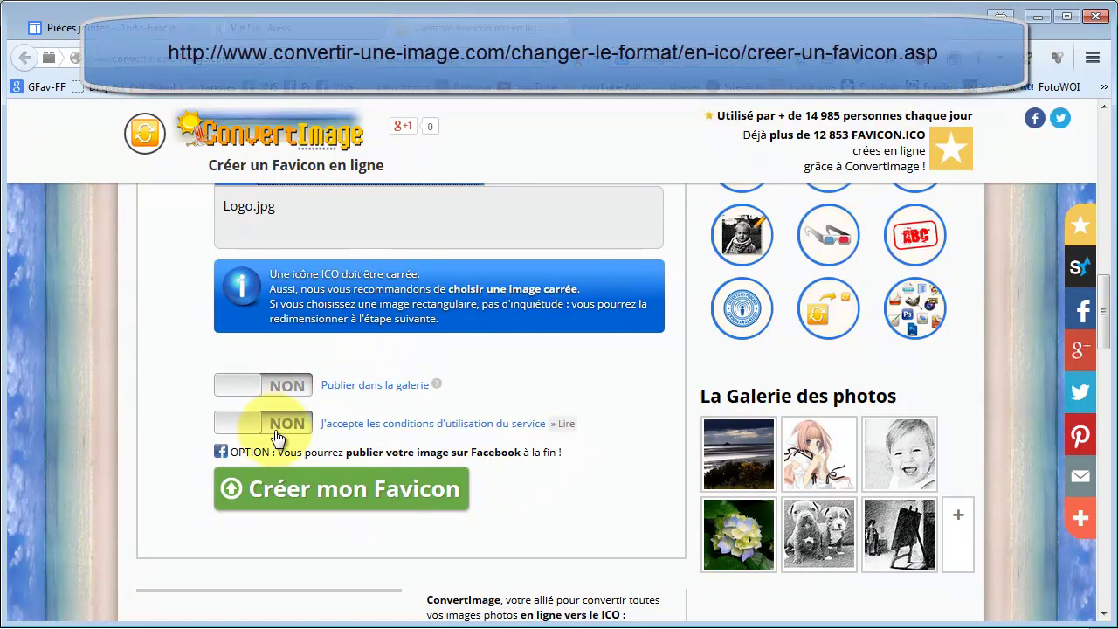
pyautogui.click(293, 426)
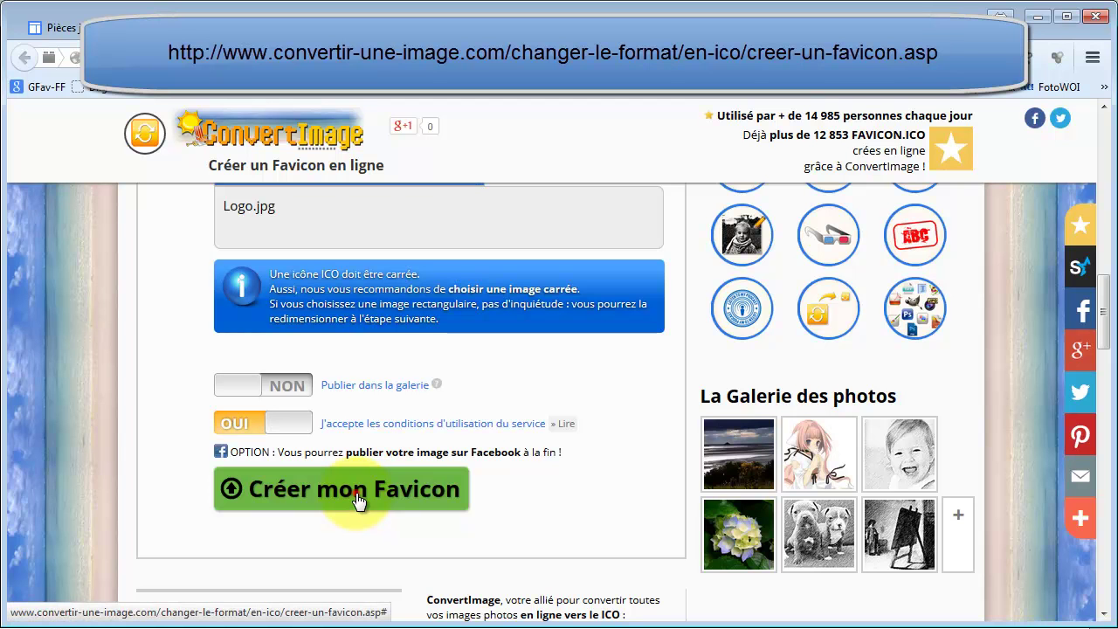
pyautogui.click(357, 493)
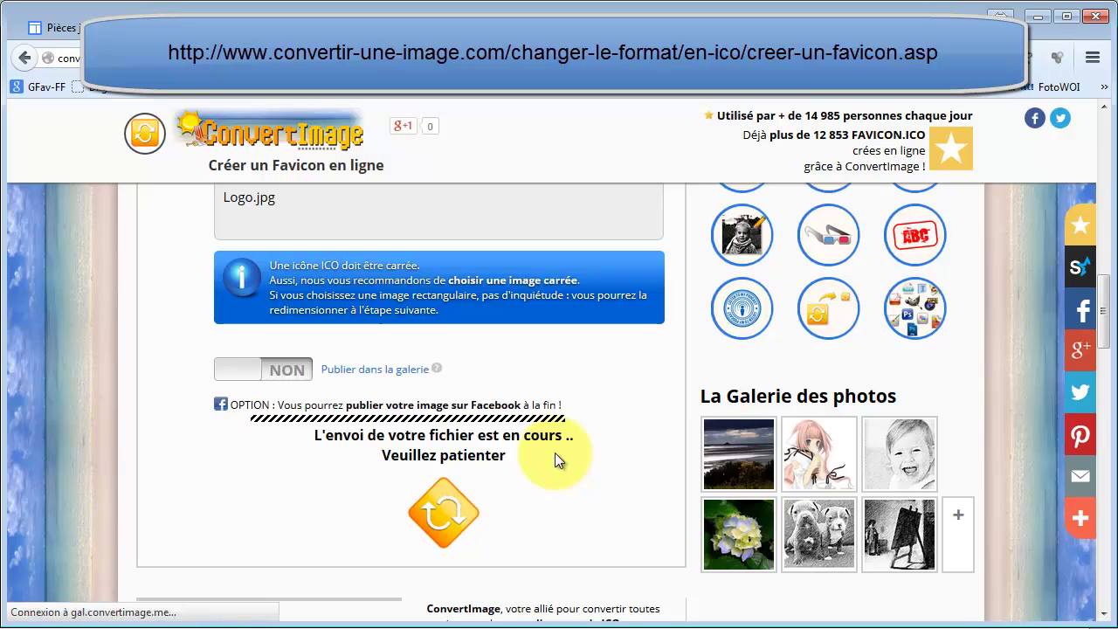
# Step: Download the generated icon Logo-ConvertImage.ico, saving the file instead of opening it with PhotoFiltre
pyautogui.scroll(-2, 556, 431)
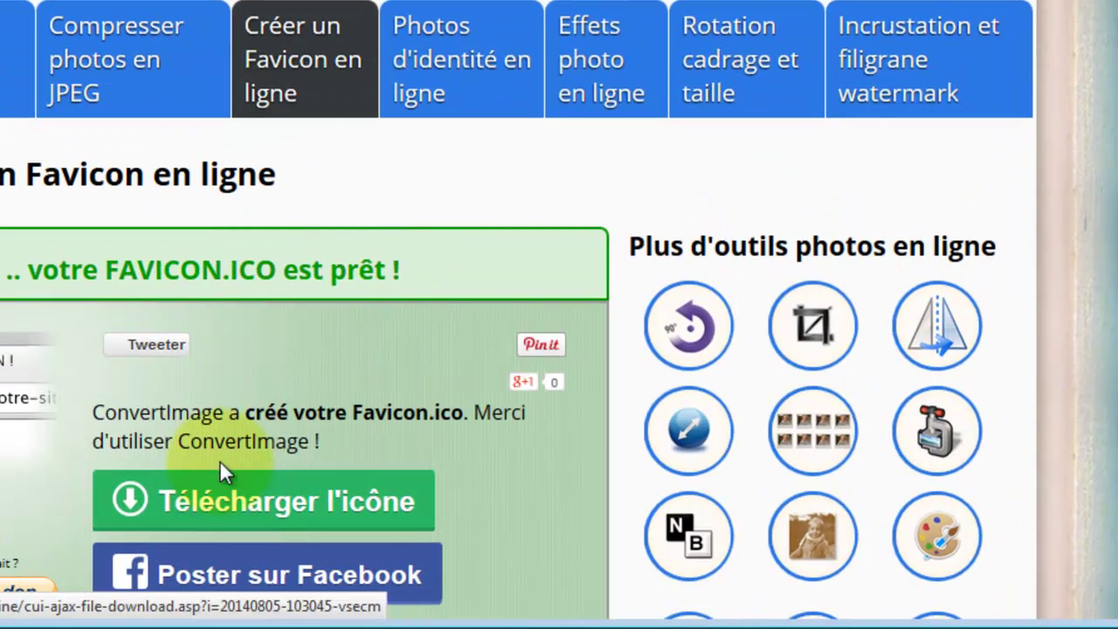
pyautogui.click(238, 511)
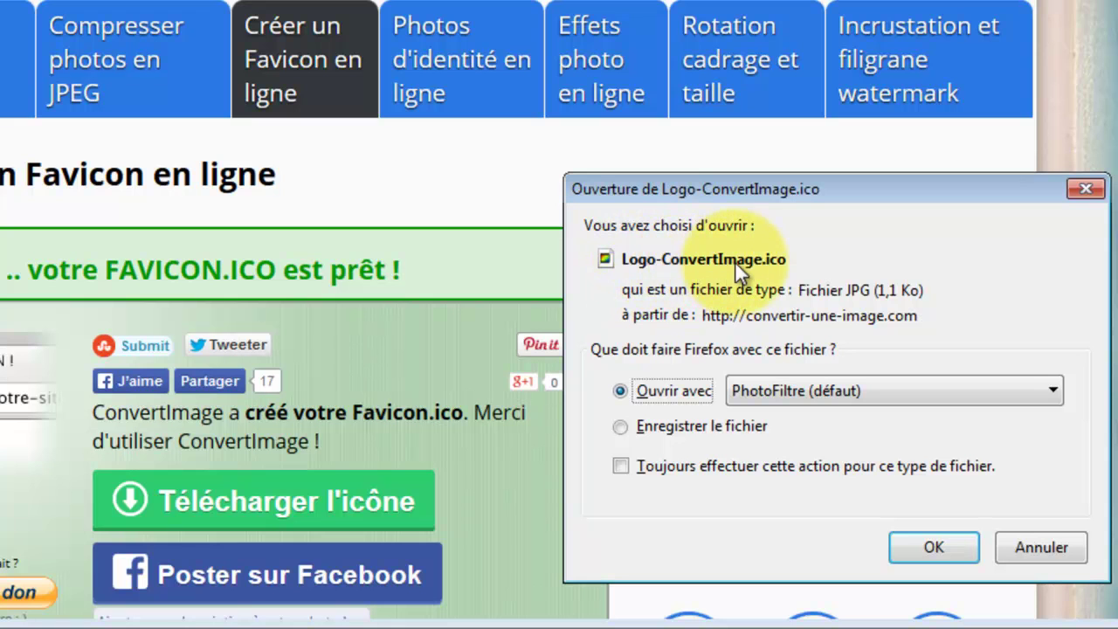
pyautogui.click(683, 425)
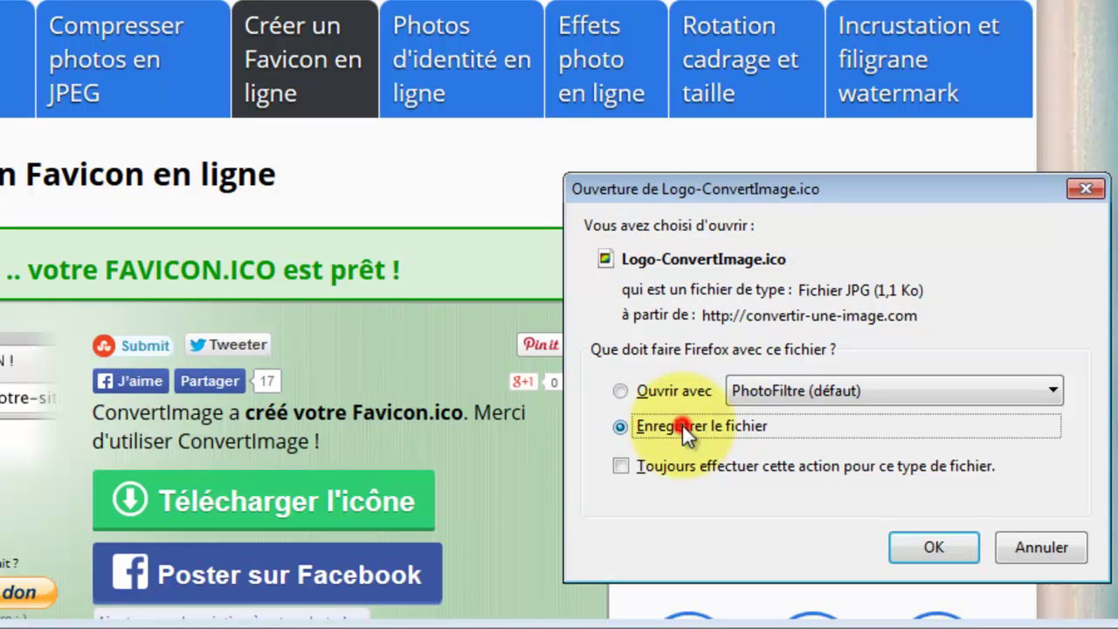
pyautogui.click(943, 545)
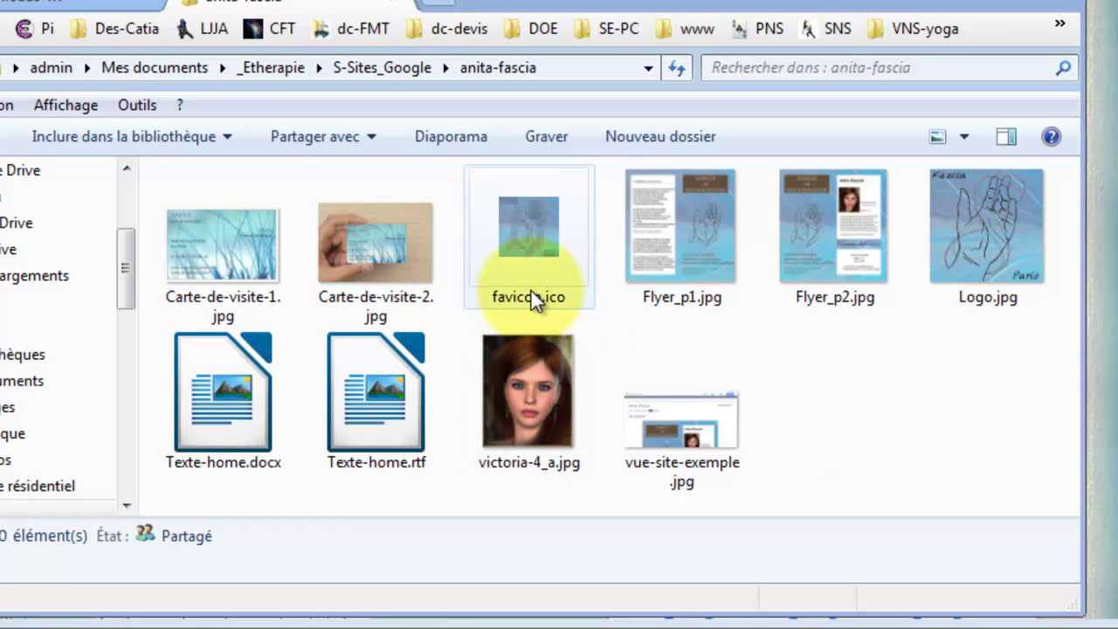
pyautogui.click(530, 288)
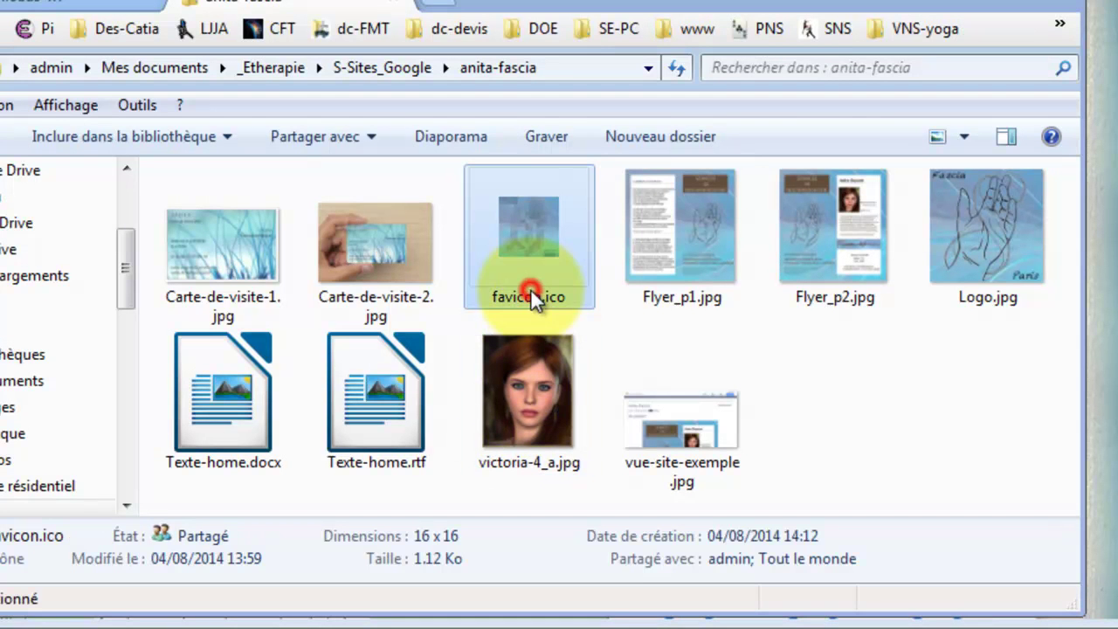
pyautogui.click(526, 304)
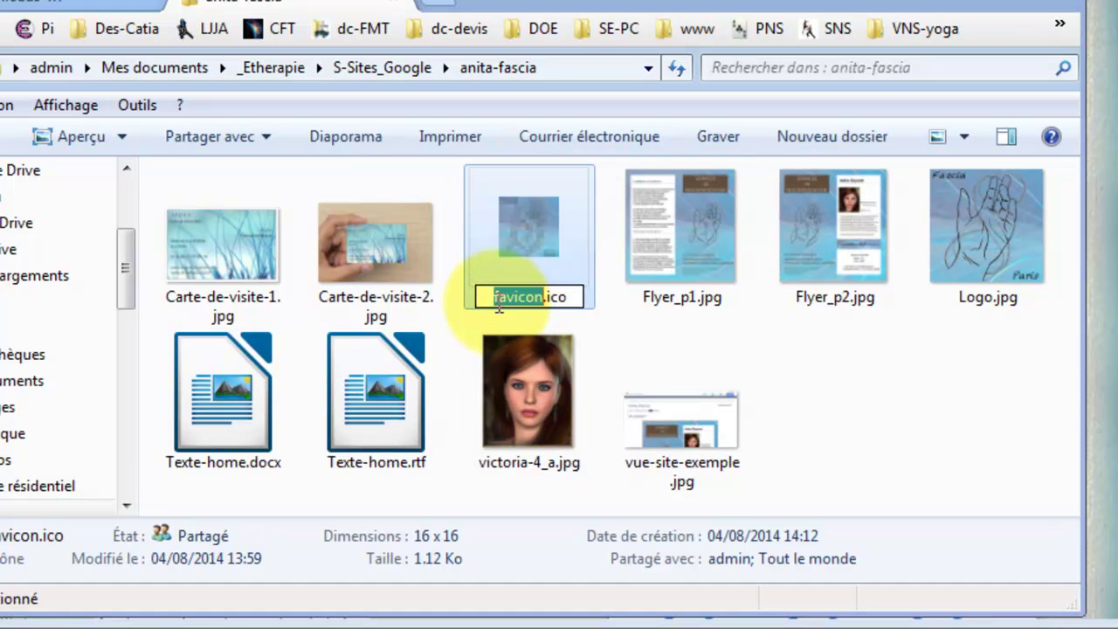
pyautogui.click(627, 321)
pyautogui.click(559, 287)
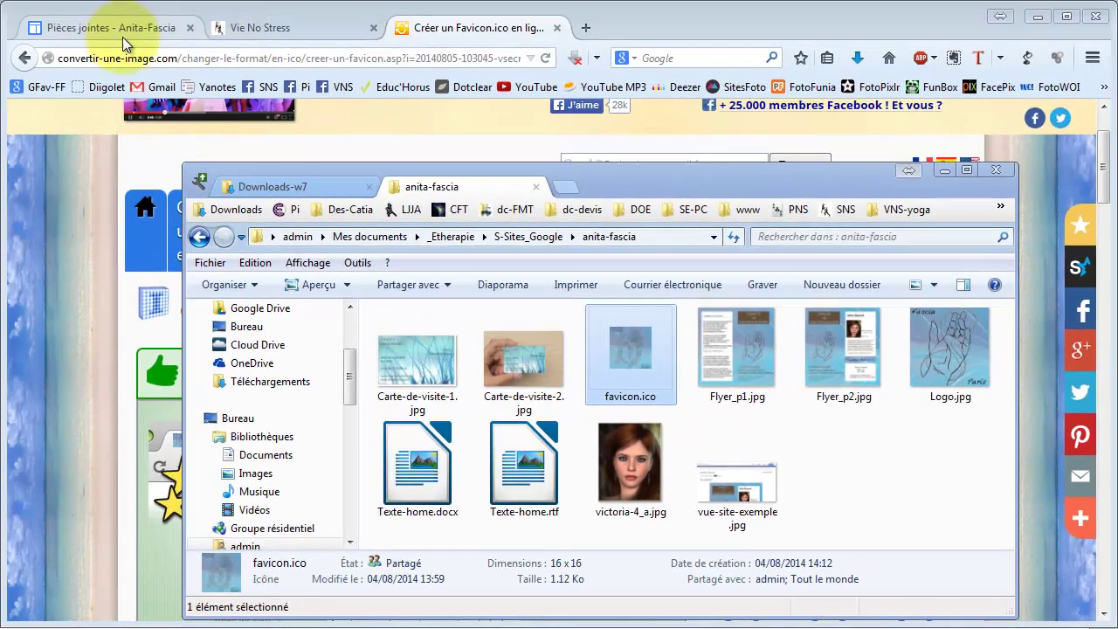
# Step: Return to the Anita-Fascia attachments and import favicon.ico from the anita-fascia folder
pyautogui.click(82, 26)
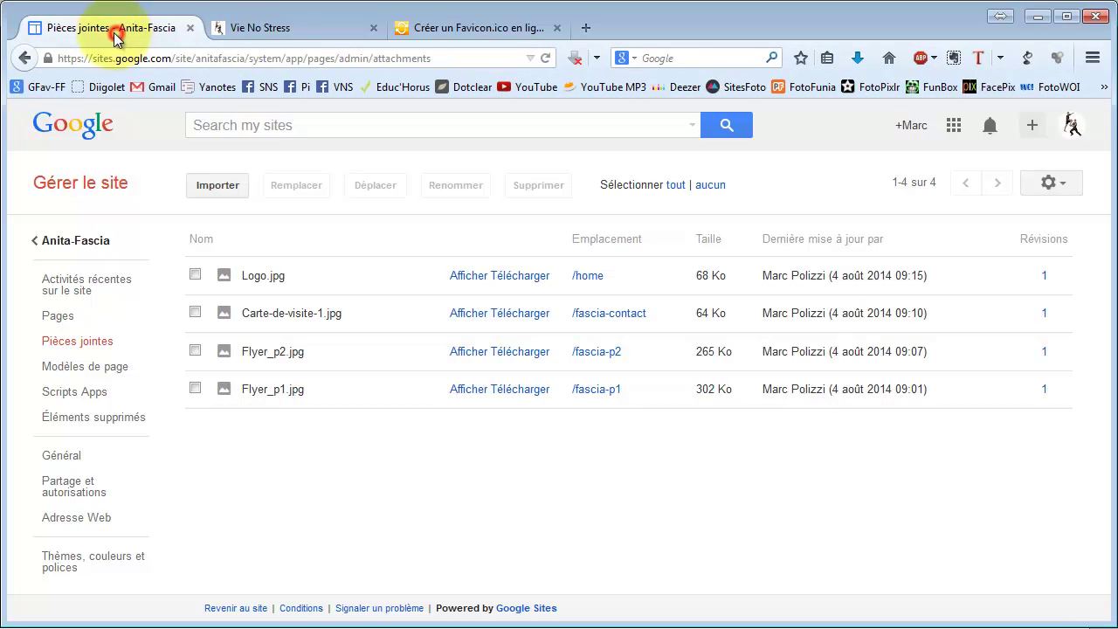
pyautogui.click(213, 190)
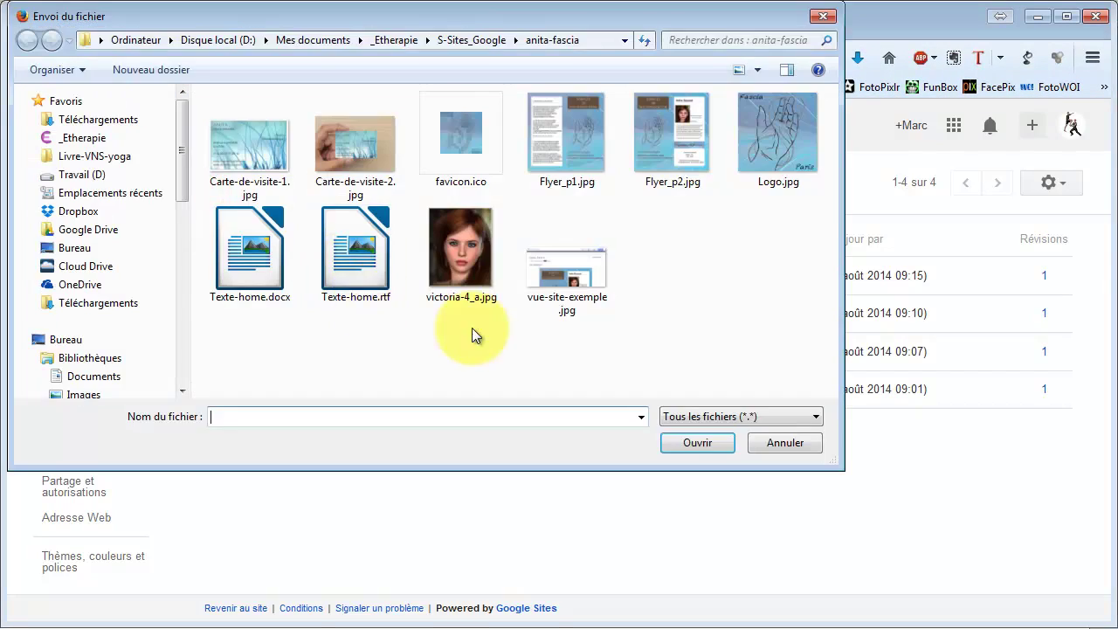
pyautogui.click(463, 131)
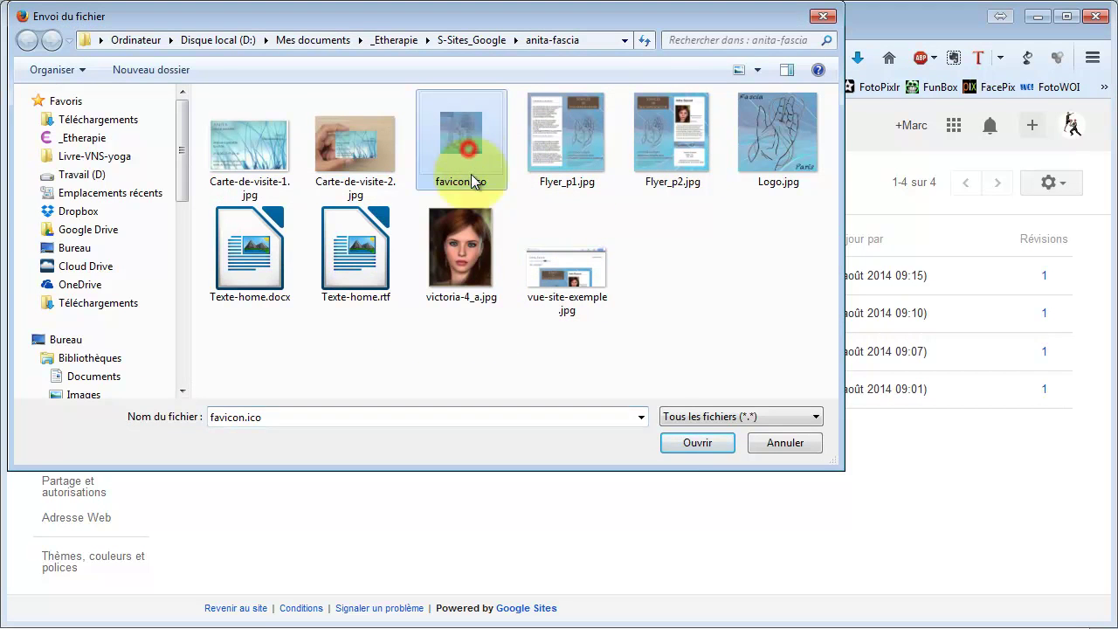
pyautogui.click(690, 442)
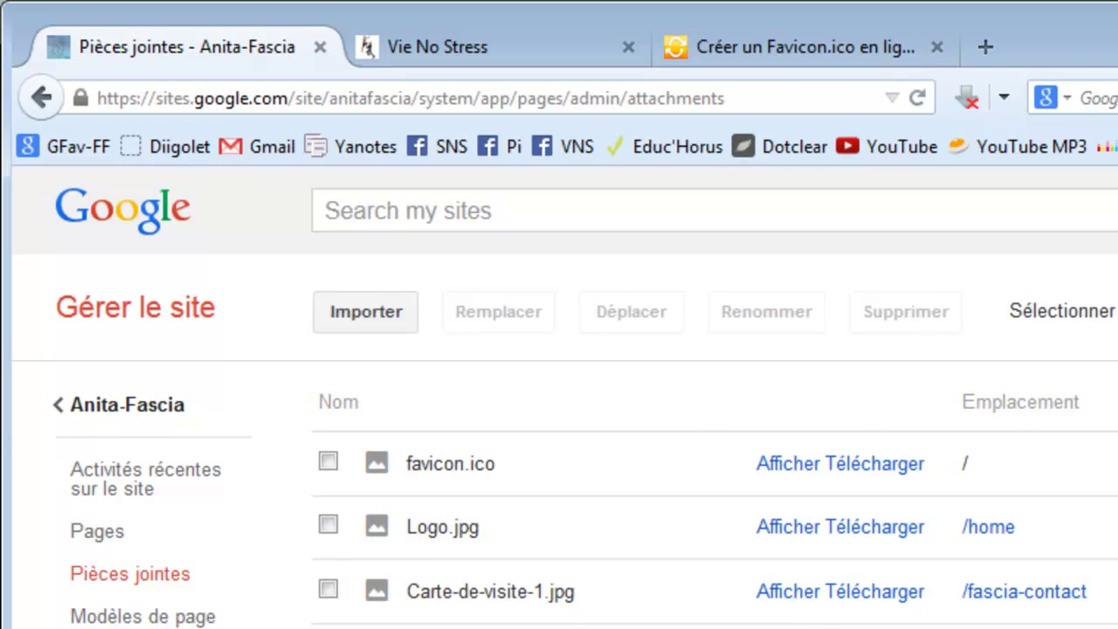
# Step: Revisit the favicon generator page, recheck the file name favicon.ico in the folder, and return to the site's attachments
pyautogui.click(845, 467)
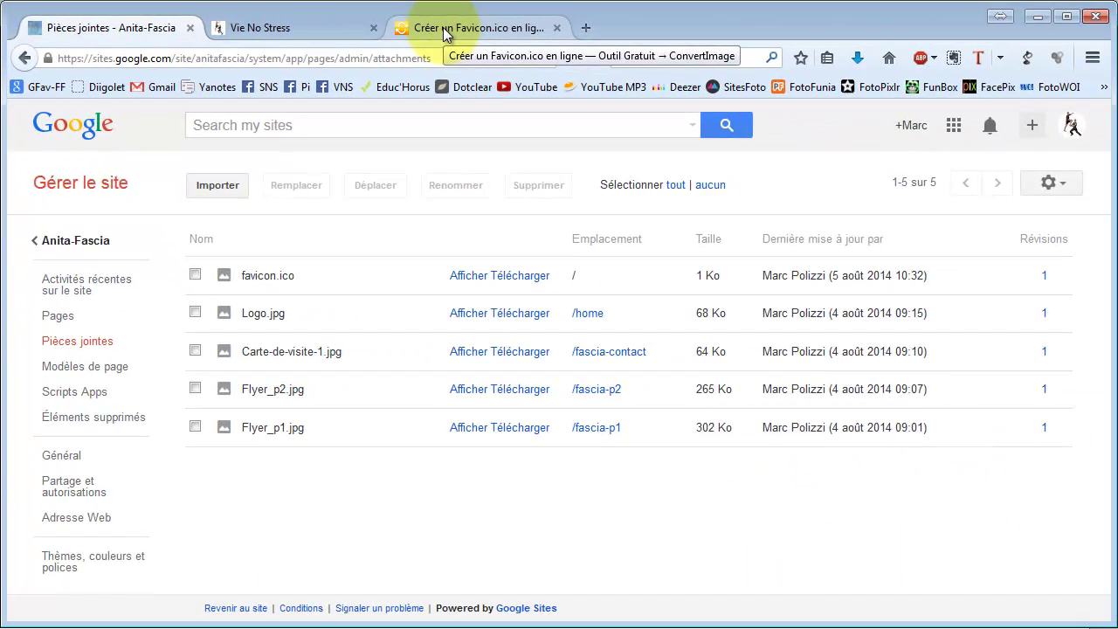
pyautogui.click(712, 48)
pyautogui.scroll(2, 462, 324)
pyautogui.scroll(-2, 468, 338)
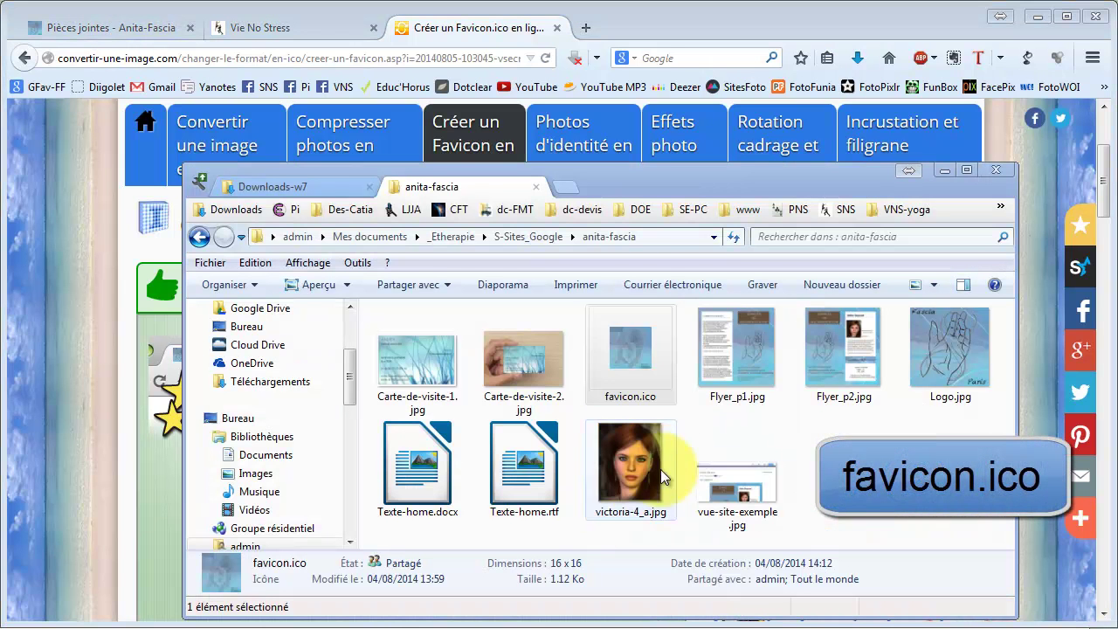
pyautogui.click(633, 398)
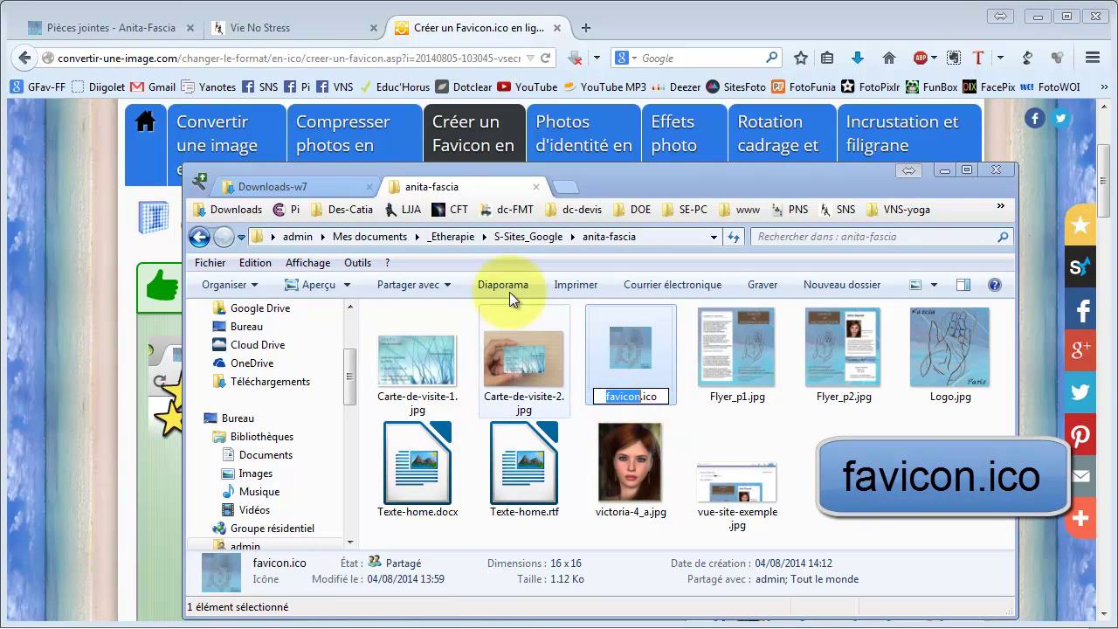
pyautogui.click(118, 30)
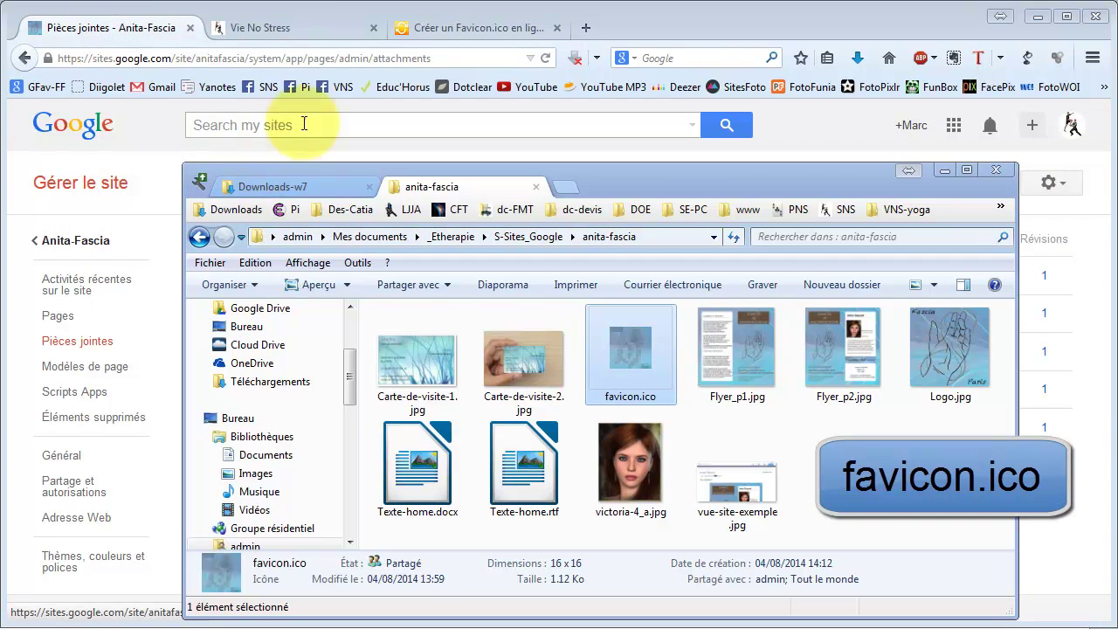
pyautogui.click(151, 39)
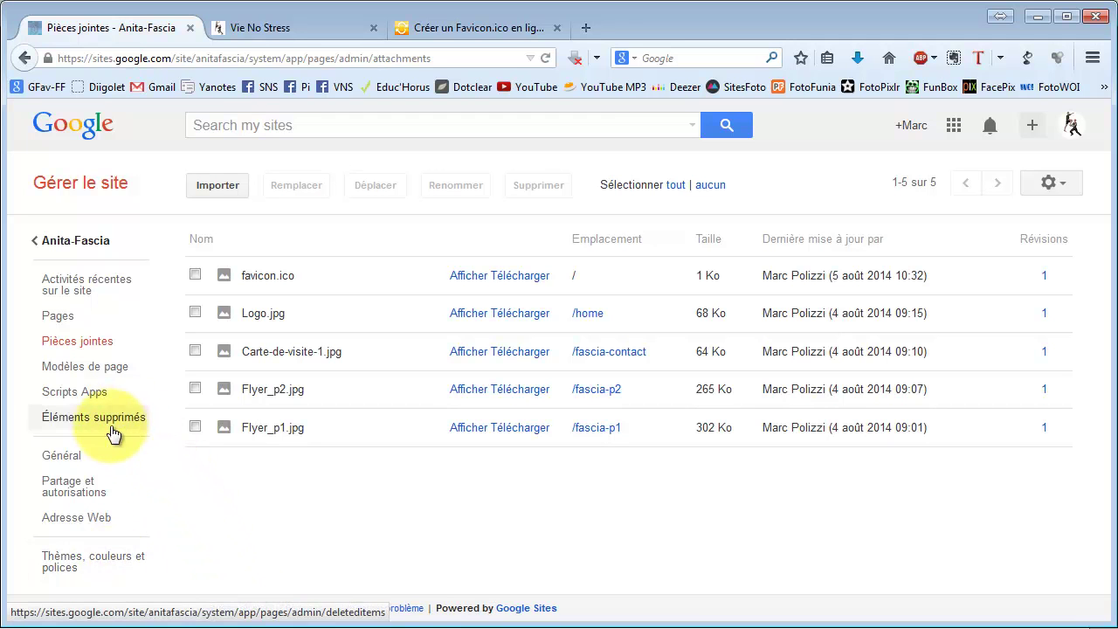
# Step: Open the site's general settings and examine the landing page, storage capacity and site copy options
pyautogui.click(87, 455)
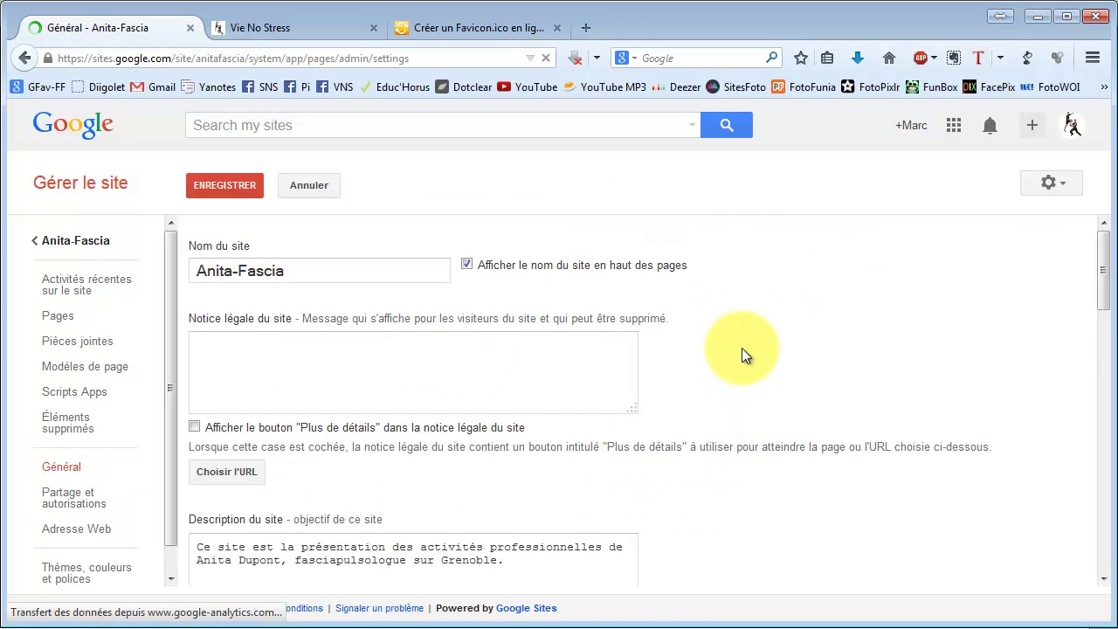
pyautogui.scroll(-5, 742, 348)
pyautogui.scroll(-2, 754, 347)
pyautogui.click(54, 465)
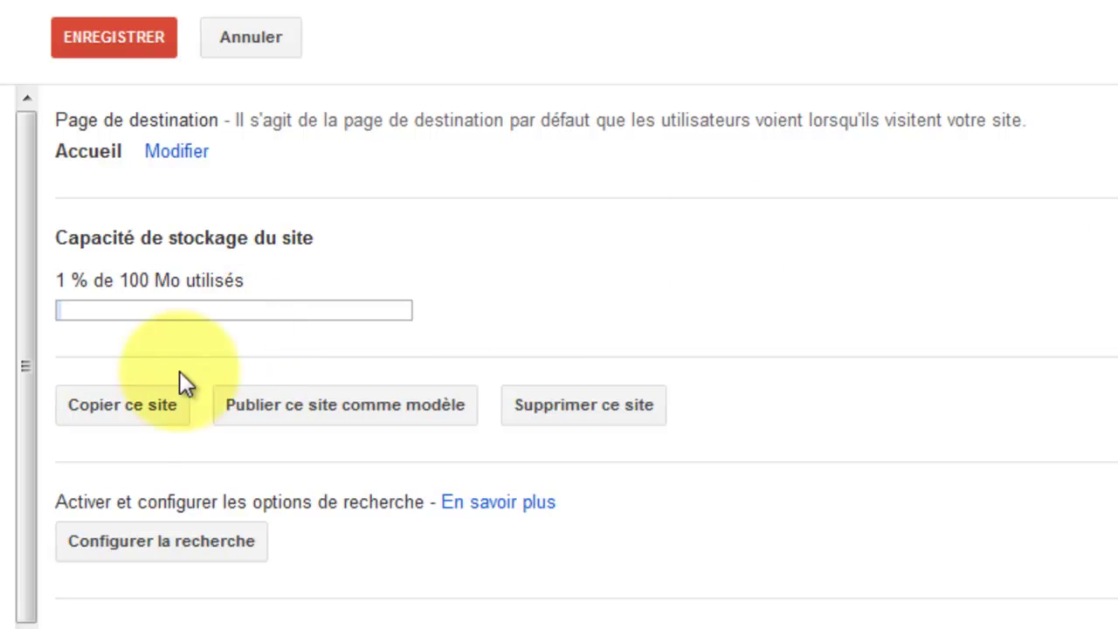
# Step: Start a copy of the site, enter sauve-fascia as its name, and cancel the copy
pyautogui.click(127, 416)
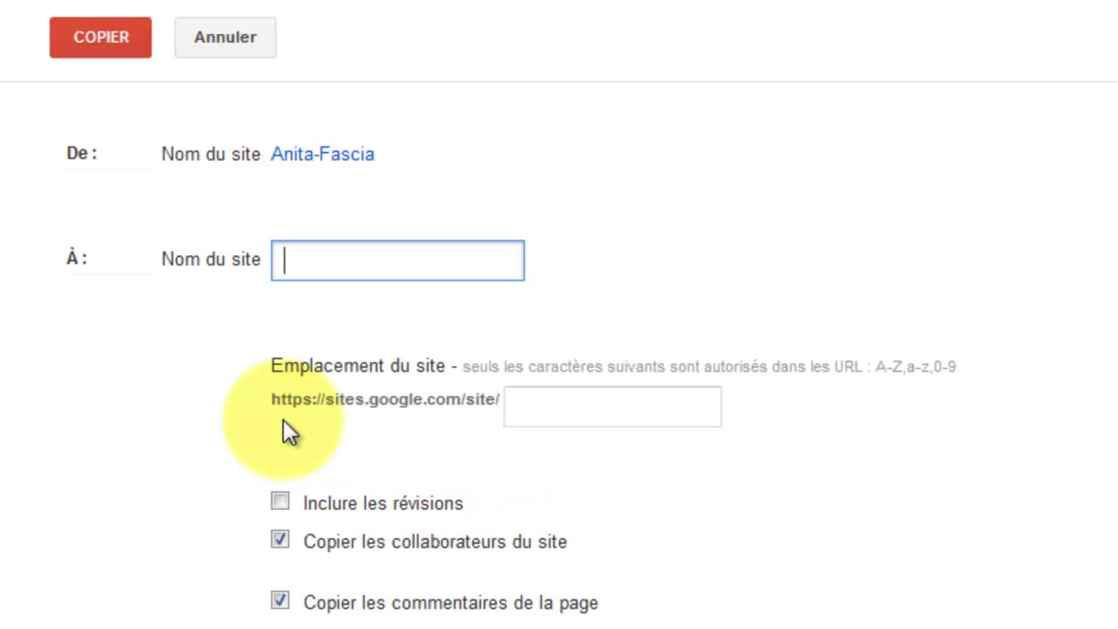
pyautogui.write('suave')
pyautogui.press('BackSpace')
pyautogui.press('BackSpace')
pyautogui.press('BackSpace')
pyautogui.press('BackSpace')
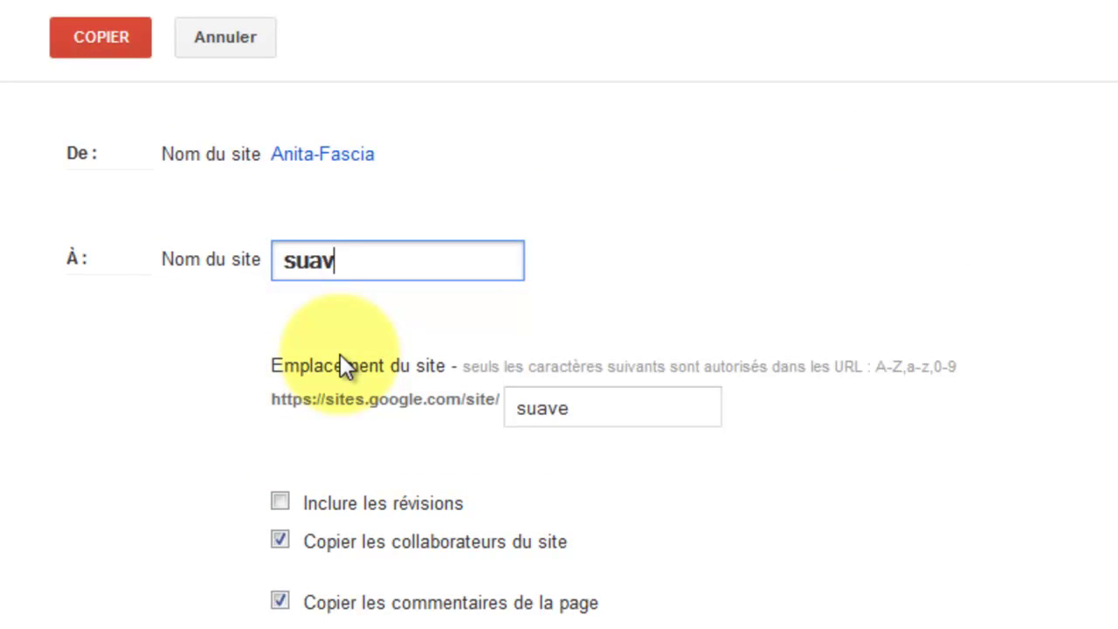
pyautogui.write('auve-')
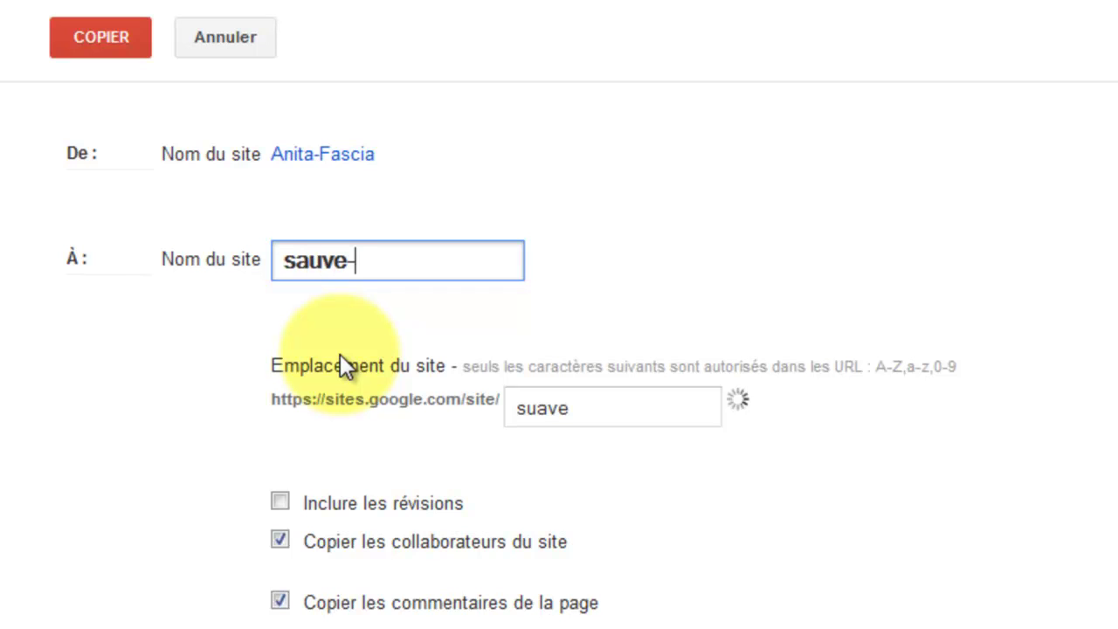
pyautogui.write('an')
pyautogui.press('BackSpace')
pyautogui.press('BackSpace')
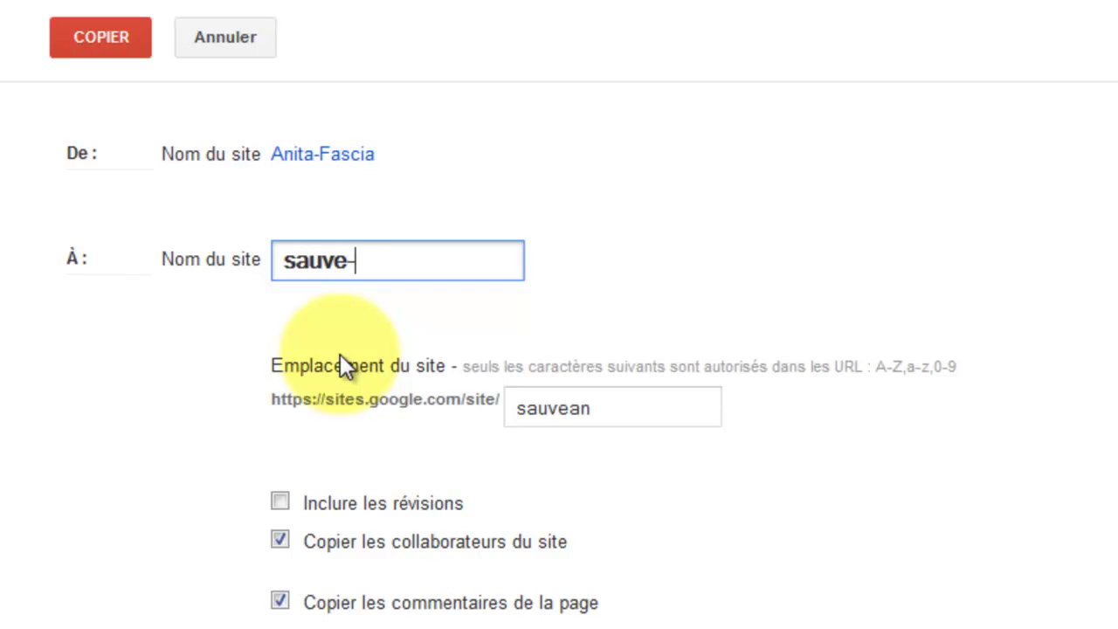
pyautogui.write('fascia')
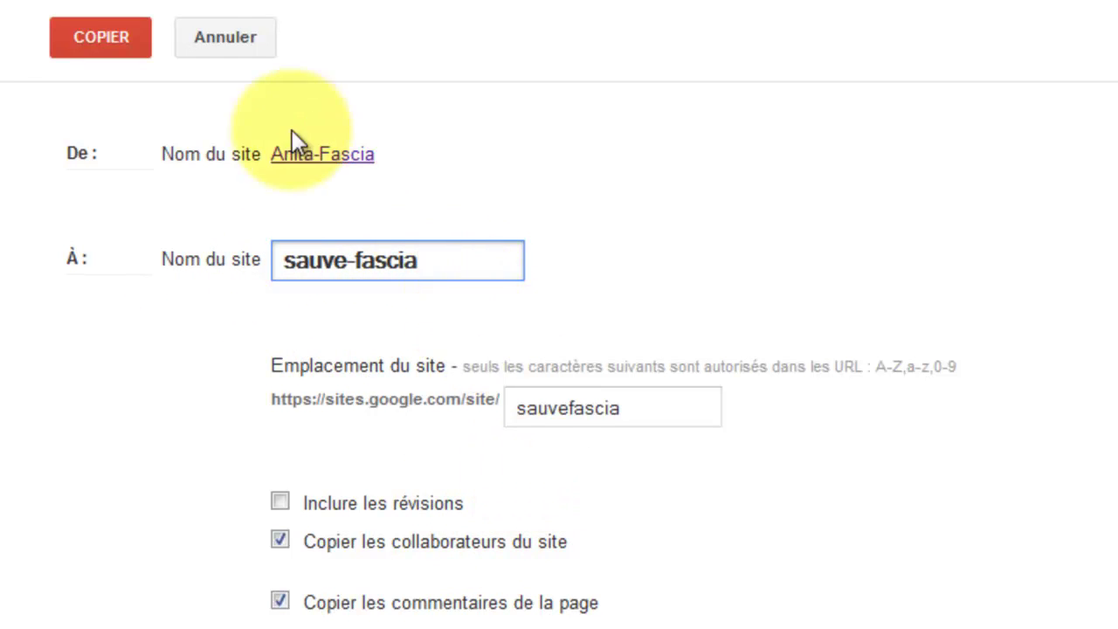
pyautogui.click(230, 43)
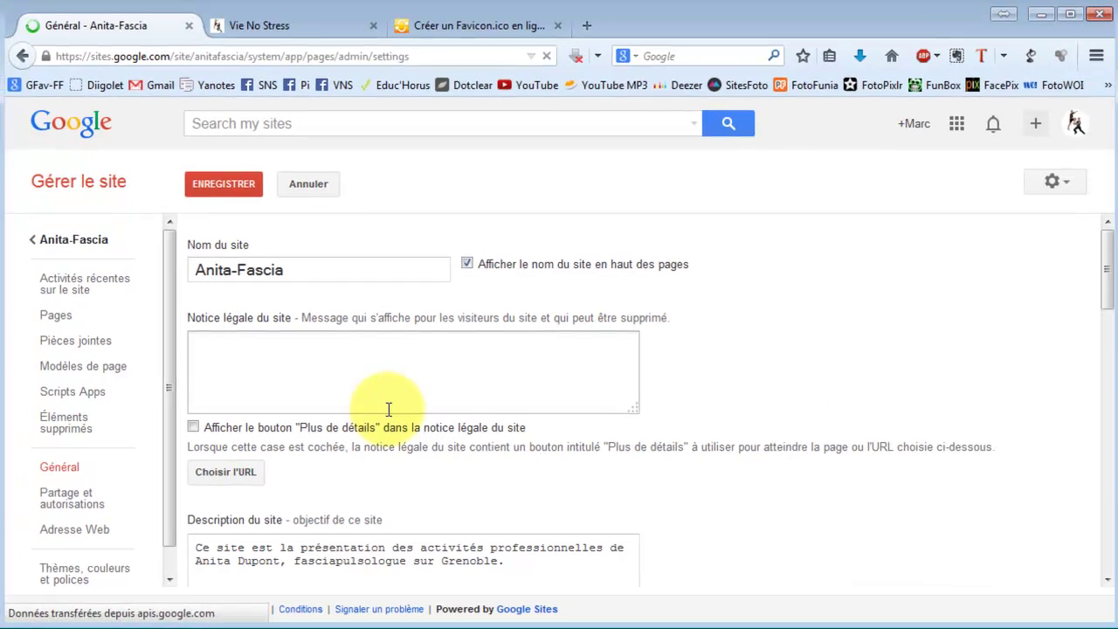
# Step: Save the general settings and open the site's visibility options under sharing and permissions
pyautogui.click(226, 186)
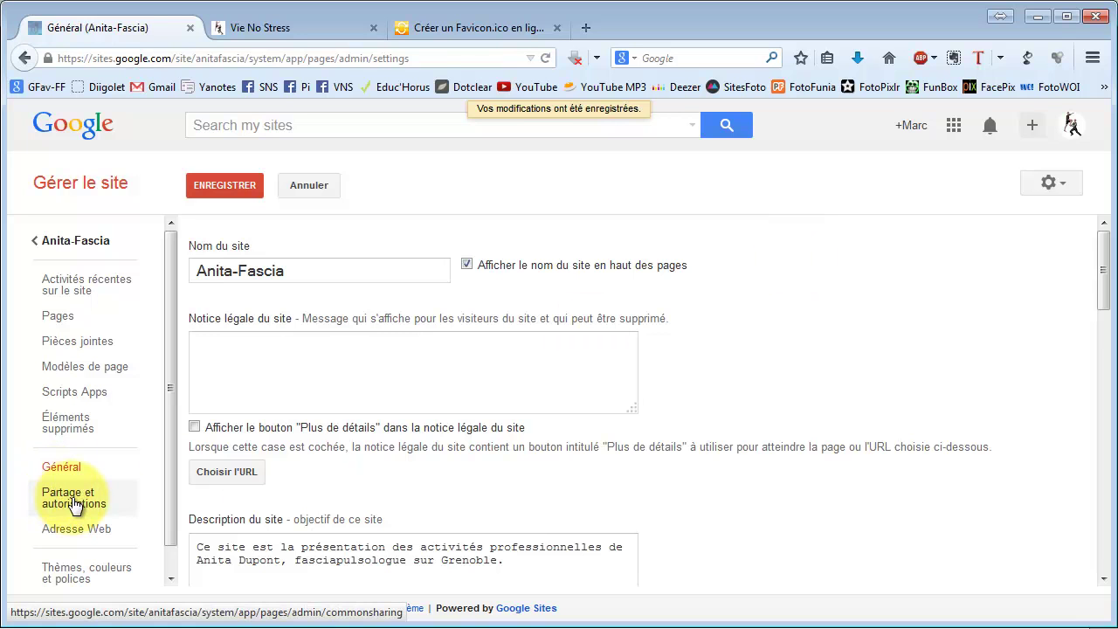
pyautogui.click(75, 502)
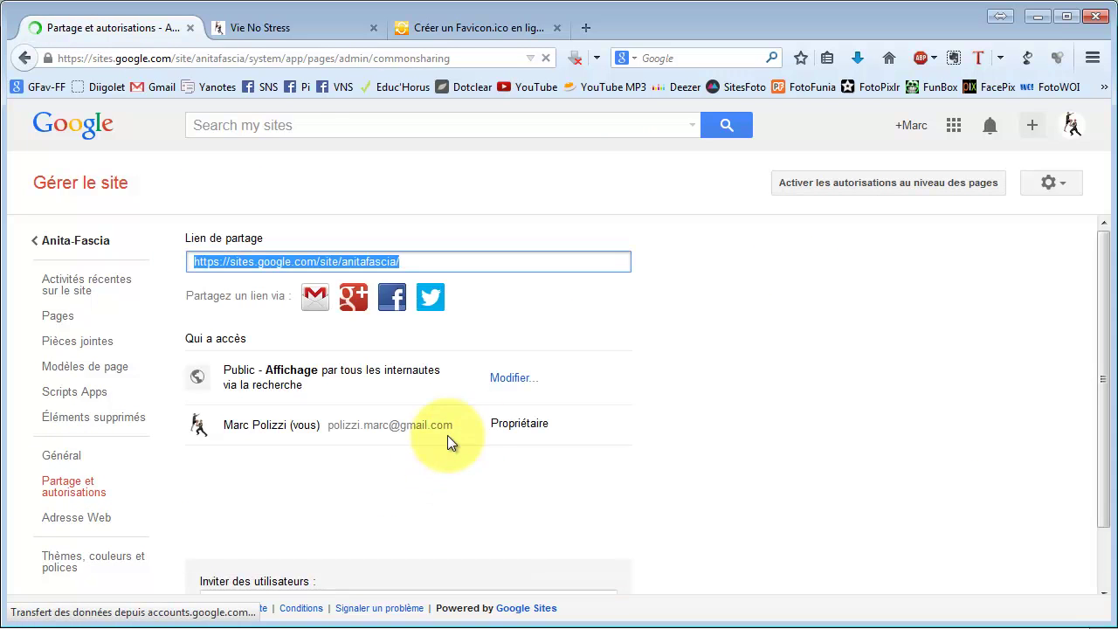
pyautogui.click(511, 377)
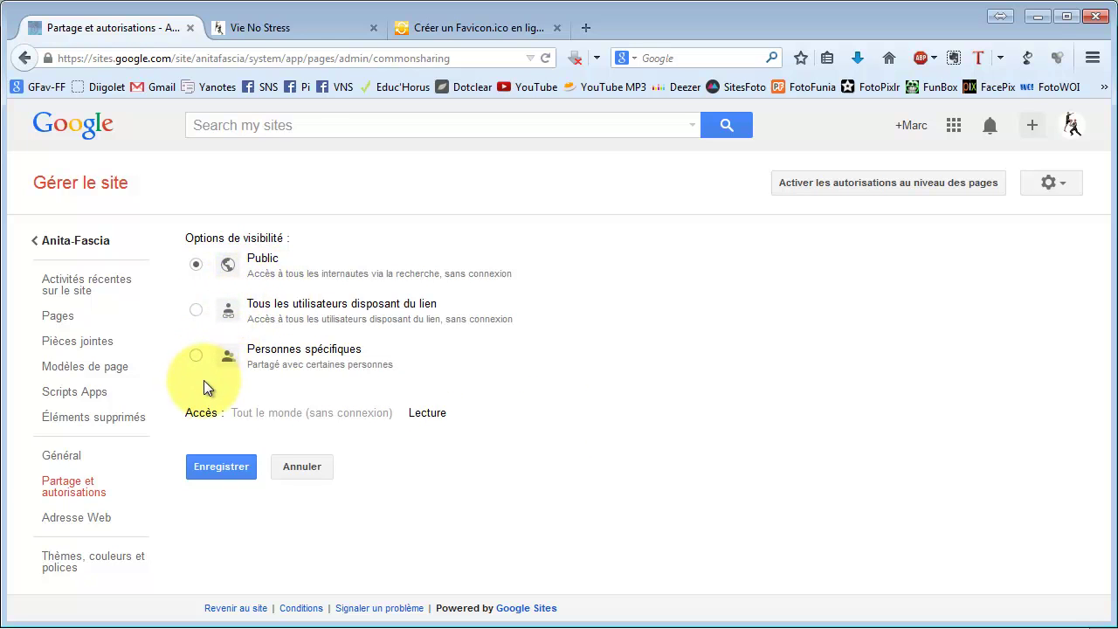
# Step: Leave the visibility options without saving and return to the Anita-Fascia home page
pyautogui.click(310, 467)
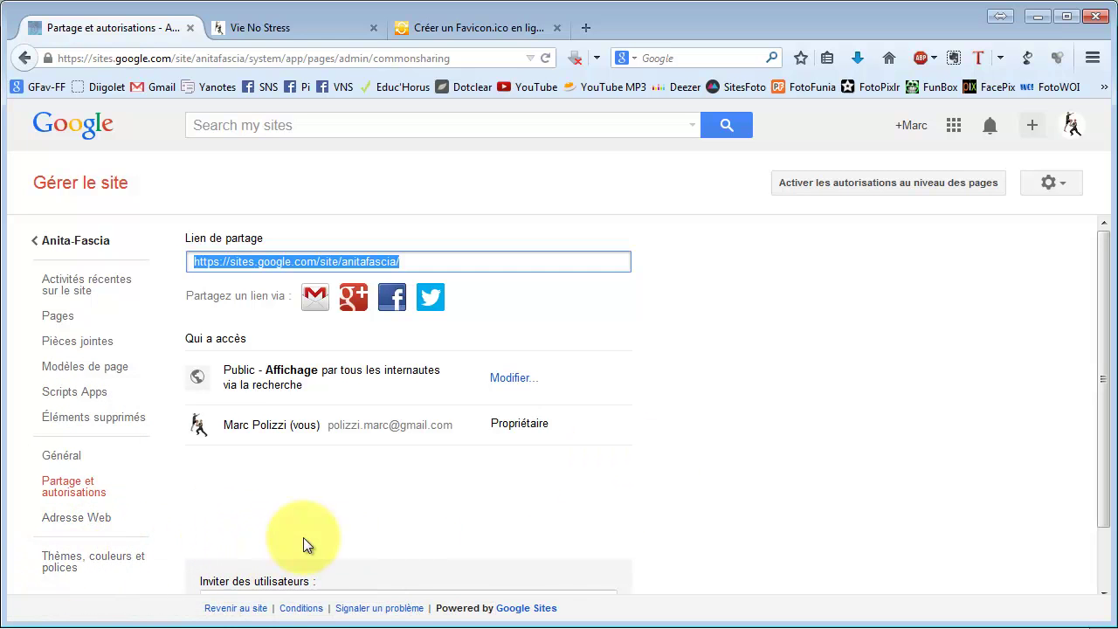
pyautogui.click(88, 240)
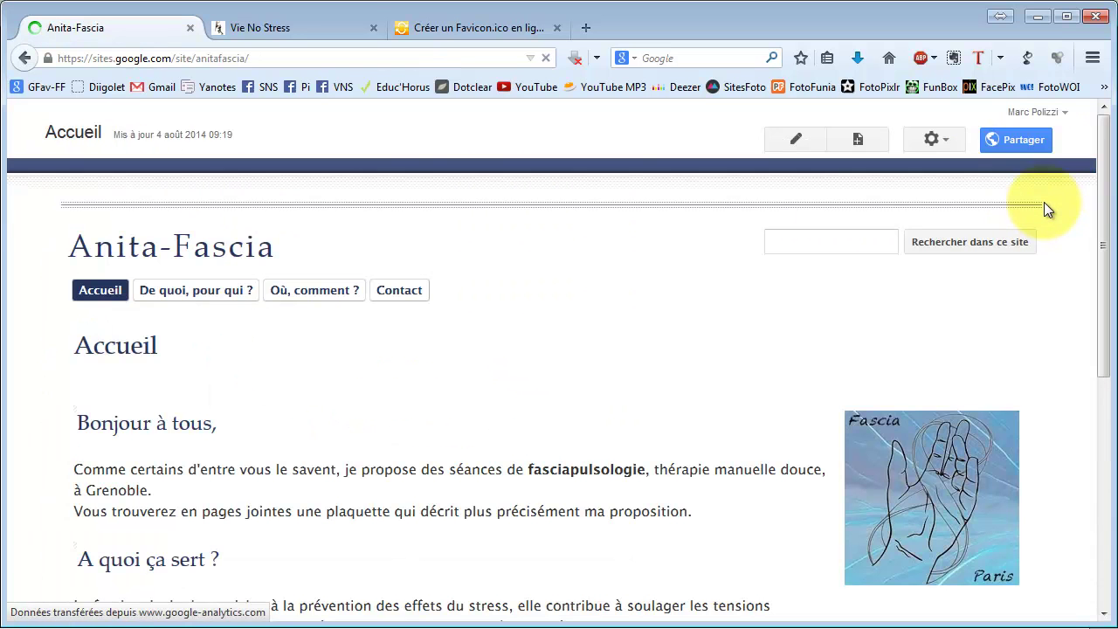
# Step: Examine the Accueil page's revision history with its options for reverting to earlier versions, and review the page and site actions
pyautogui.click(934, 144)
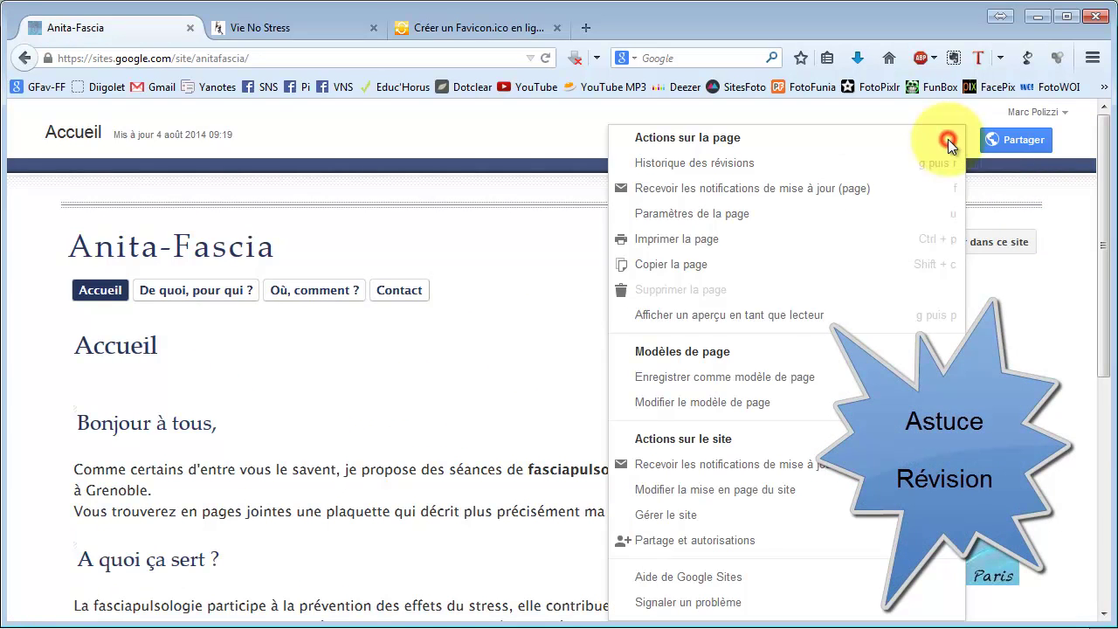
pyautogui.click(675, 164)
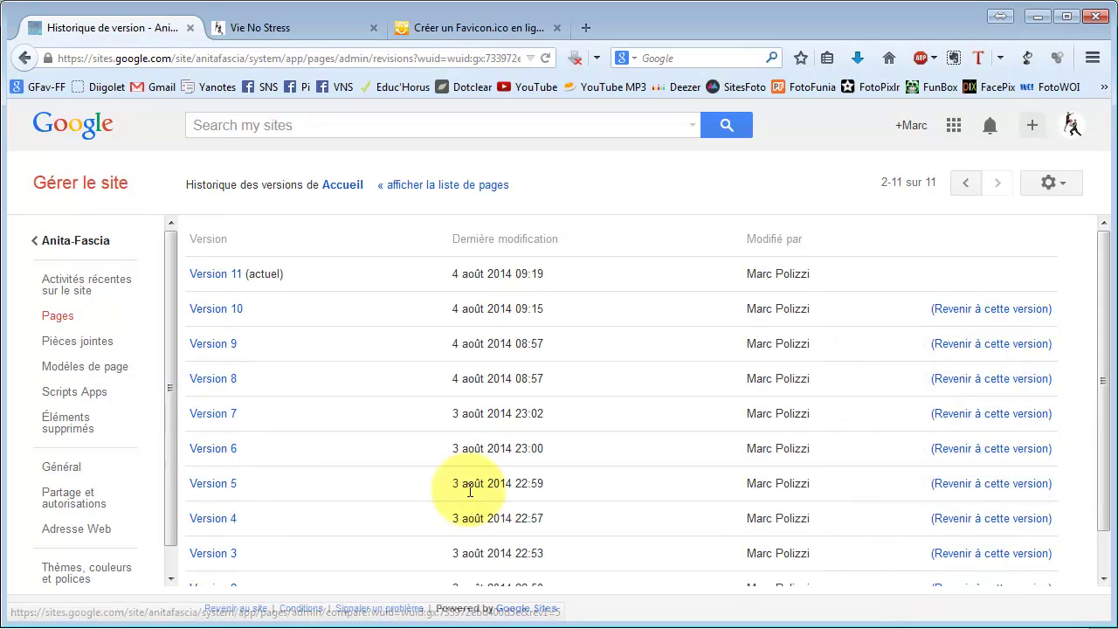
pyautogui.click(1005, 491)
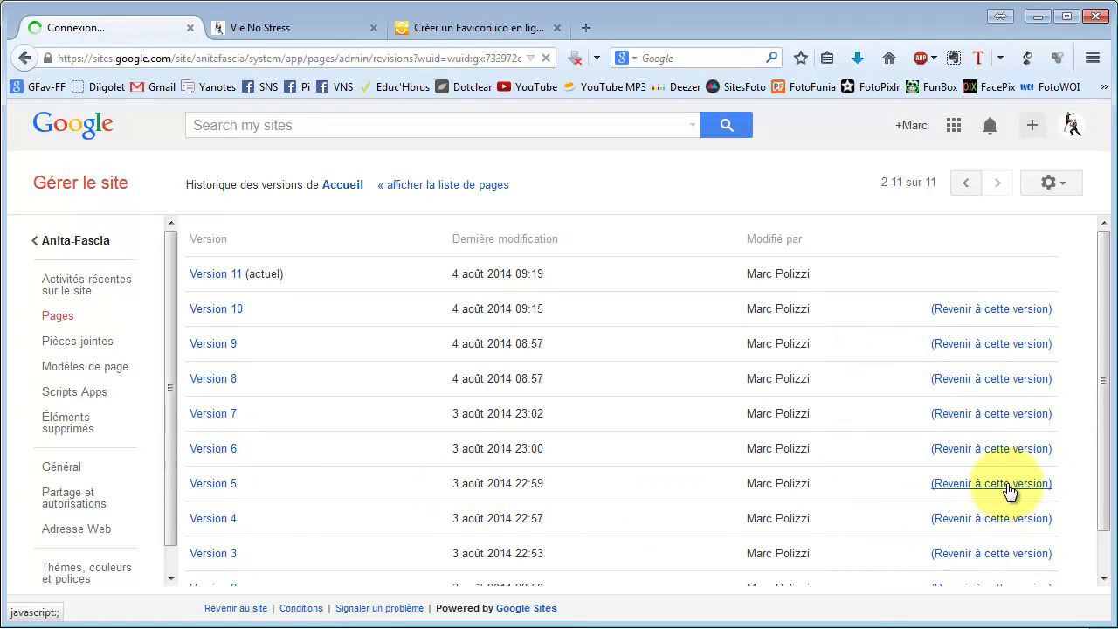
pyautogui.click(79, 238)
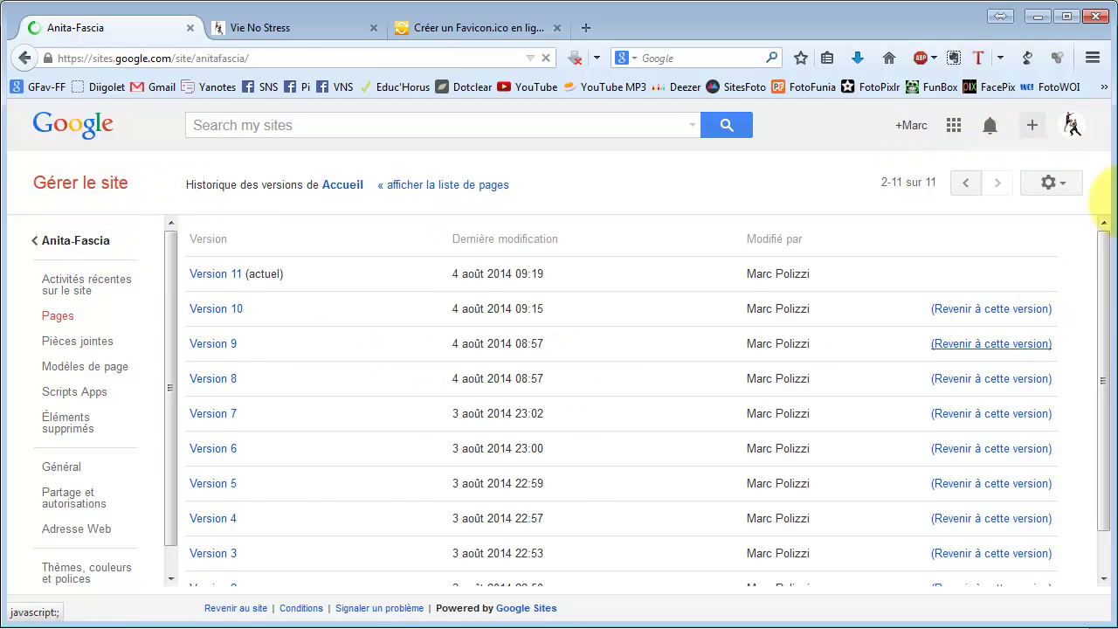
pyautogui.click(954, 139)
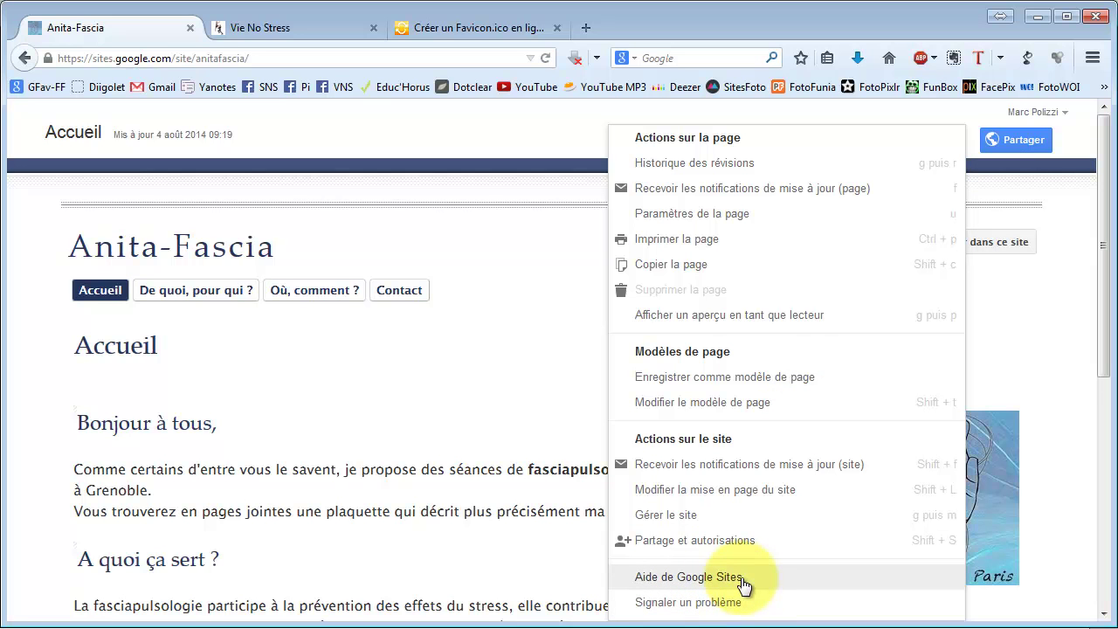
pyautogui.click(434, 399)
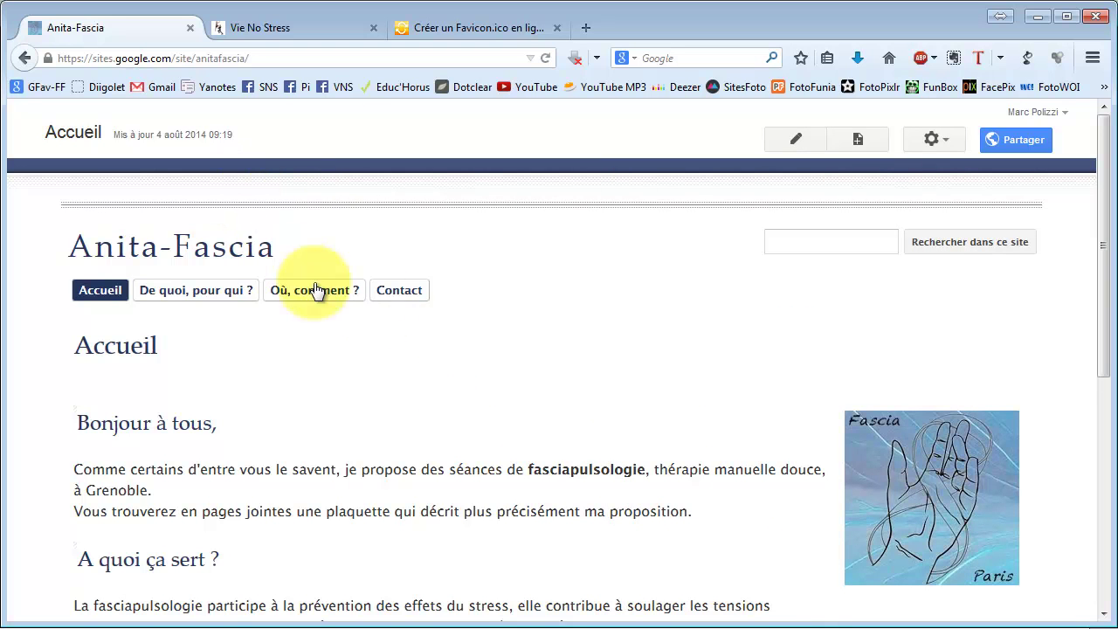
# Step: Look over the site's Contact page and the full content of its Accueil page
pyautogui.click(395, 293)
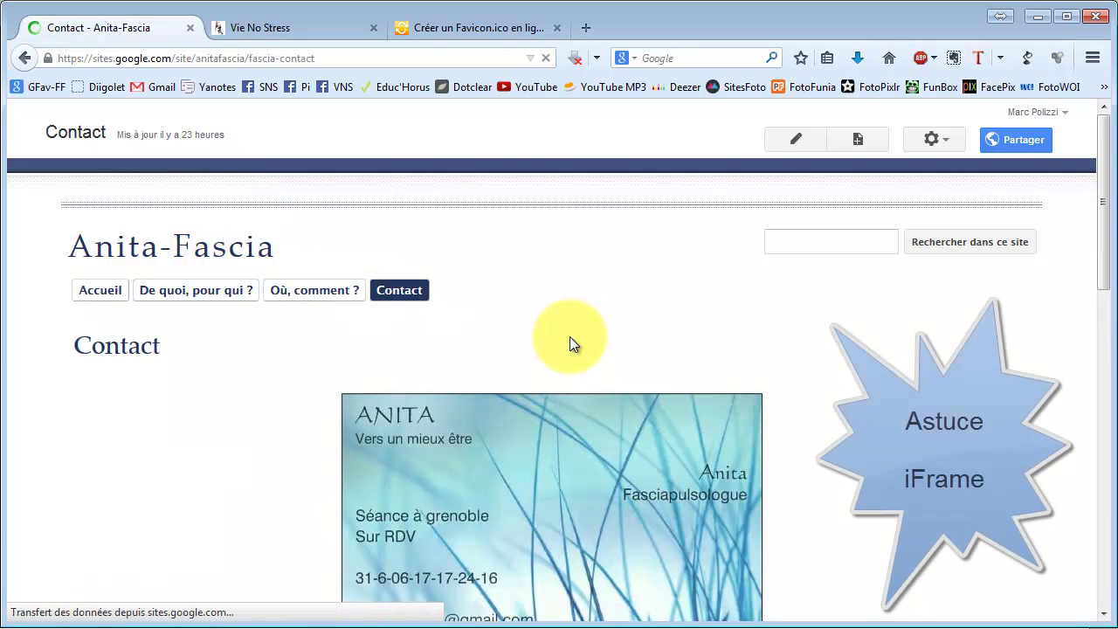
pyautogui.scroll(-3, 1013, 262)
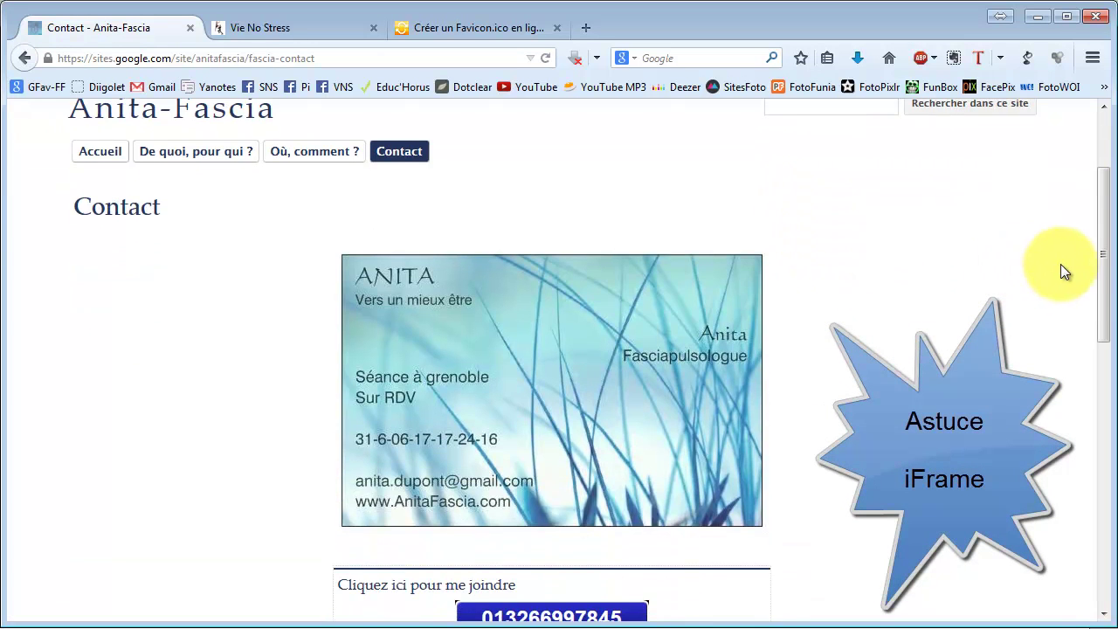
pyautogui.scroll(3, 1072, 267)
pyautogui.click(108, 291)
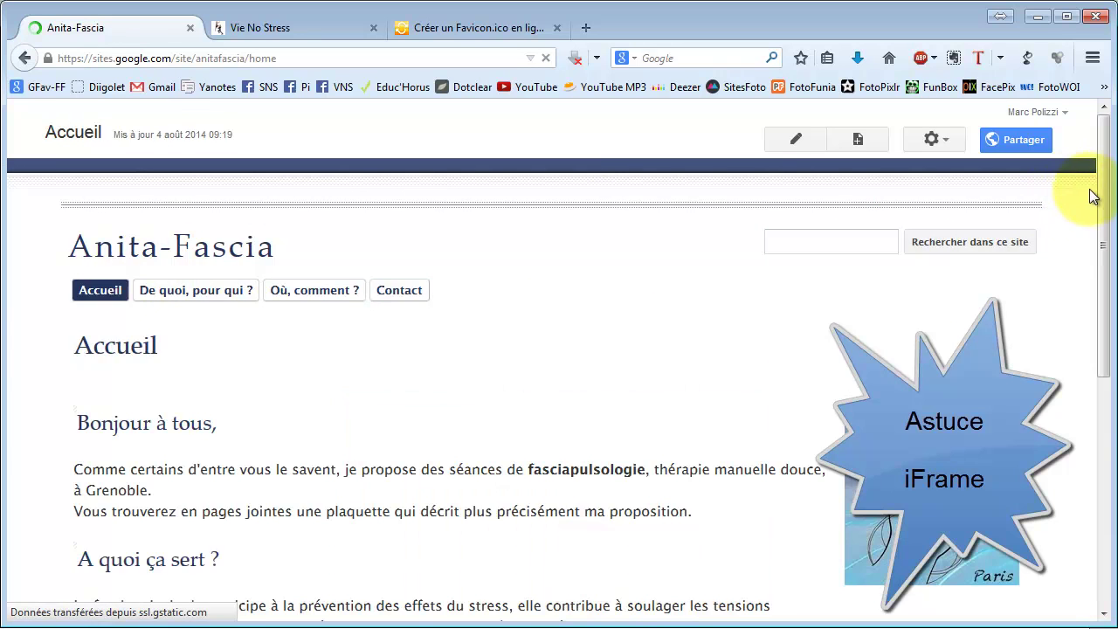
pyautogui.scroll(-5, 1109, 194)
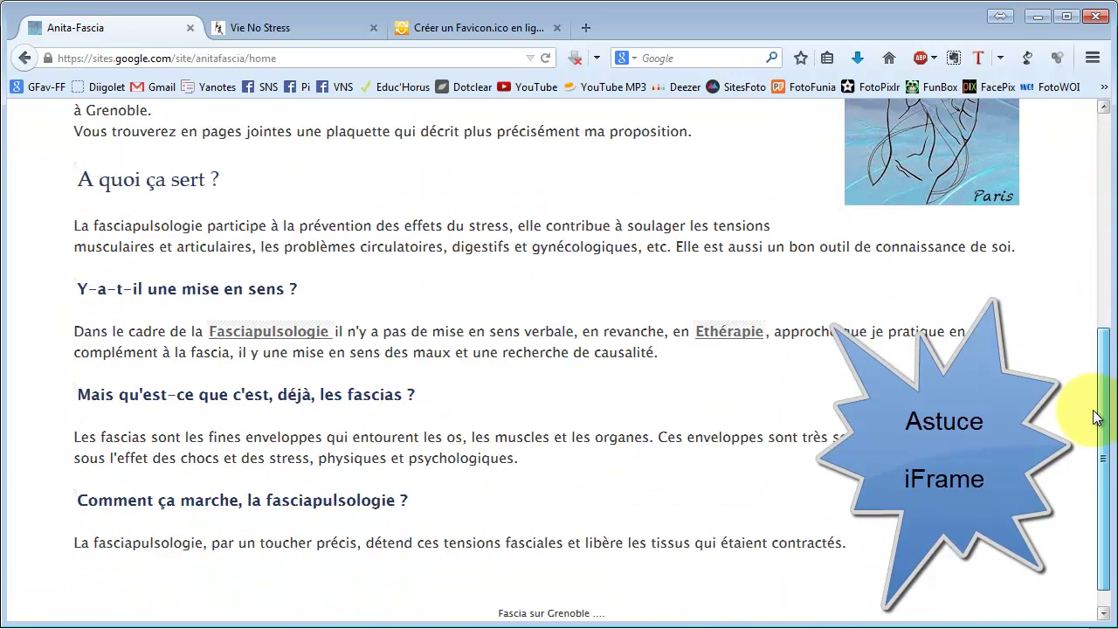
pyautogui.moveTo(1102, 370); pyautogui.dragTo(1090, 130)
# Step: Open the Accueil page for editing and place the cursor below its last paragraph
pyautogui.click(794, 141)
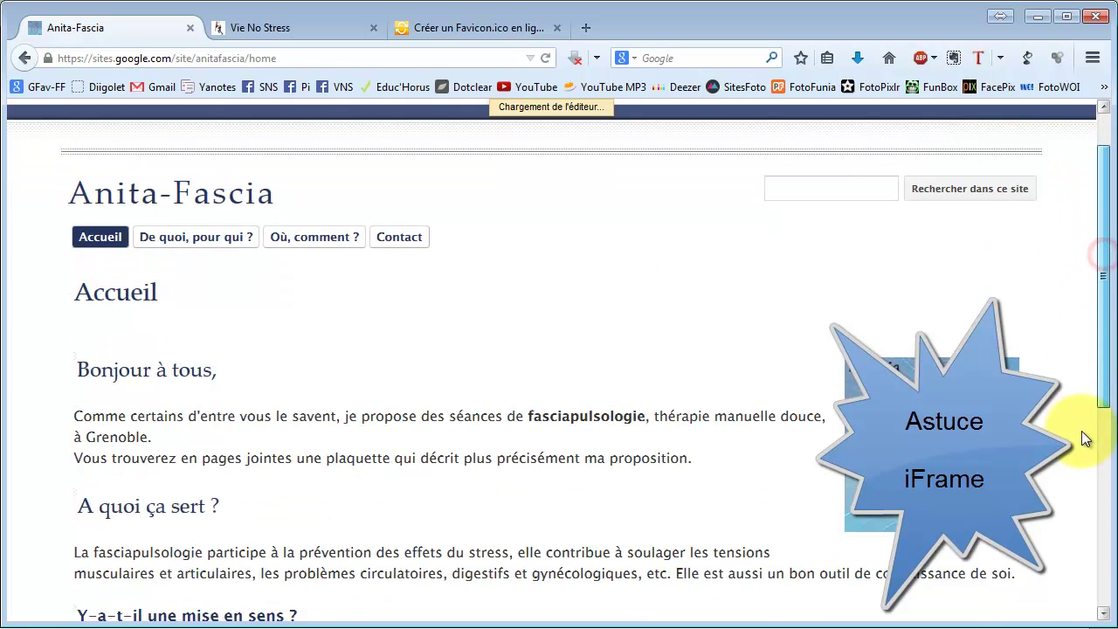
pyautogui.scroll(-3, 1100, 402)
pyautogui.moveTo(1101, 402); pyautogui.dragTo(1091, 506)
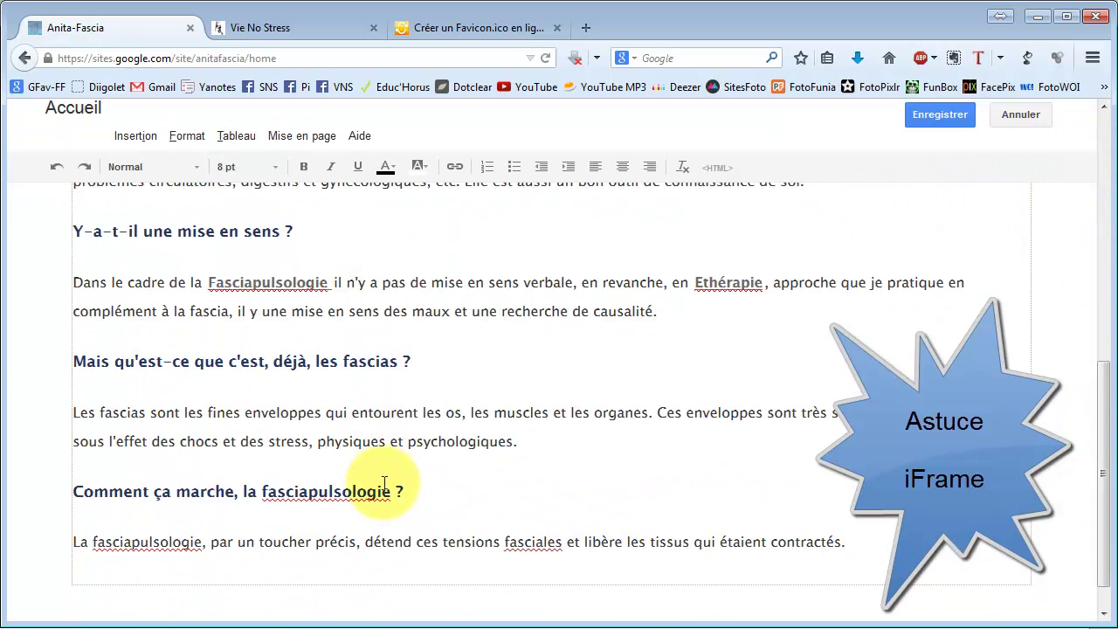
pyautogui.click(379, 568)
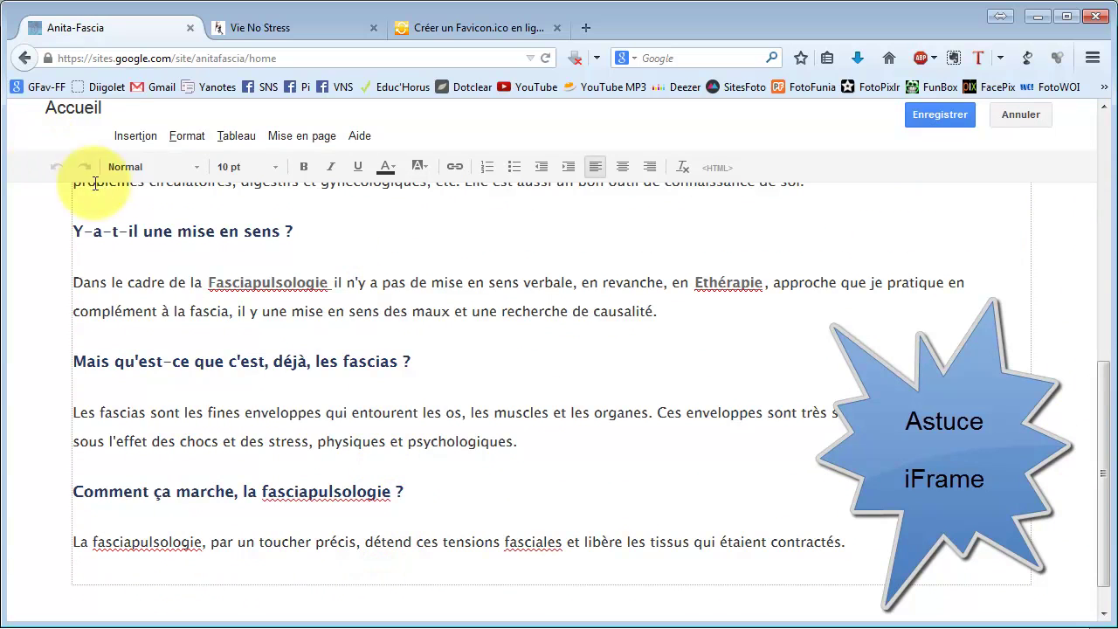
# Step: Search the gadget gallery for iframe, select Include gadget (iframe), and activate its content URL setting
pyautogui.click(133, 135)
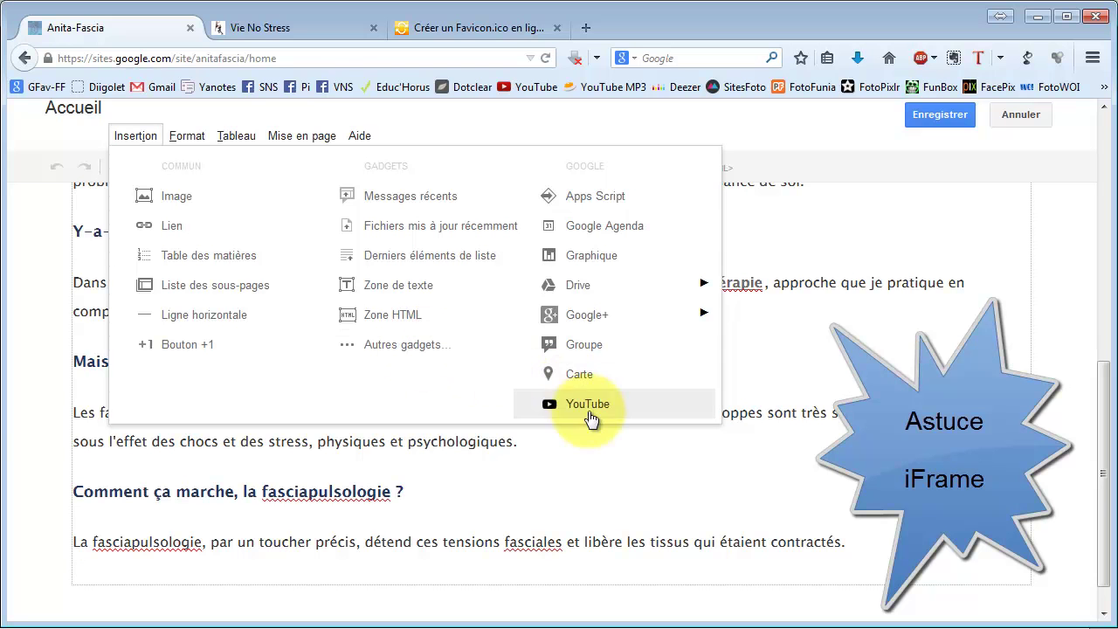
pyautogui.click(392, 345)
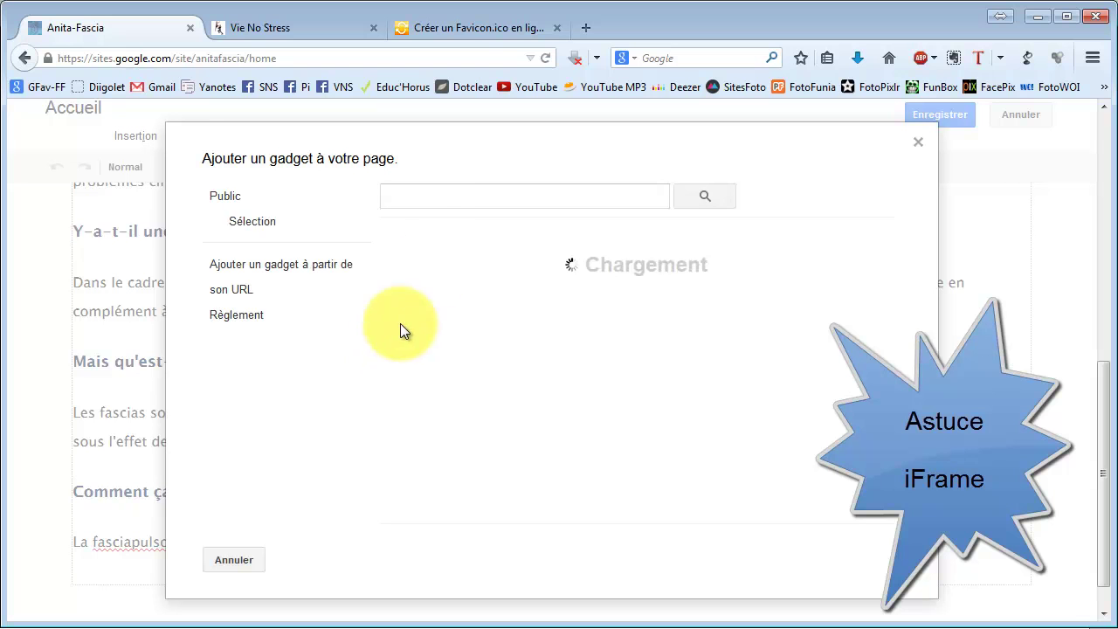
pyautogui.click(424, 195)
pyautogui.write('ifr')
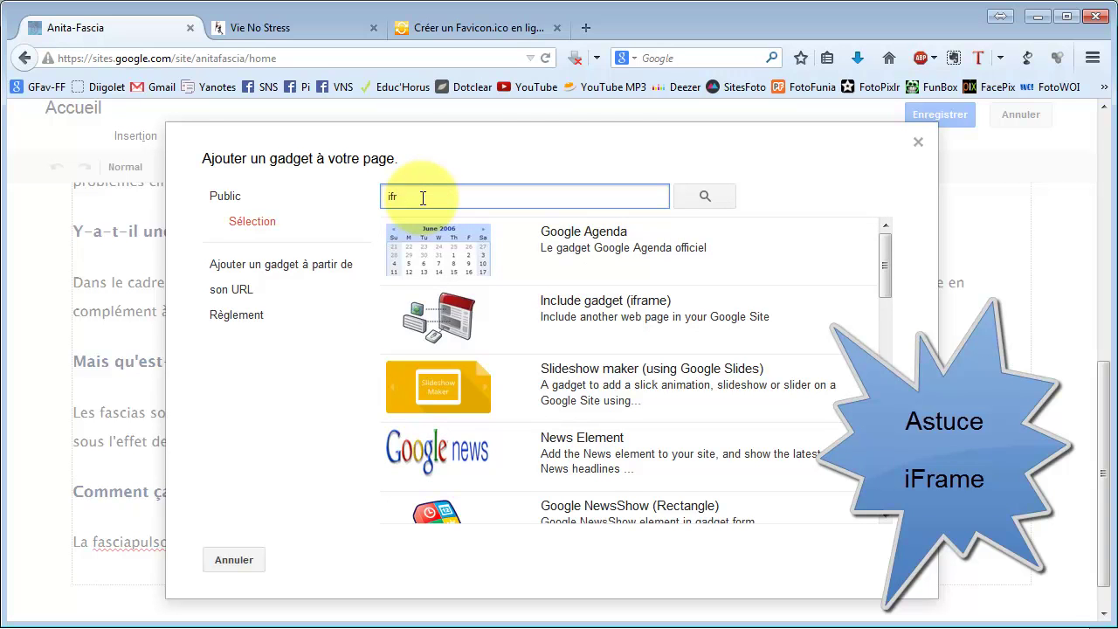
pyautogui.write('ame')
pyautogui.press('Return')
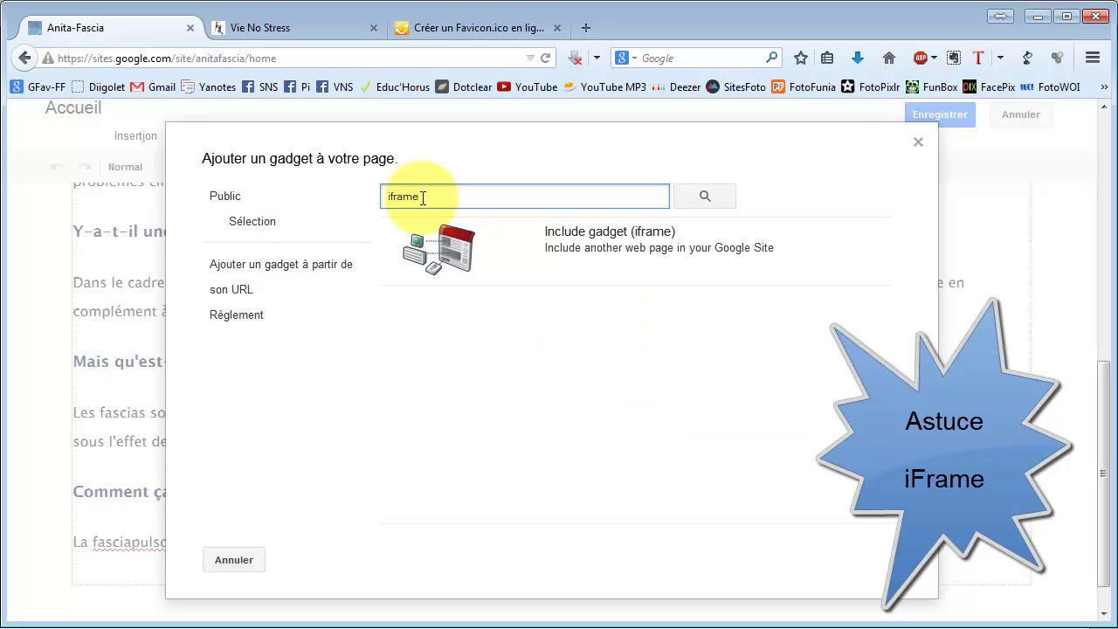
pyautogui.click(634, 233)
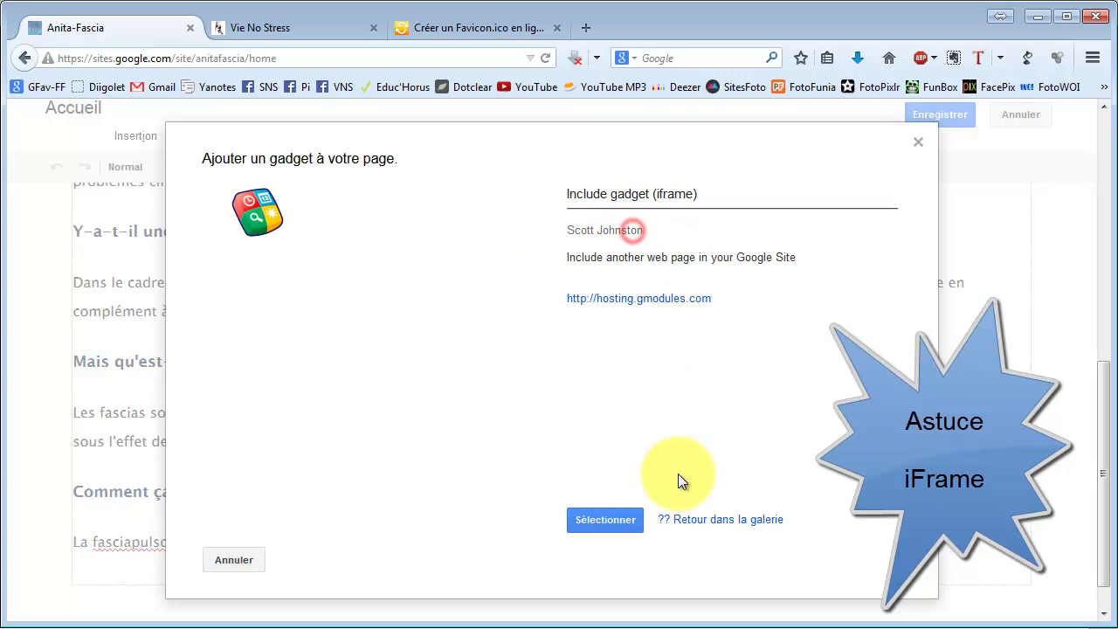
pyautogui.click(605, 519)
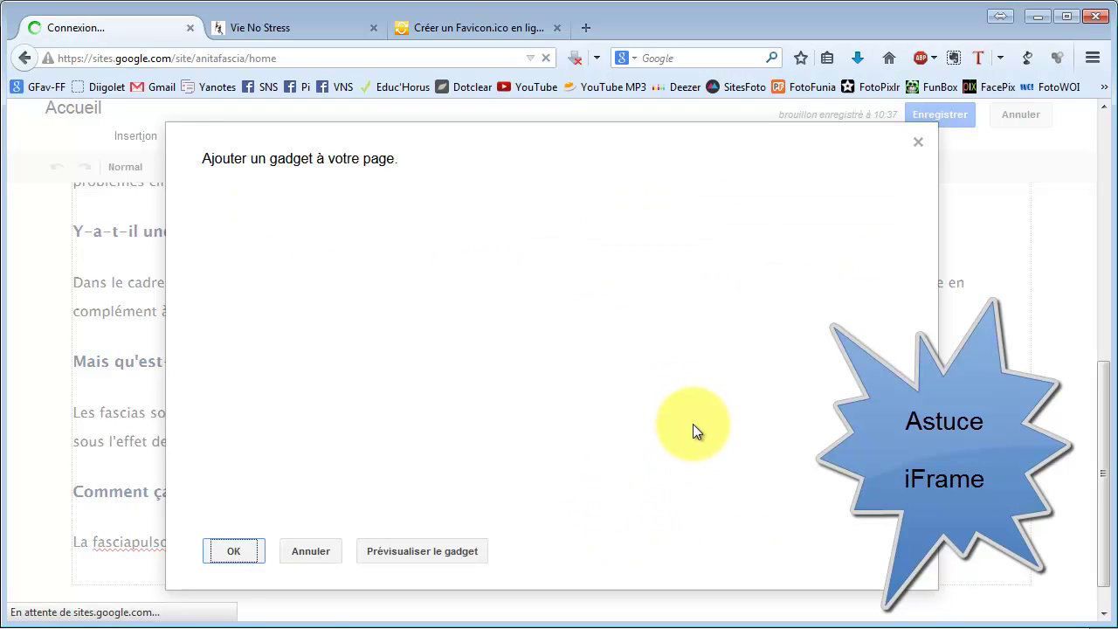
pyautogui.click(626, 207)
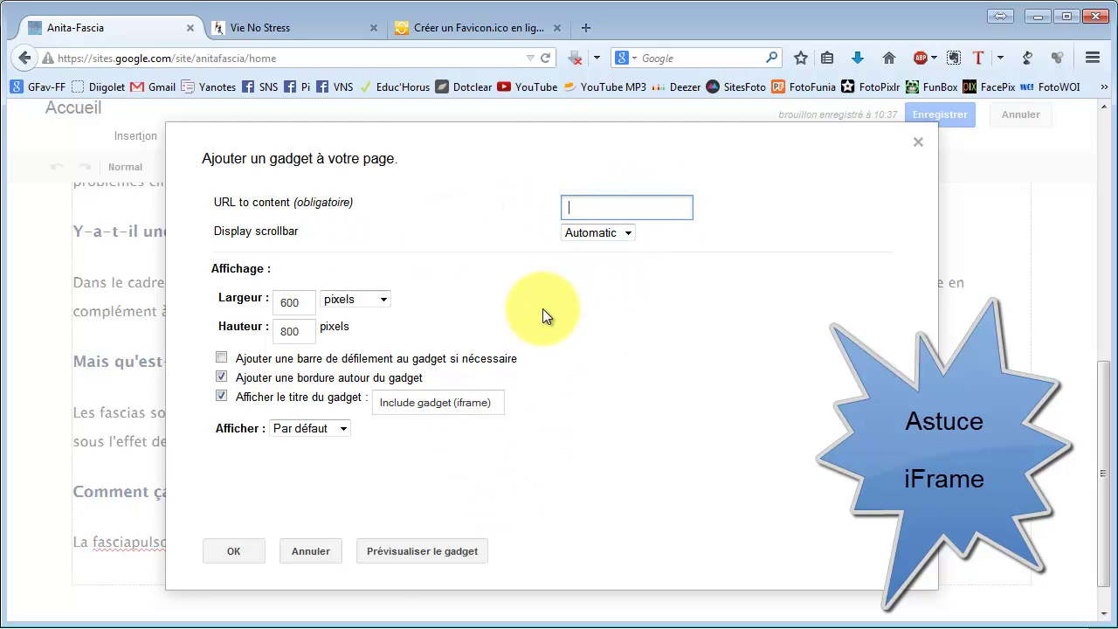
# Step: Cancel the iframe gadget and discard the unsaved edits to the Accueil page
pyautogui.click(315, 556)
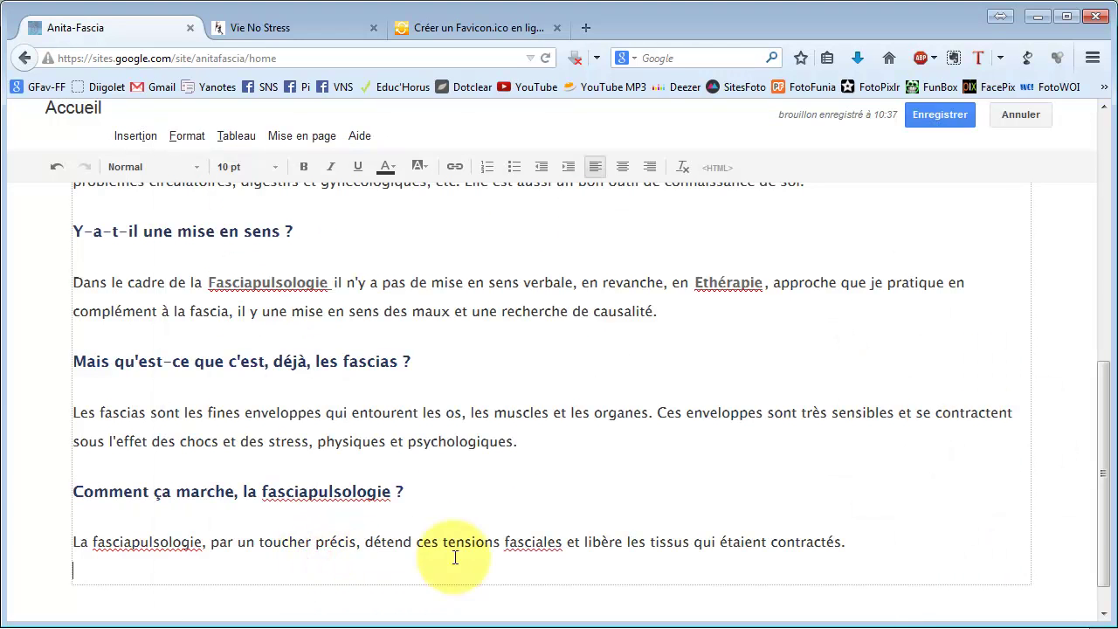
pyautogui.click(1013, 112)
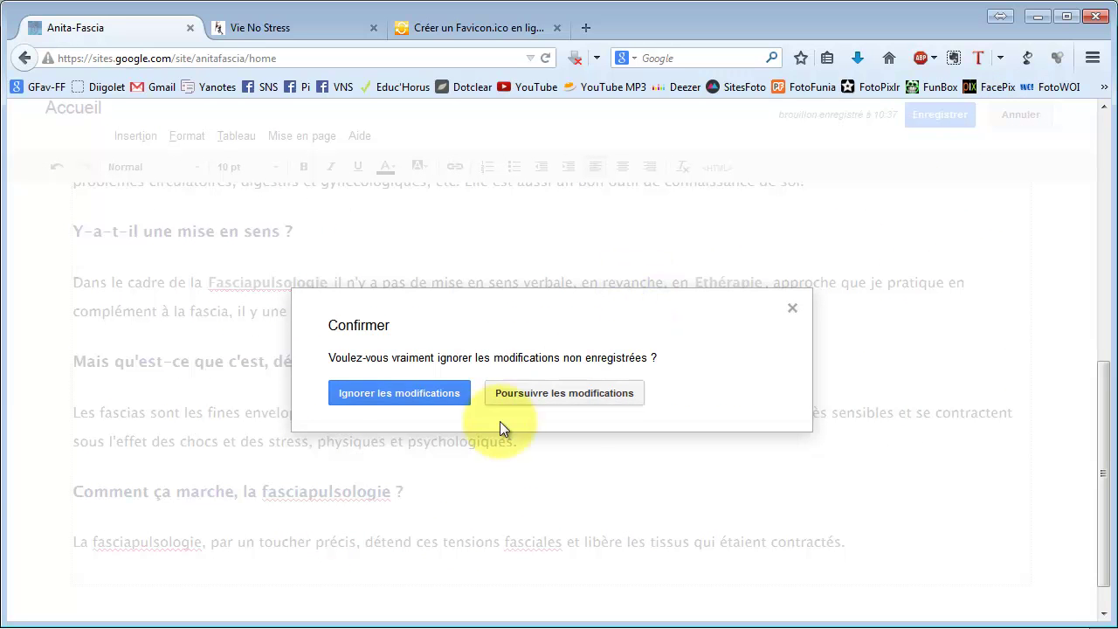
pyautogui.click(407, 401)
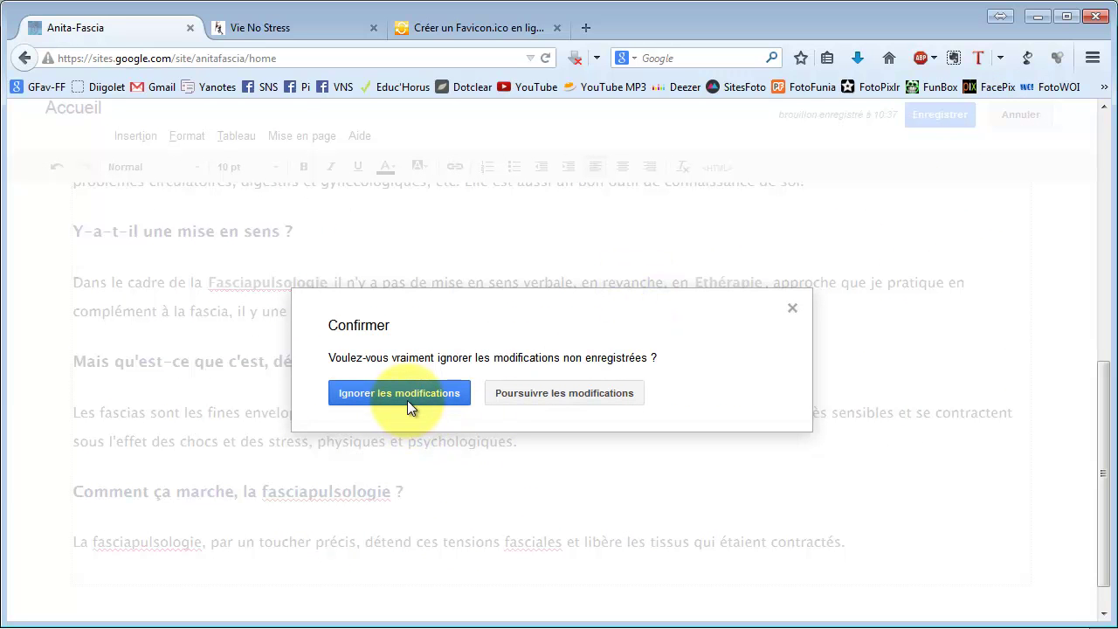
pyautogui.click(411, 398)
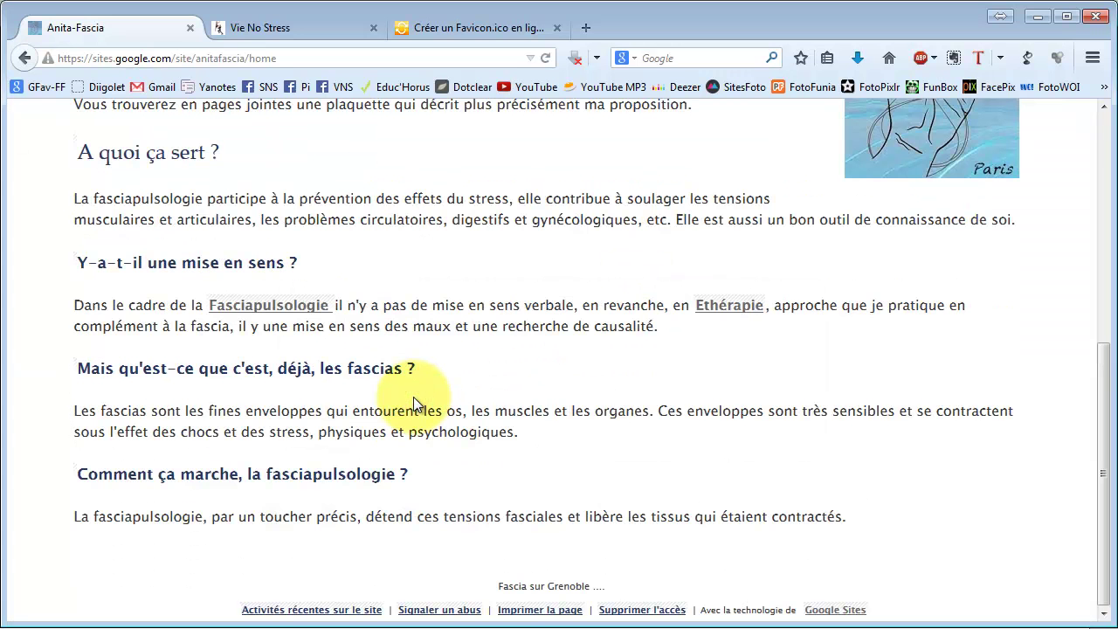
pyautogui.scroll(8, 431, 387)
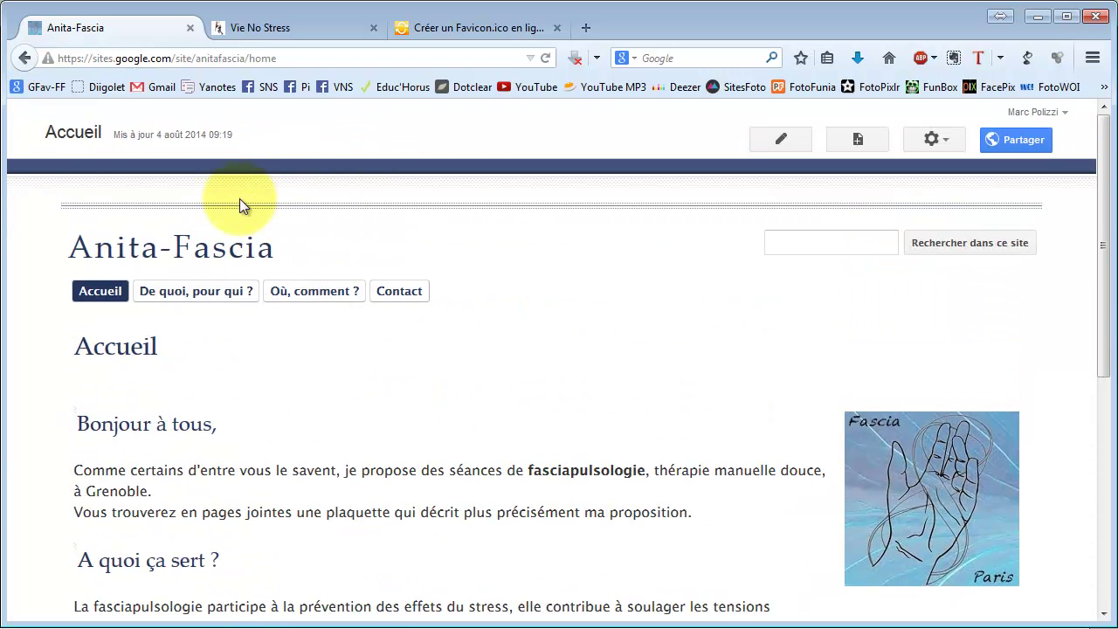
# Step: Switch to the Vie No Stress site and look over its home page with the embedded welcome video
pyautogui.click(302, 28)
pyautogui.scroll(-3, 524, 314)
pyautogui.scroll(-3, 699, 332)
pyautogui.scroll(2, 760, 262)
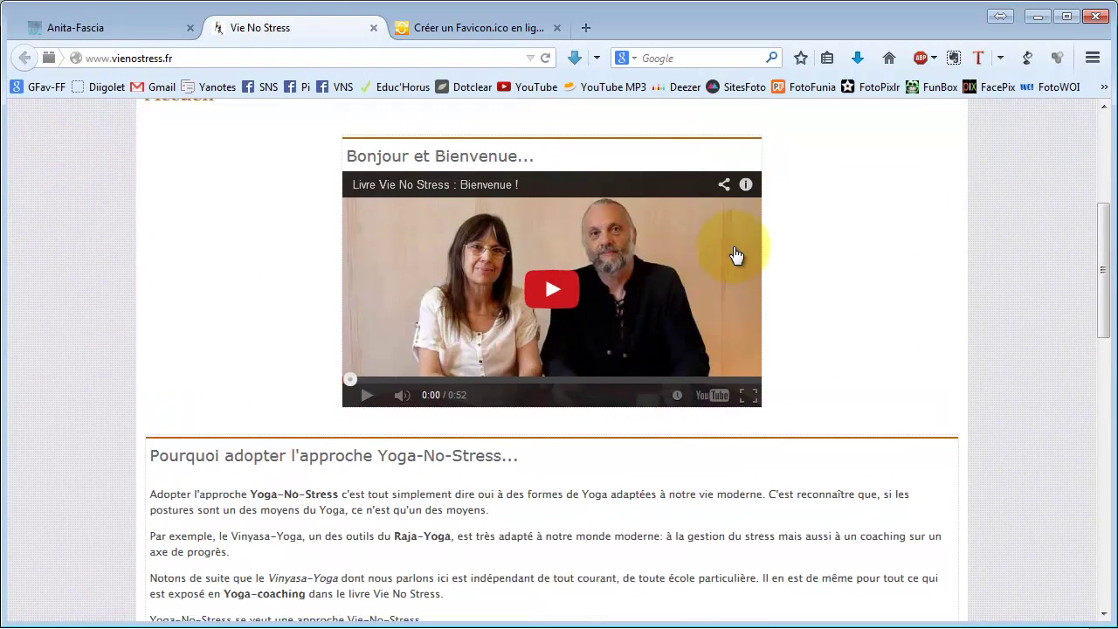
pyautogui.scroll(4, 664, 262)
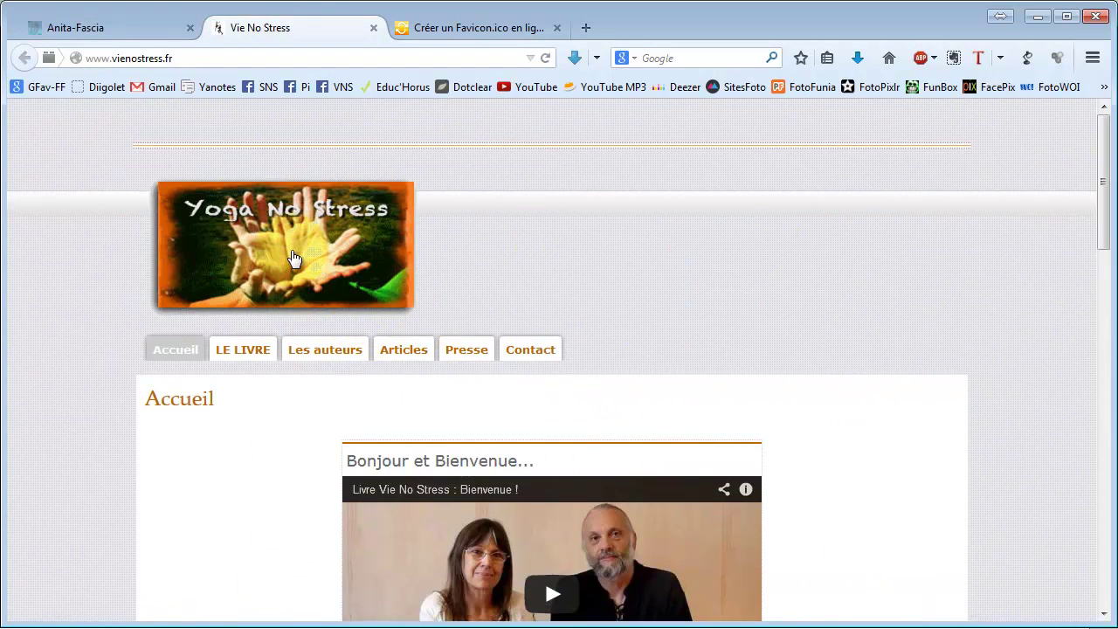